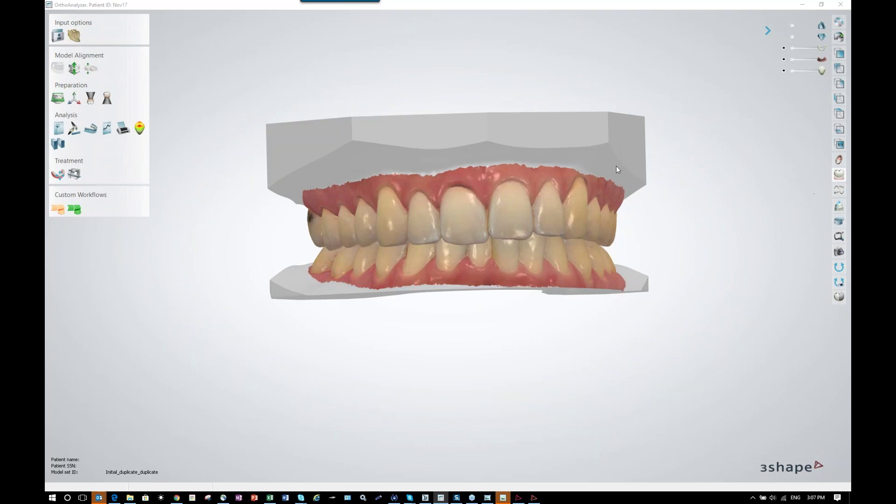
- Examine the scanned maxilla and mandible models in occlusion from the front and from the side
middle_click_drag(562, 143, 540, 141)
scroll(541, 141, "up", 1)
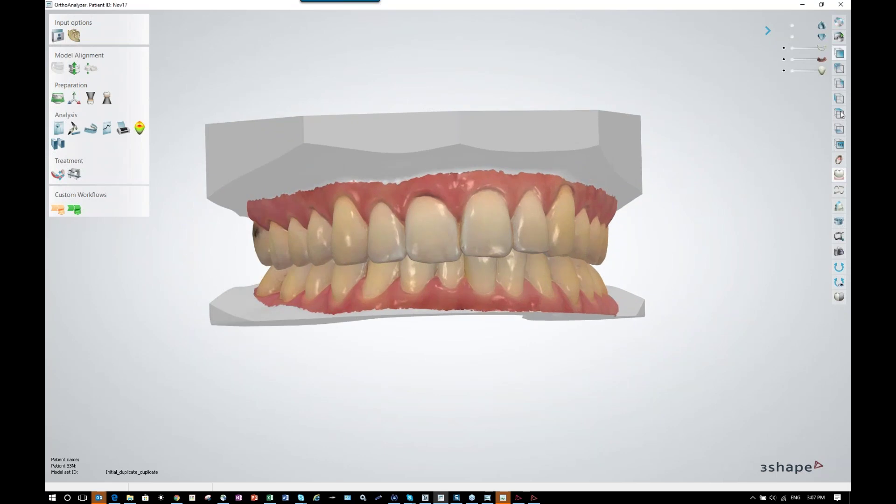
right_click_drag(607, 127, 610, 126)
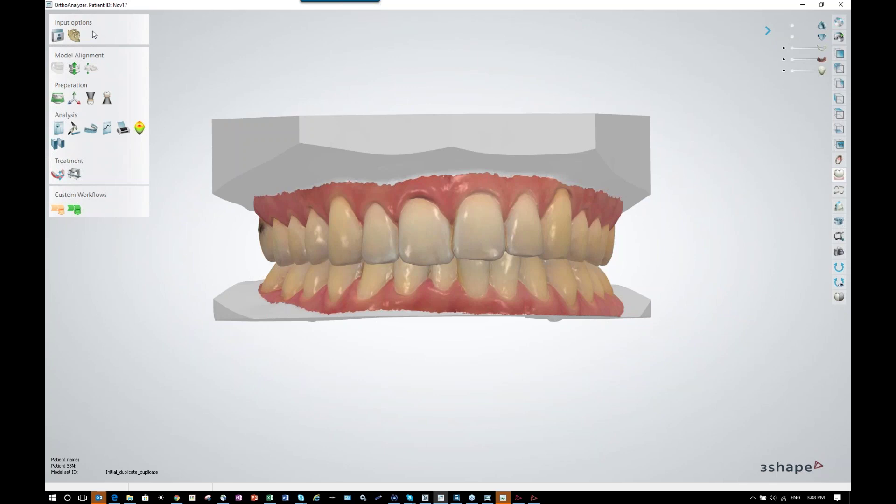
left_click(89, 67)
scroll(281, 243, "up", 1)
middle_click_drag(313, 227, 317, 247)
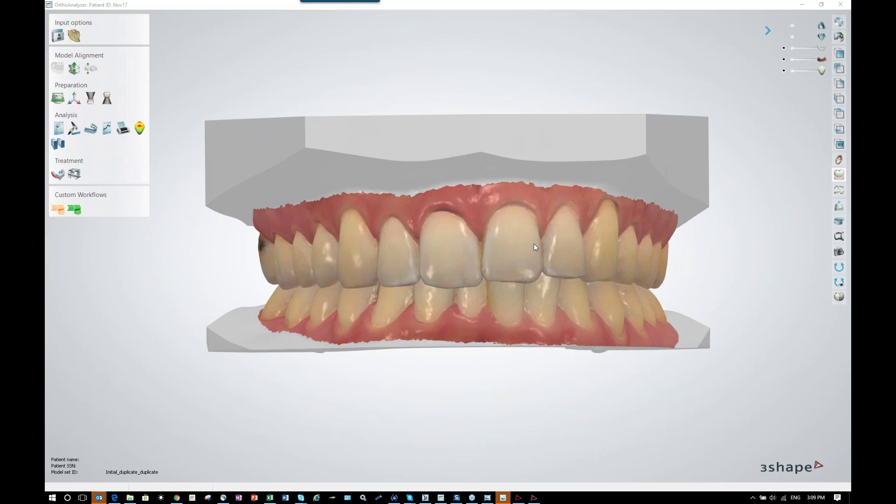
mouse_move(533, 245)
right_mouse_down()
mouse_move(468, 247)
mouse_move(593, 247)
mouse_move(533, 247)
right_mouse_up()
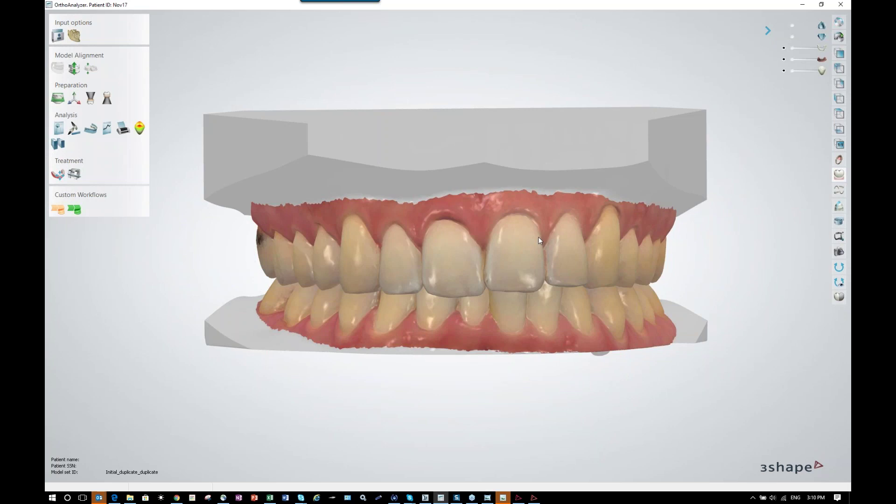
right_click_drag(543, 228, 473, 220)
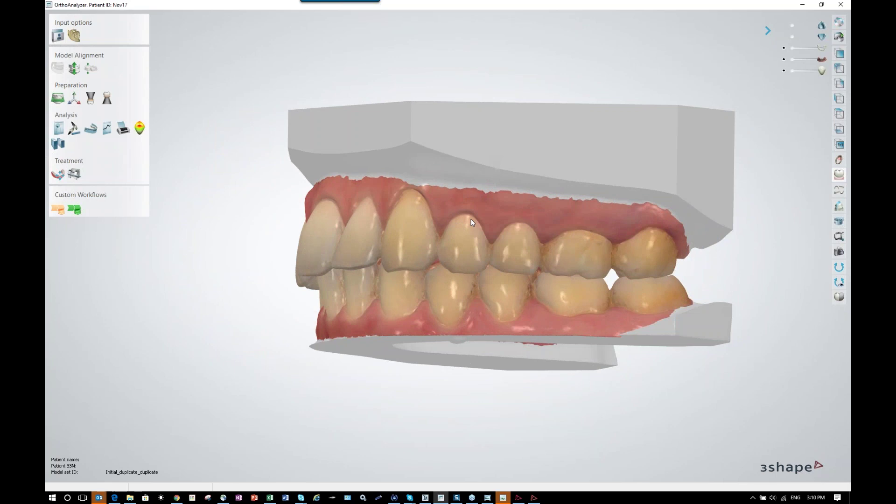
right_click_drag(542, 212, 586, 217)
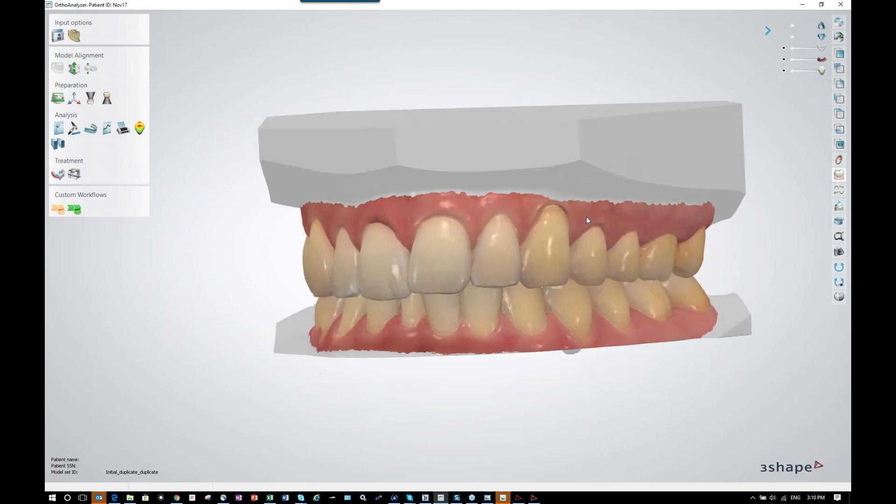
- Turn the scanner acquired texture off to view the plain segmented models, and turn it back on
left_click(839, 299)
left_click(812, 305)
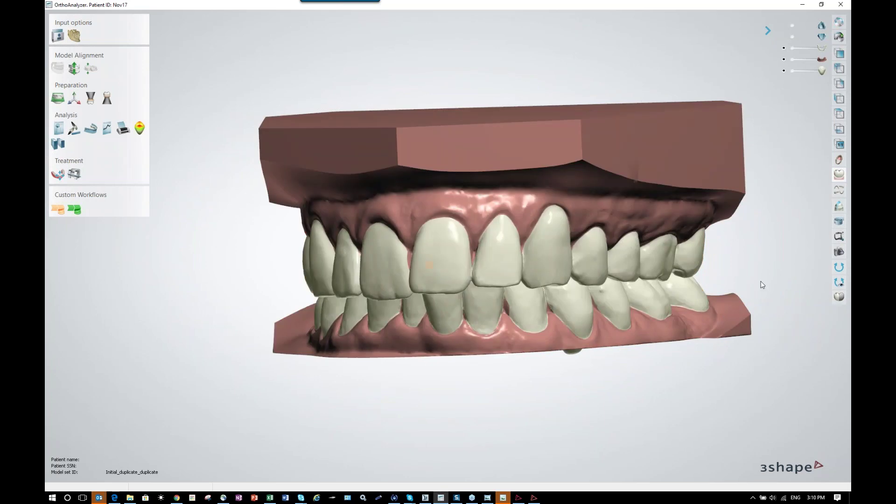
right_click_drag(691, 249, 715, 267)
left_click(840, 301)
left_click(784, 297)
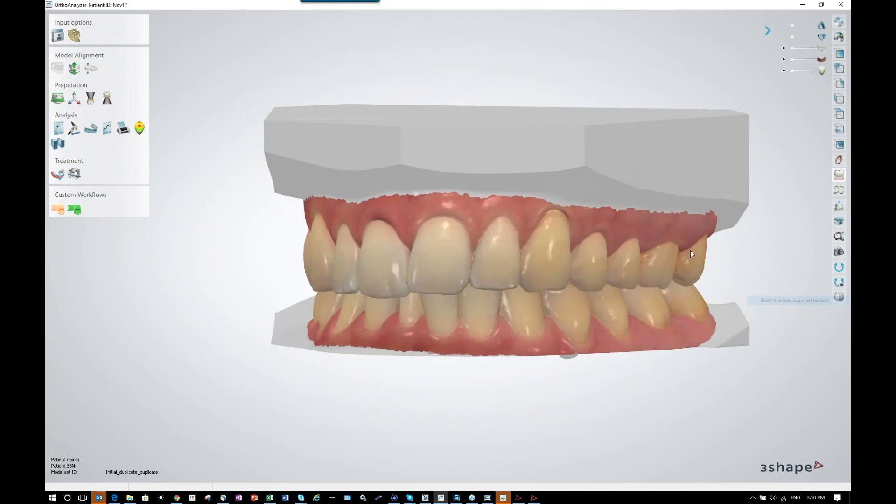
- Inspect the bite from the side and back, and open the Bracket Placement workflow at its jaw selection stage
right_click_drag(690, 250, 672, 231)
right_click_drag(625, 196, 644, 196)
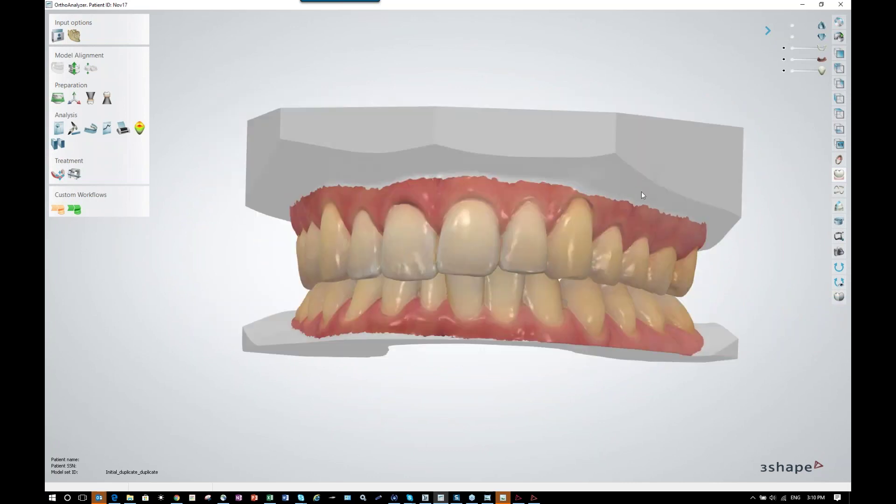
right_click_drag(642, 195, 608, 202)
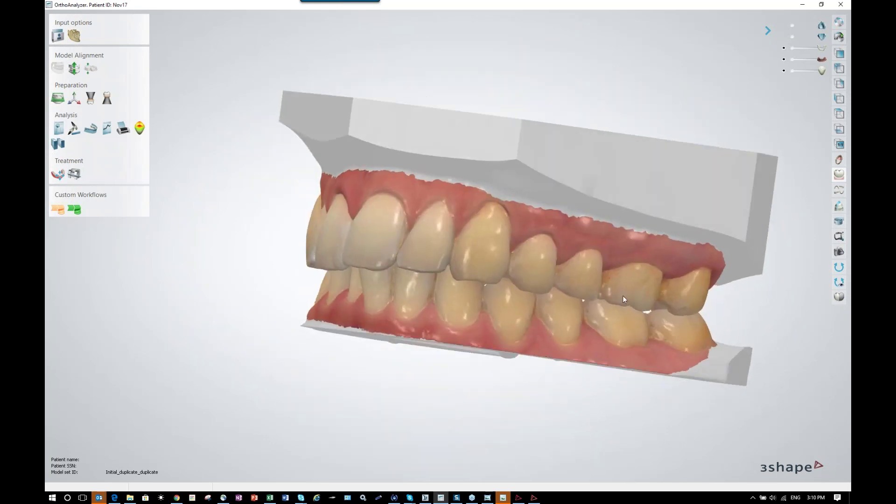
right_click_drag(568, 278, 517, 270)
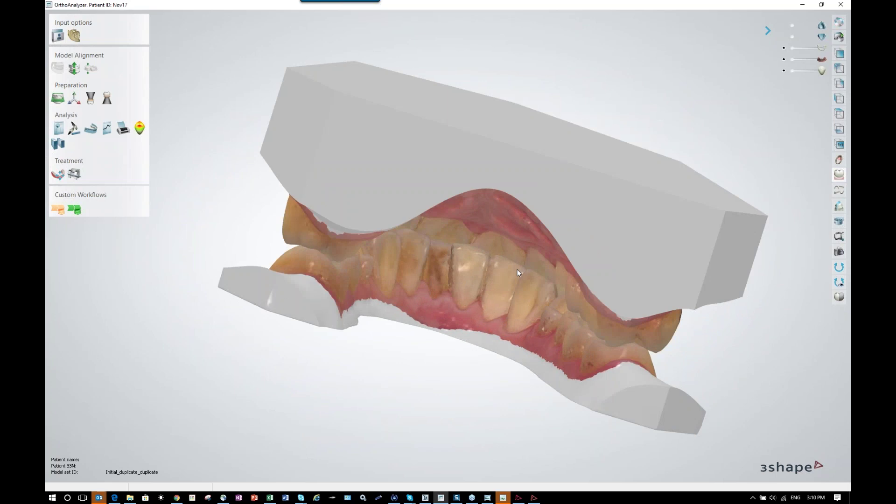
right_click_drag(551, 261, 657, 275)
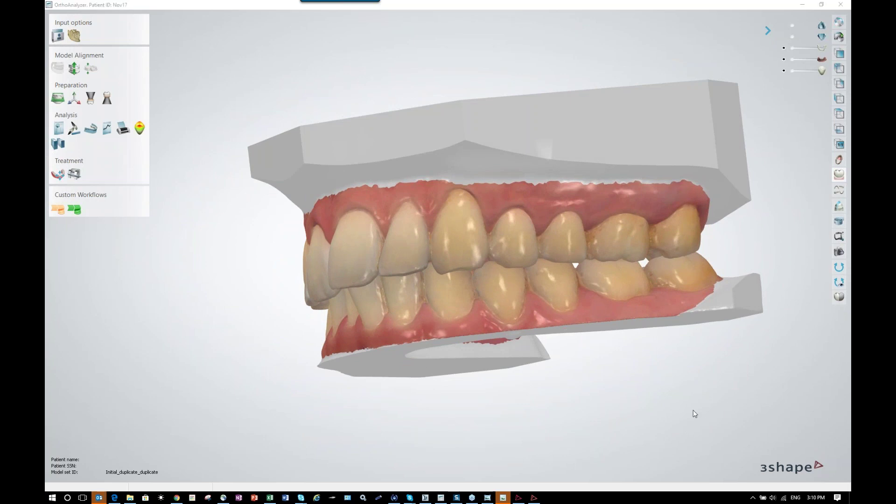
left_click(74, 176)
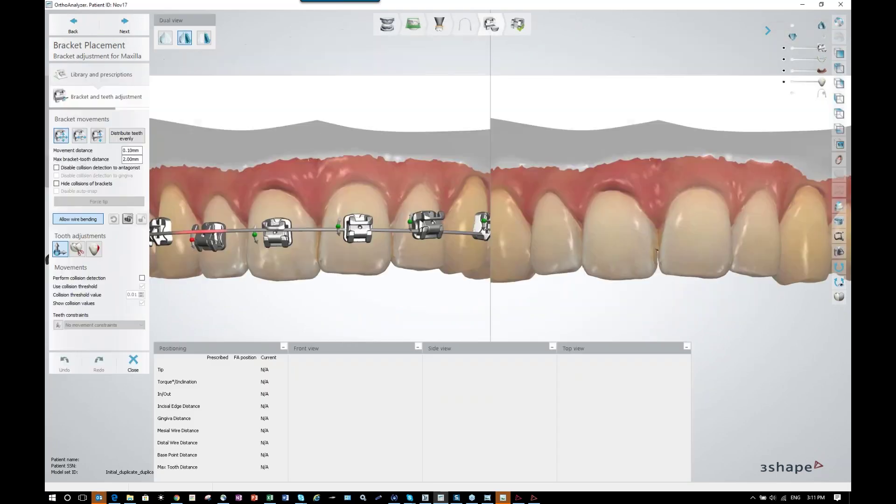
left_click(402, 19)
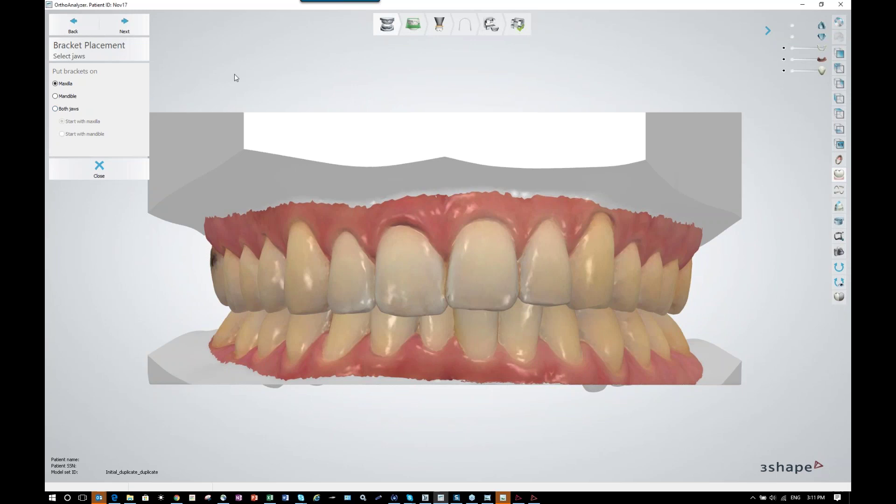
- Choose to put brackets on the maxilla only and continue to the plane setup
left_click(56, 109)
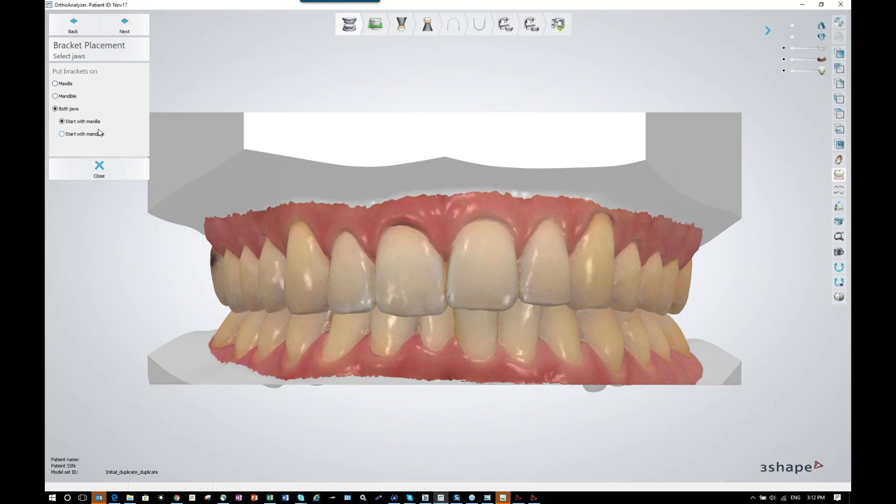
left_click(55, 85)
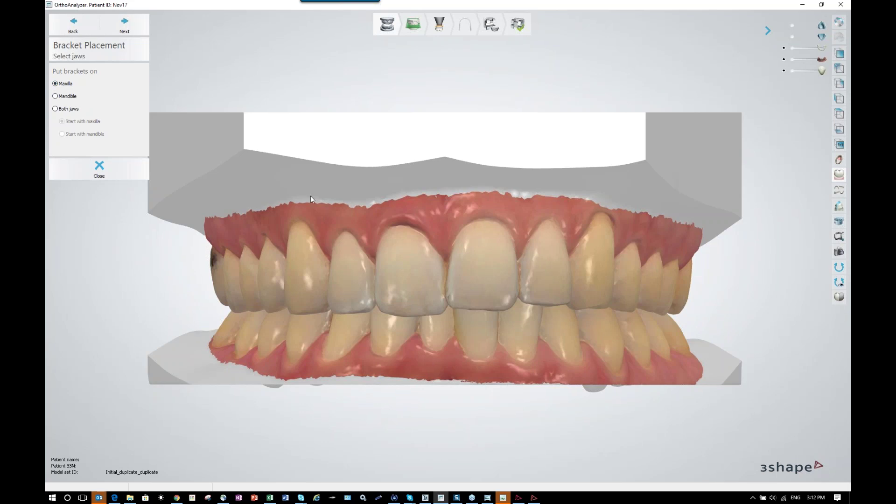
left_click(125, 26)
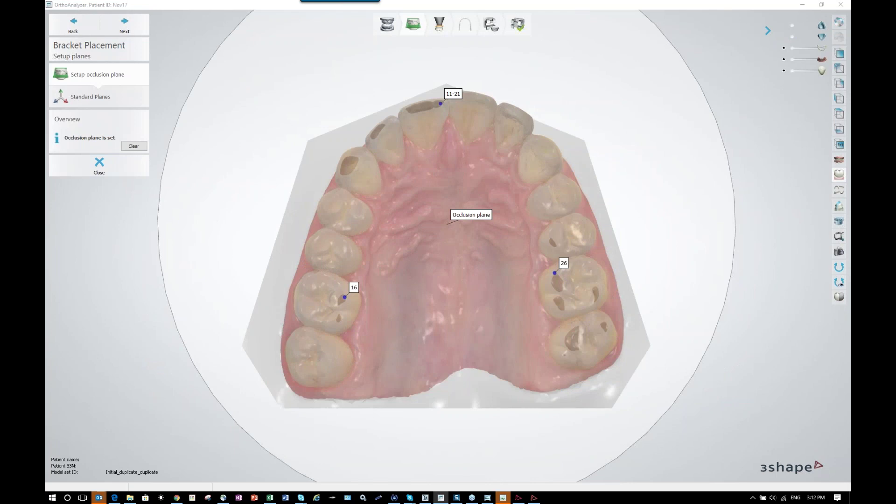
- Review the occlusion plane points at 16, 26 and 11-21 and continue to the standard planes
scroll(319, 197, "down", 3)
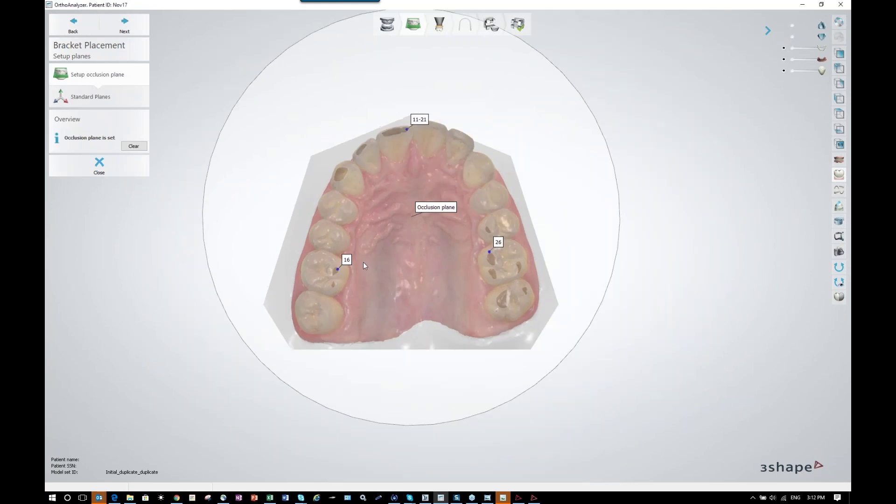
scroll(363, 261, "up", 3)
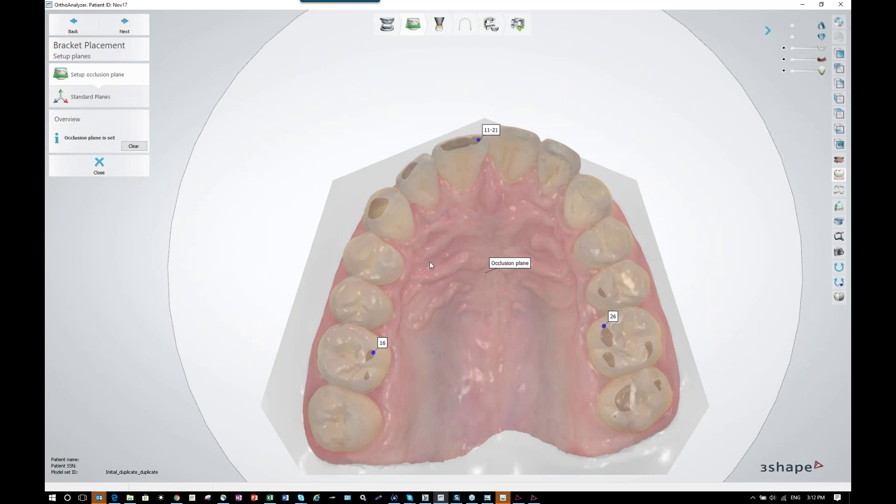
mouse_move(430, 262)
right_mouse_down()
mouse_move(485, 253)
mouse_move(419, 251)
mouse_move(442, 245)
mouse_move(430, 267)
mouse_move(409, 254)
mouse_move(408, 262)
mouse_move(418, 254)
right_mouse_up()
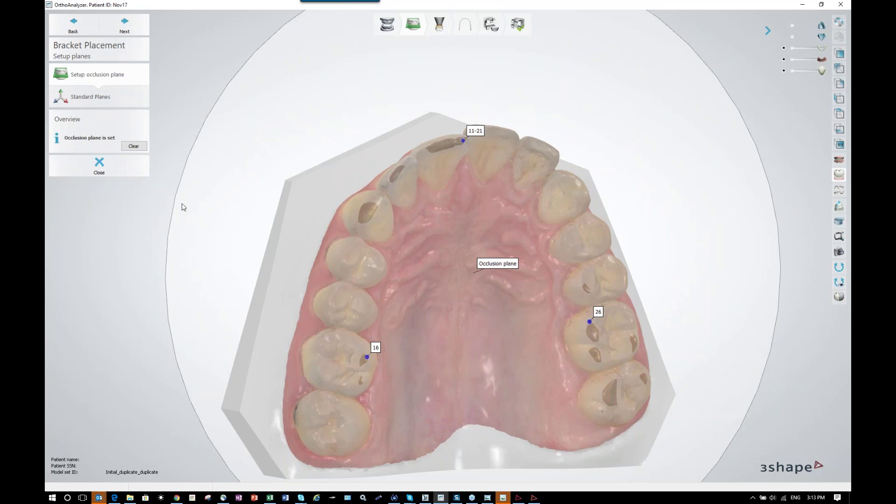
left_click(124, 24)
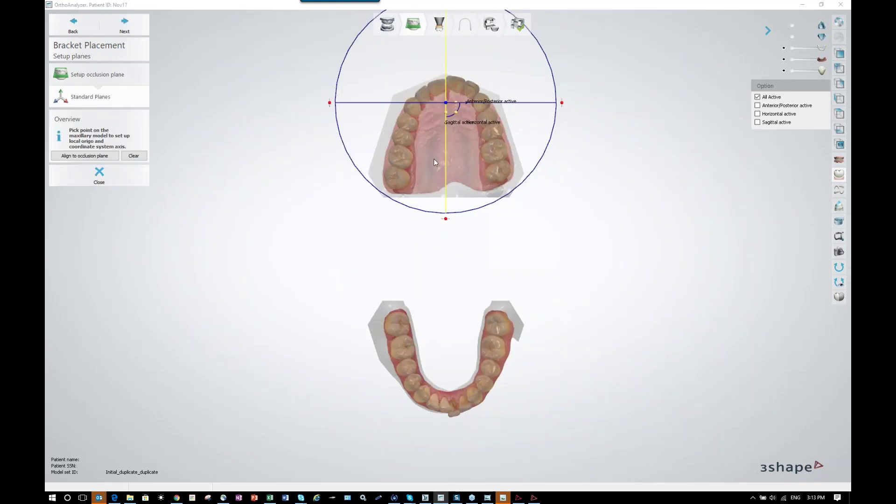
- Rotate the standard planes slightly around the maxilla's origin and align them to the occlusion plane
middle_click_drag(432, 164, 428, 195)
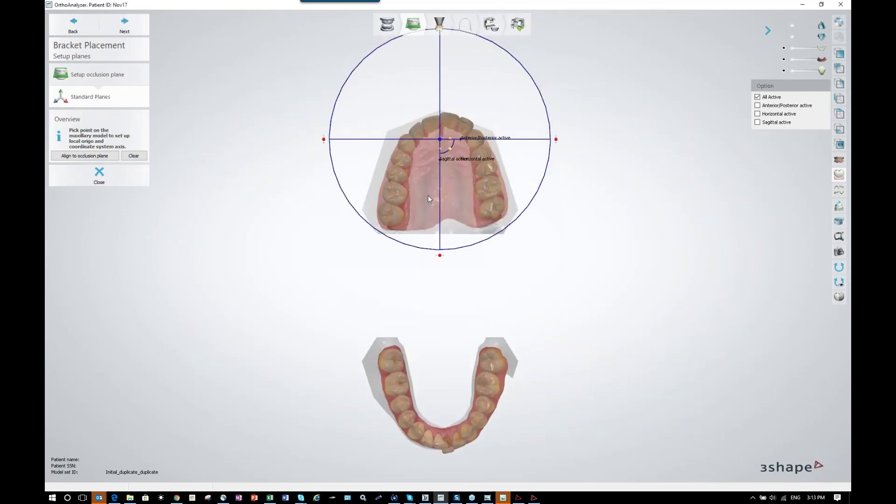
scroll(428, 195, "up", 2)
right_click_drag(430, 197, 446, 253)
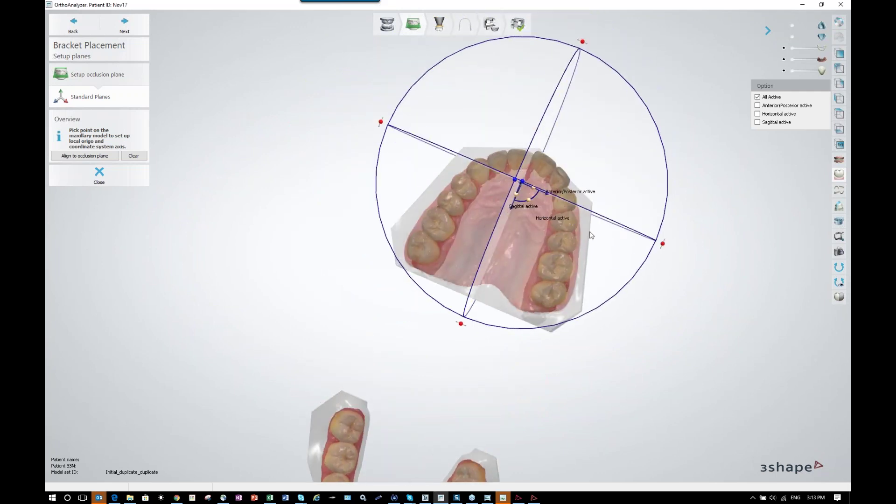
mouse_move(662, 243)
left_mouse_down()
mouse_move(658, 252)
mouse_move(664, 238)
left_mouse_up()
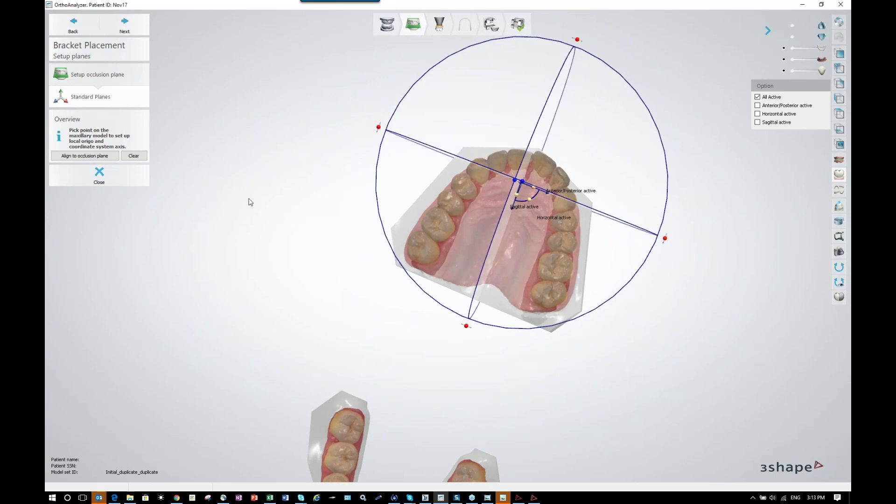
left_click(96, 157)
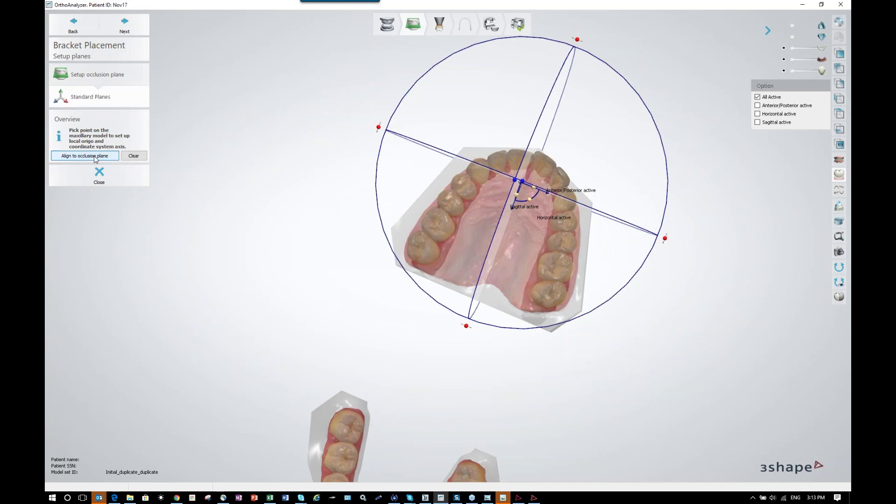
mouse_move(351, 217)
right_mouse_down()
mouse_move(336, 234)
mouse_move(346, 248)
mouse_move(351, 204)
right_mouse_up()
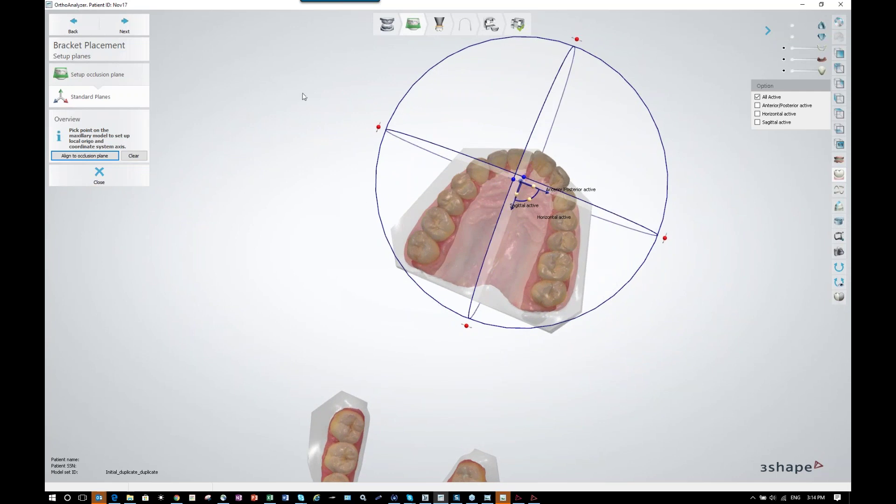
right_click_drag(302, 93, 304, 95)
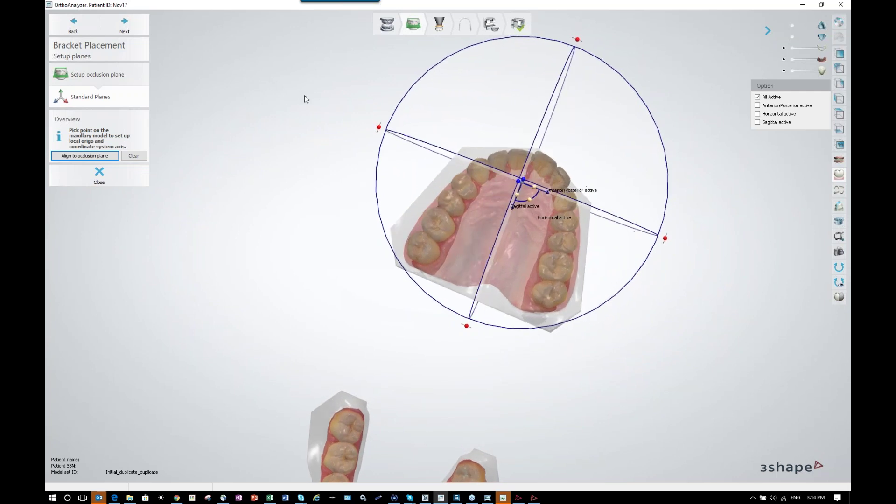
- Go to the Set points stage of the maxilla segmentation and hide the scanner acquired texture
left_click(137, 26)
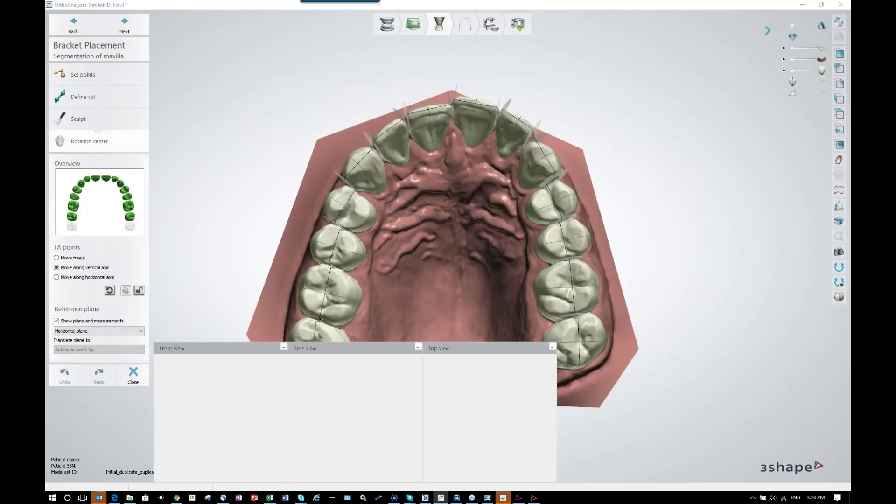
left_click(80, 76)
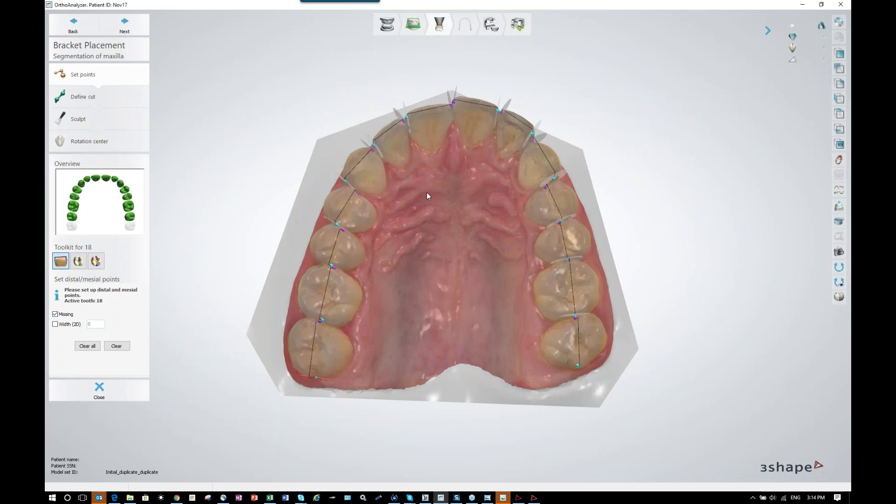
left_click(839, 296)
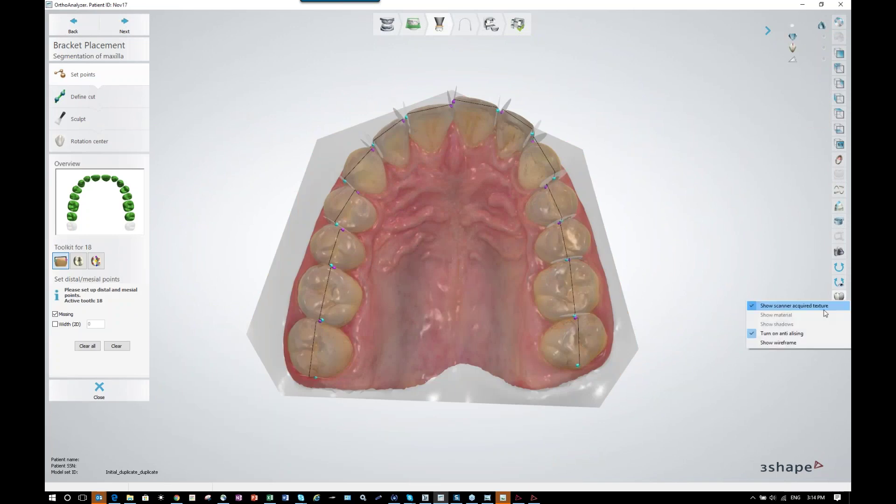
left_click(818, 306)
scroll(478, 262, "up", 2)
middle_click_drag(479, 262, 497, 266)
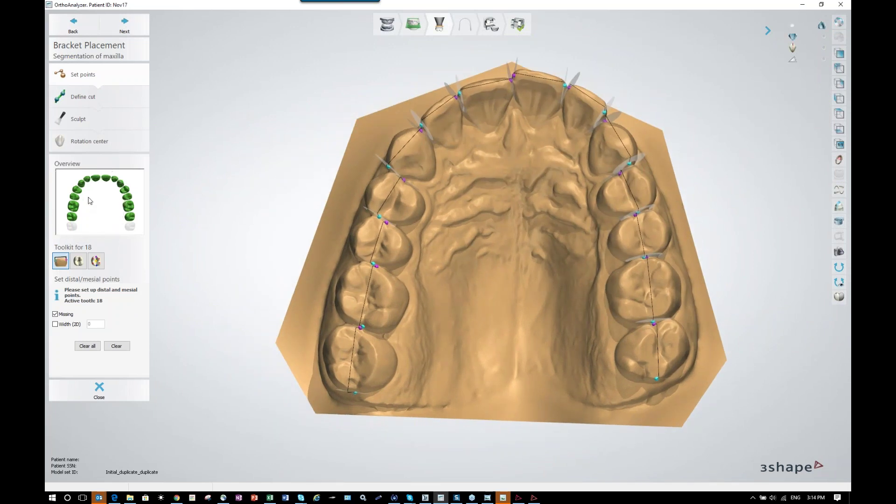
- View the options available for tooth 18 in the overview and dismiss them
right_click(74, 228)
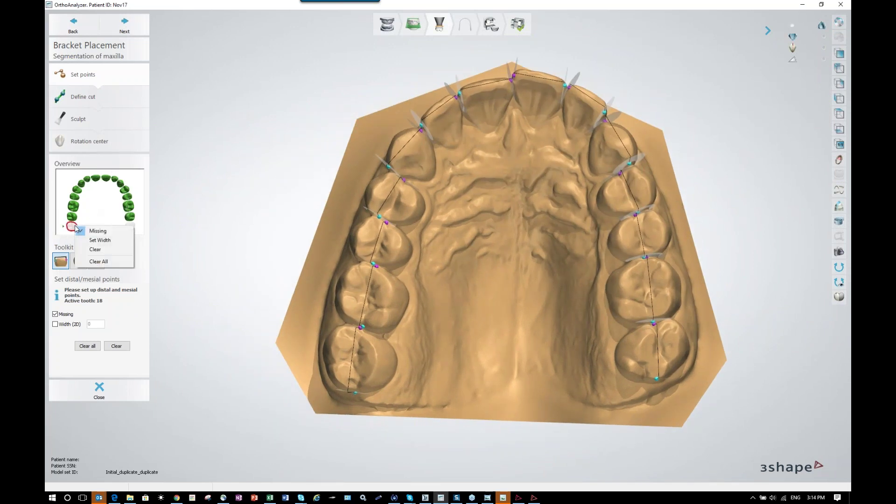
left_click(99, 215)
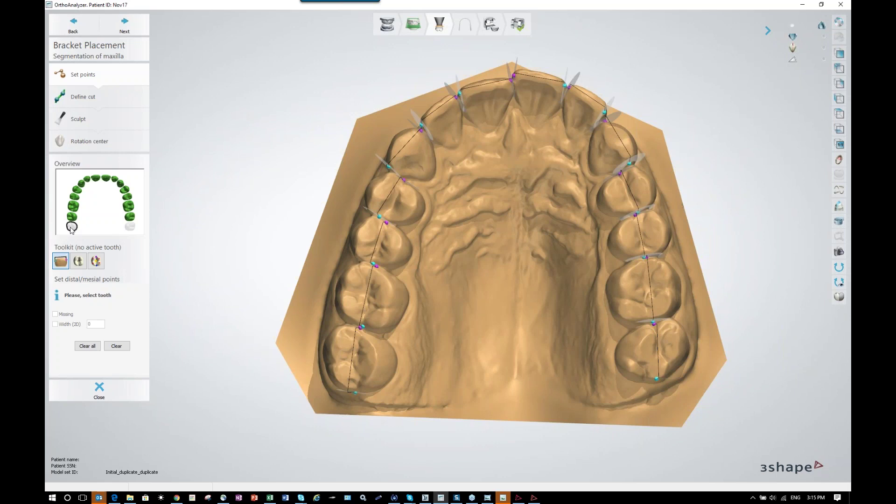
- Inspect the distal and mesial points on both sides of the maxilla and continue to Define cut
right_click_drag(437, 291, 439, 291)
scroll(385, 320, "up", 2)
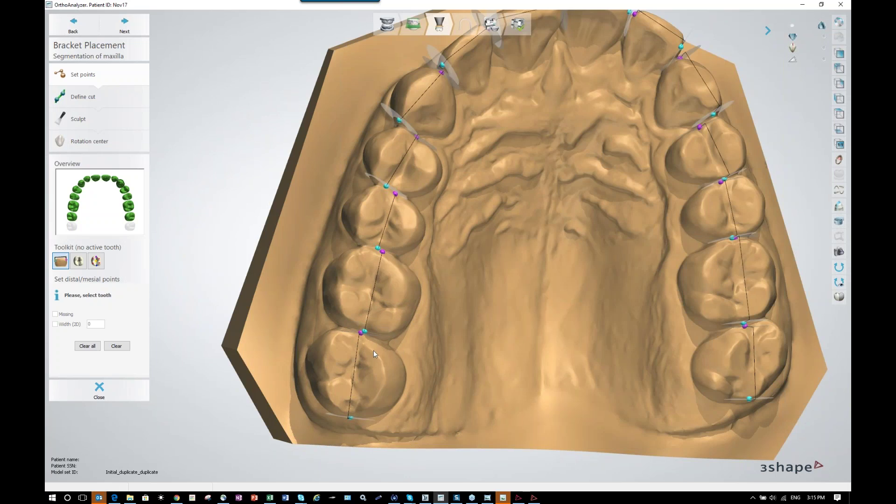
scroll(373, 350, "up", 4)
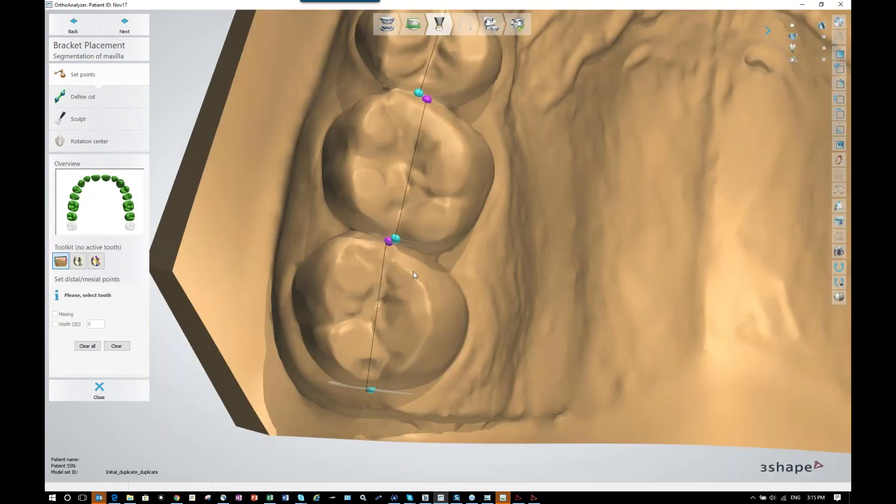
right_click_drag(414, 272, 417, 271)
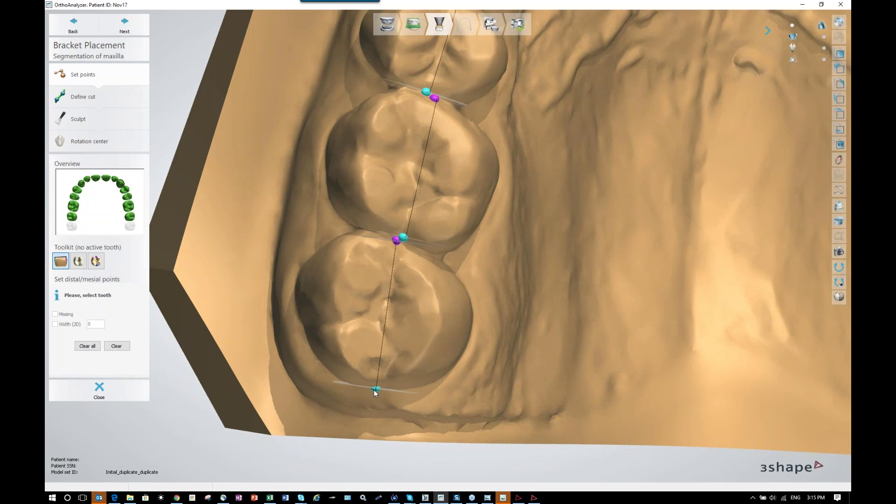
middle_click_drag(394, 277, 357, 341)
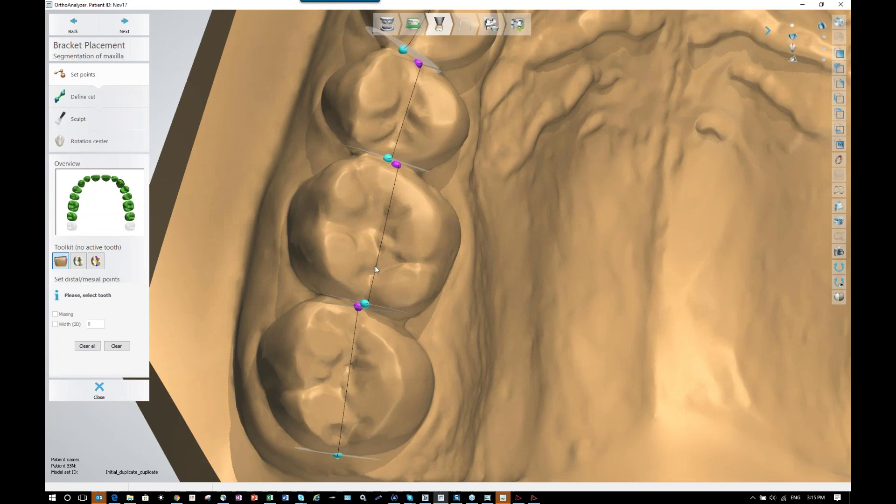
right_click_drag(366, 281, 337, 308)
scroll(336, 306, "down", 8)
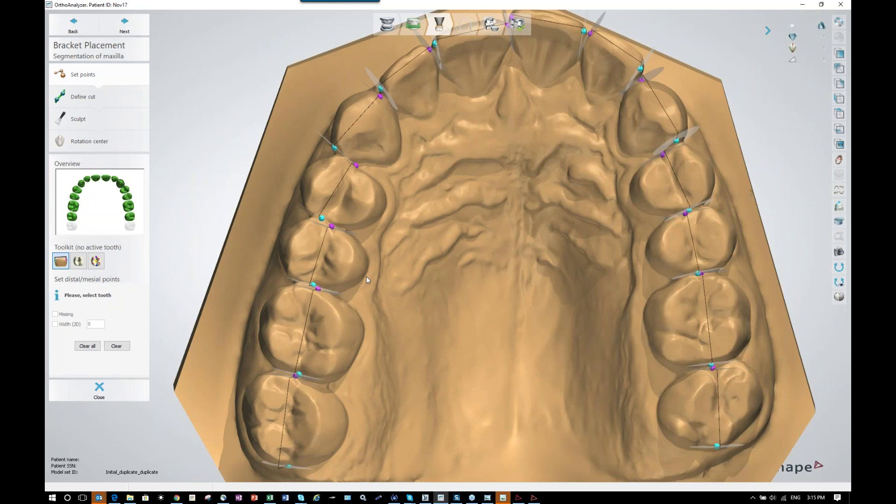
scroll(659, 271, "up", 8)
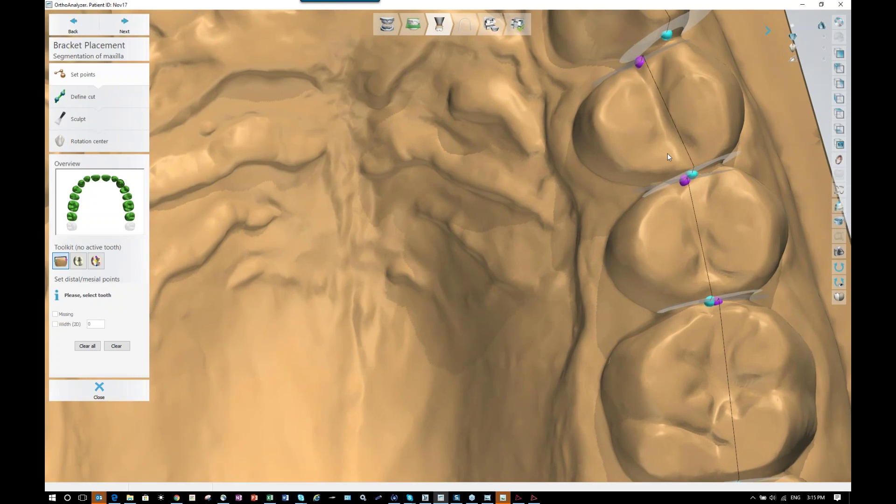
scroll(668, 154, "down", 10)
left_click(124, 25)
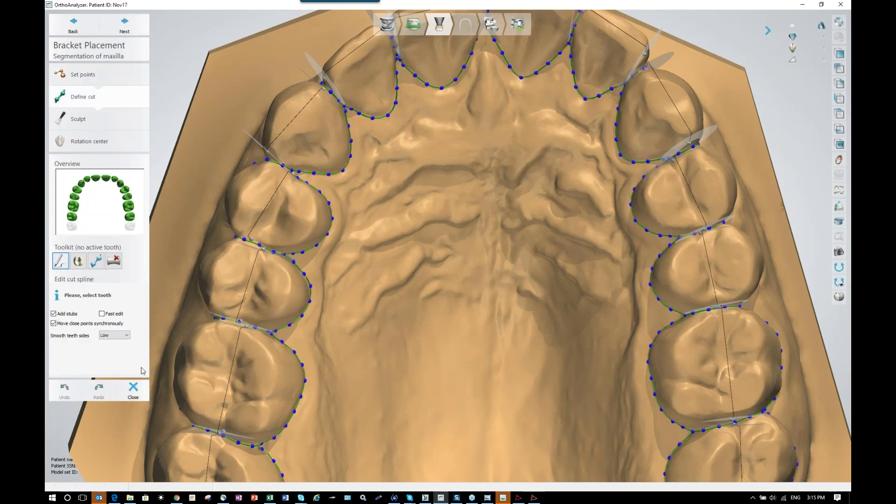
- Check the cut splines along the gingival margins of the teeth and continue to Sculpt
middle_click_drag(332, 267, 349, 277)
scroll(349, 295, "down", 2)
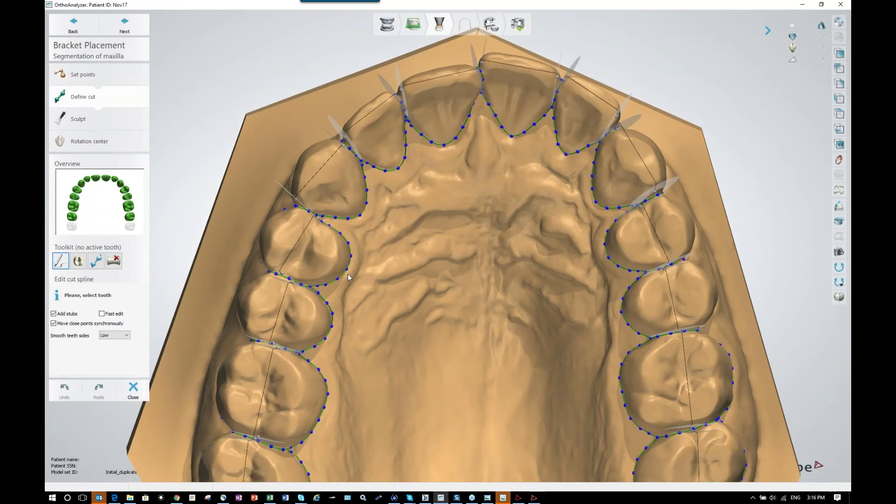
right_click_drag(363, 258, 494, 300)
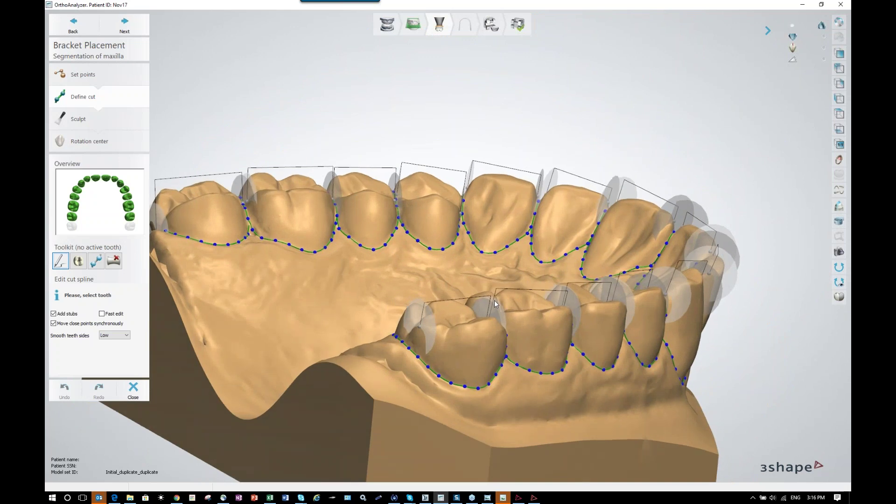
right_click_drag(420, 287, 426, 302)
left_click(131, 31)
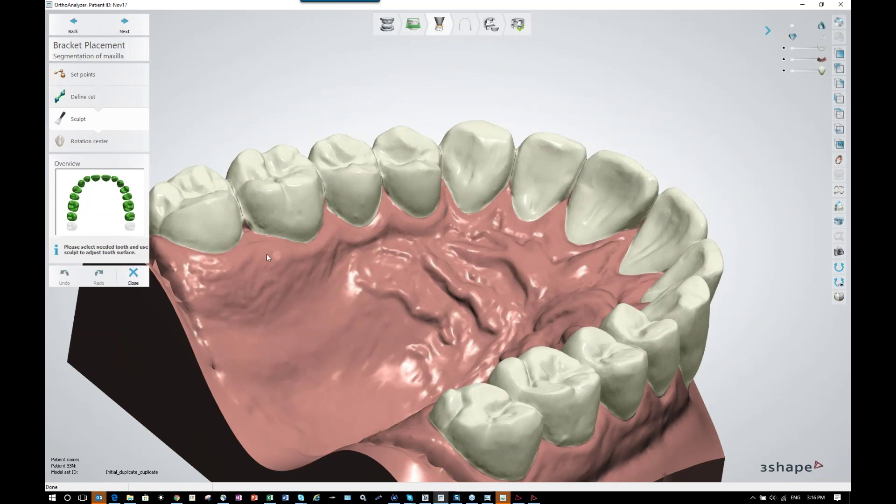
- Inspect the segmented teeth, continue to Rotation center and accept resetting the FA points to default positions
mouse_move(267, 254)
right_mouse_down()
mouse_move(292, 309)
mouse_move(267, 351)
right_mouse_up()
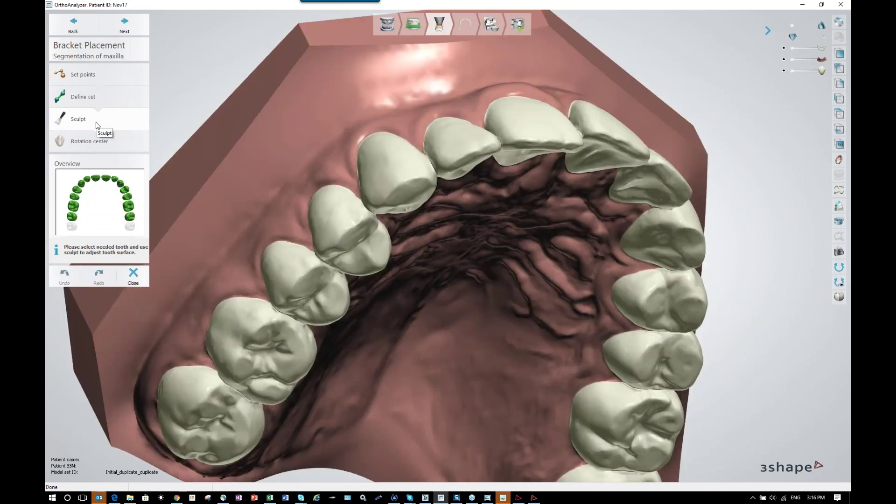
left_click(126, 30)
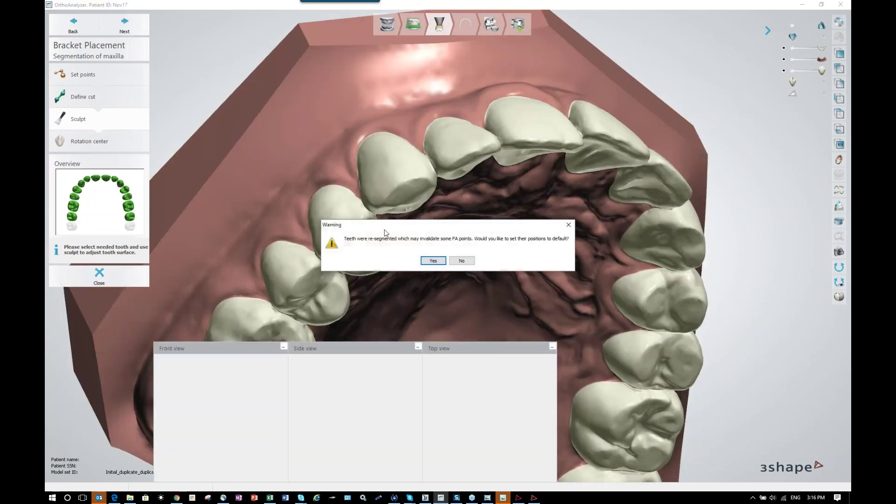
left_click(434, 261)
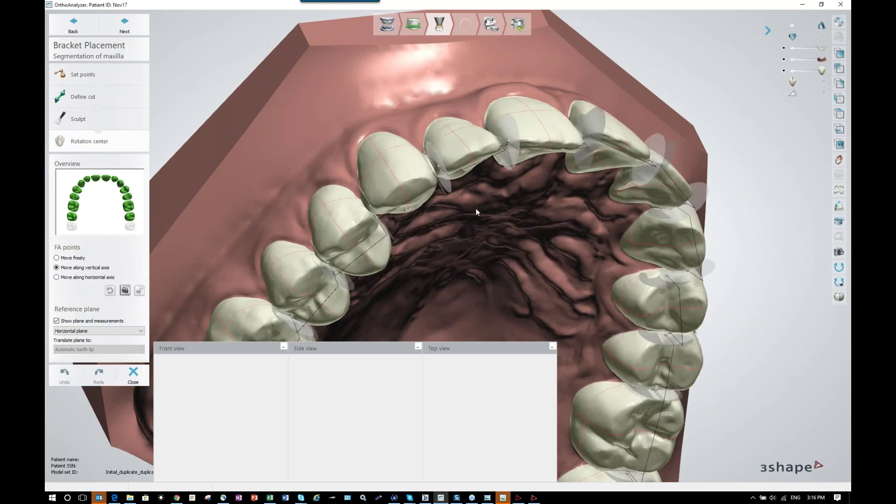
- Select tooth 21 and make the gingiva fully transparent to expose the segmented teeth and the tooth's long axis
right_click_drag(463, 204, 461, 225)
right_click_drag(467, 182, 470, 187)
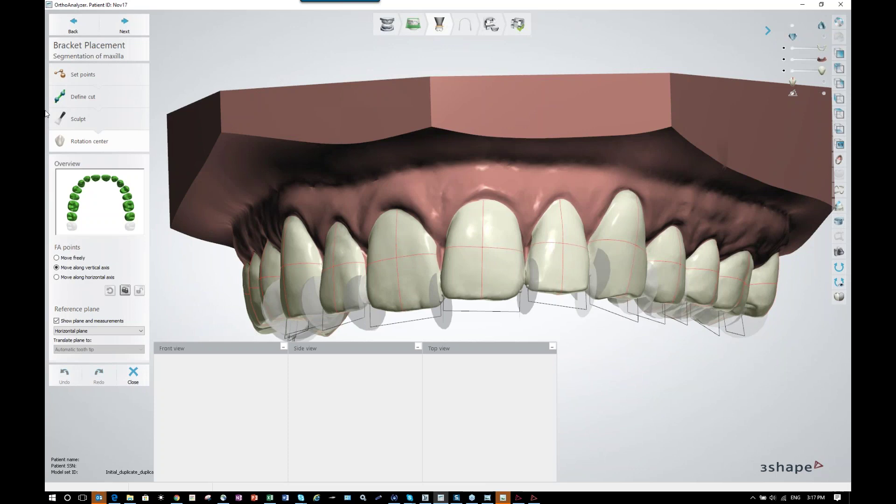
left_click(108, 178)
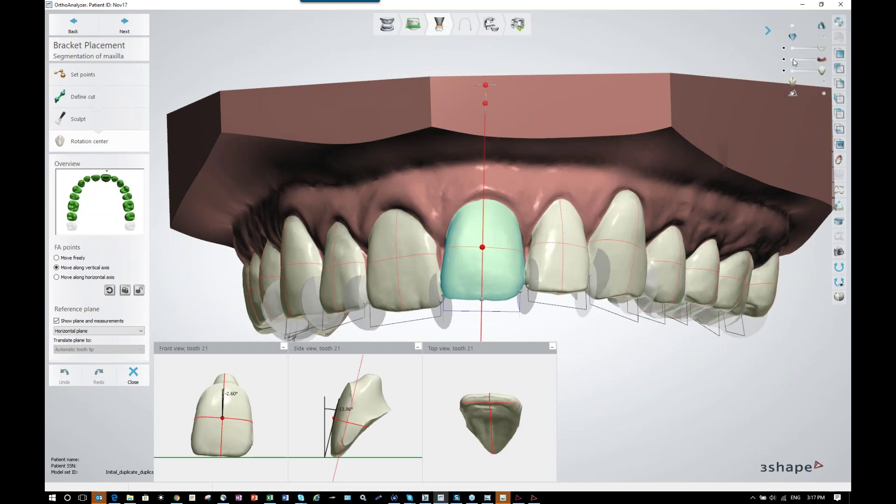
left_click_drag(814, 60, 792, 59)
mouse_move(671, 136)
right_mouse_down()
mouse_move(686, 134)
mouse_move(668, 134)
mouse_move(660, 148)
right_mouse_up()
mouse_move(579, 205)
right_mouse_down()
mouse_move(597, 177)
mouse_move(604, 192)
mouse_move(618, 189)
mouse_move(590, 184)
mouse_move(571, 201)
right_mouse_up()
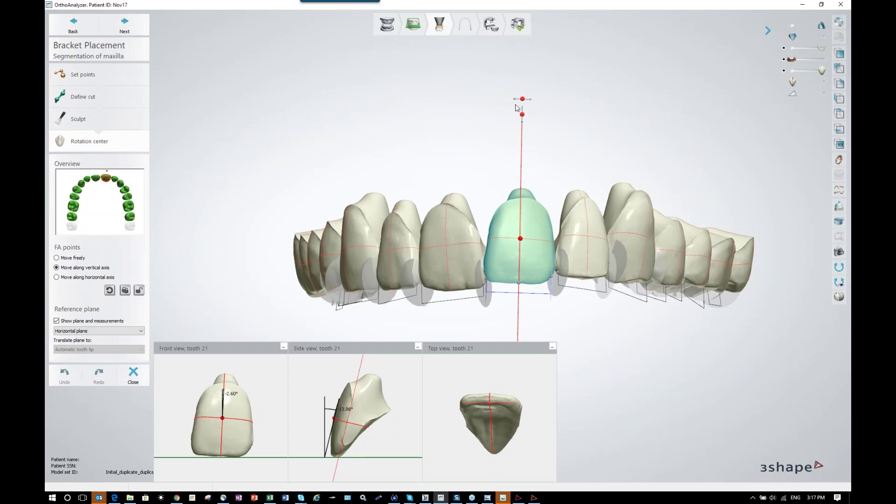
- Try tilting the long axis of tooth 21 slightly and restore its initial inclination
left_click_drag(523, 99, 524, 110)
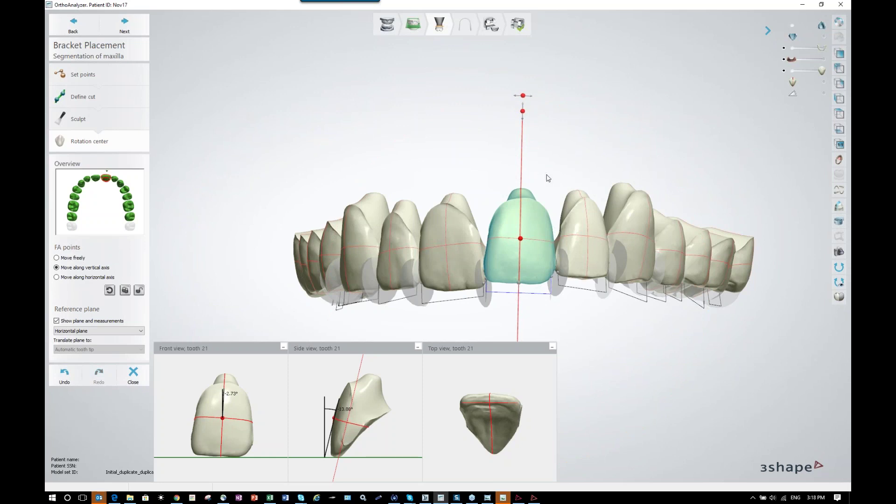
right_click_drag(546, 158, 531, 121)
mouse_move(520, 97)
left_mouse_down()
mouse_move(534, 98)
mouse_move(521, 99)
left_mouse_up()
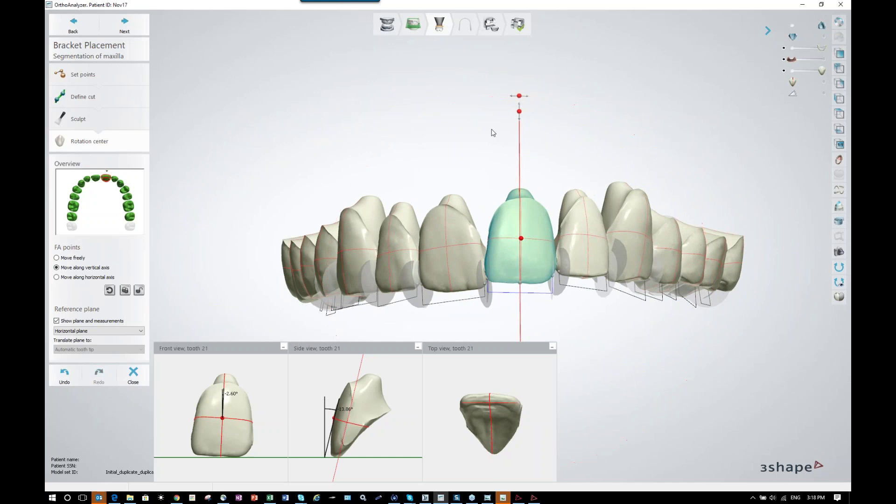
- Check the tooth axes from the side and continue to the archwire plane stage for the maxilla
right_click_drag(547, 210, 575, 206)
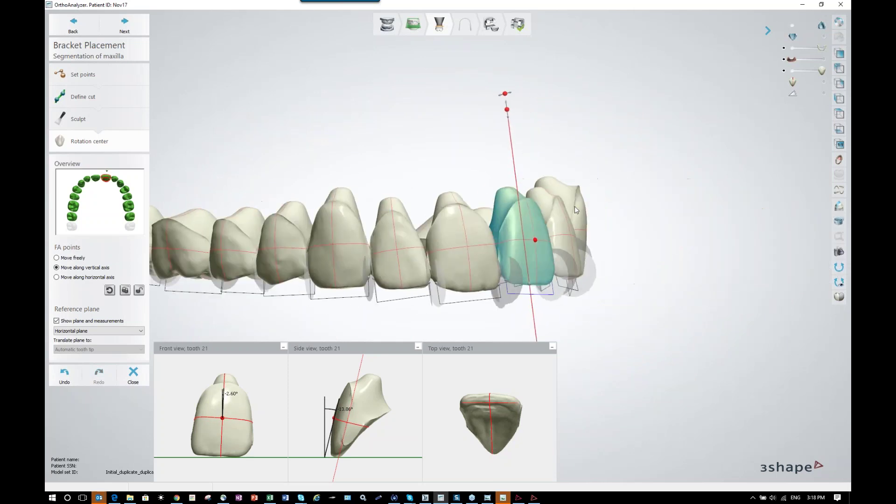
left_click(126, 291)
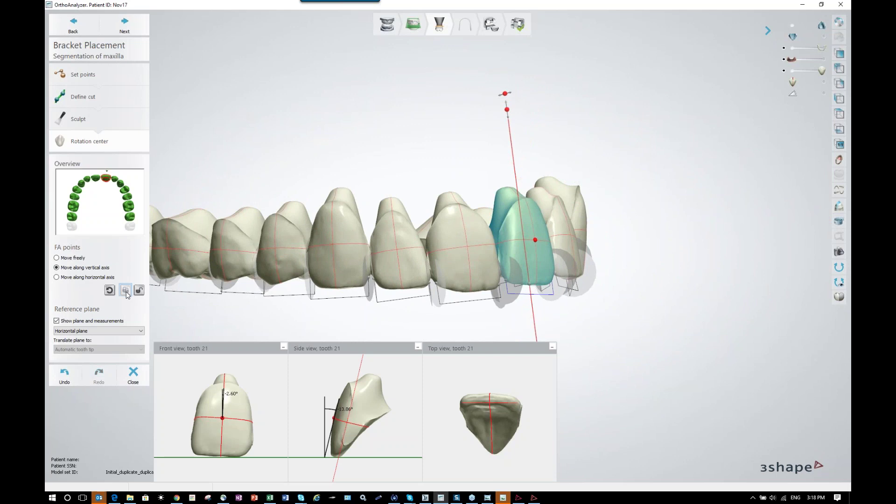
left_click(124, 26)
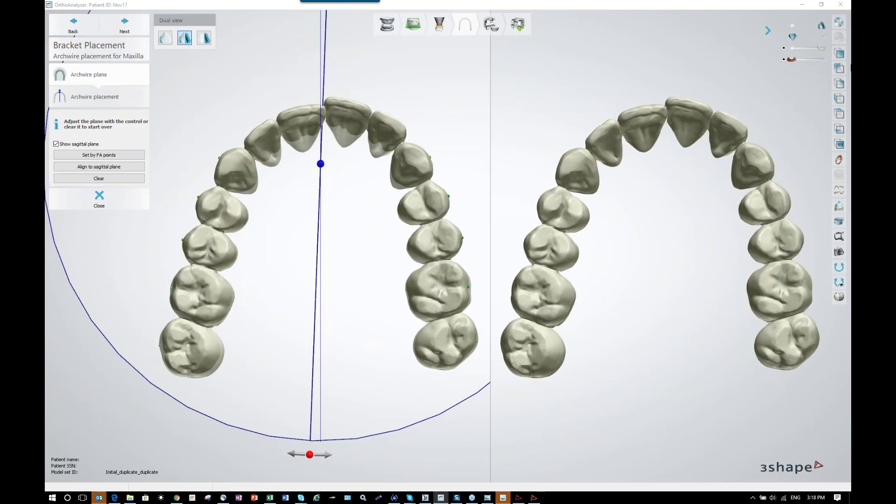
- Make the gingiva fully visible again around the maxillary teeth in the archwire plane view
middle_click_drag(340, 169, 331, 189)
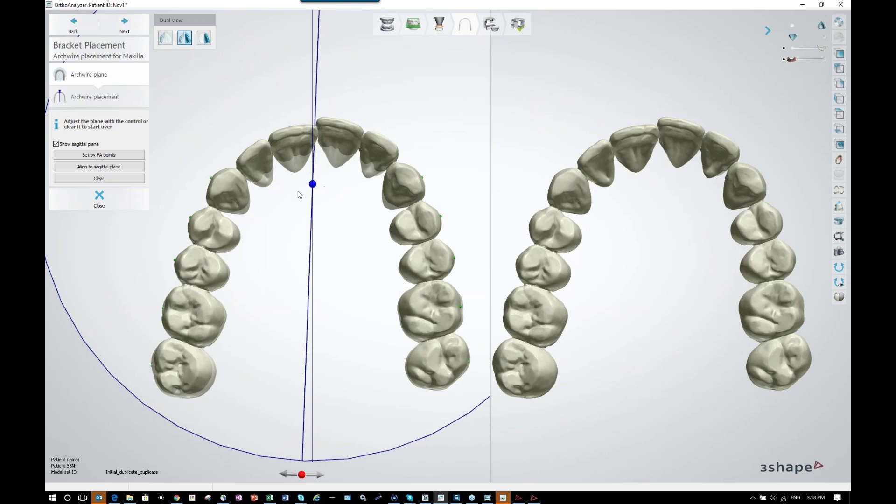
scroll(346, 206, "down", 5)
right_click_drag(363, 229, 358, 291)
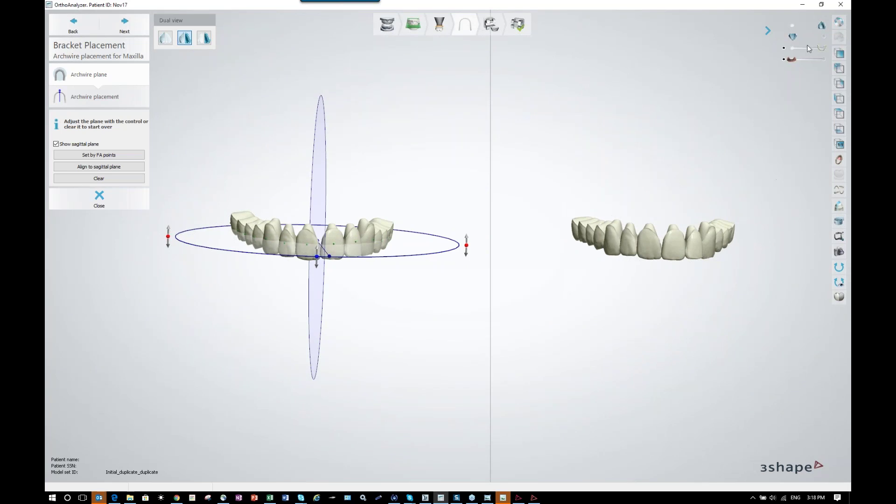
left_click(823, 59)
right_click_drag(607, 142, 603, 143)
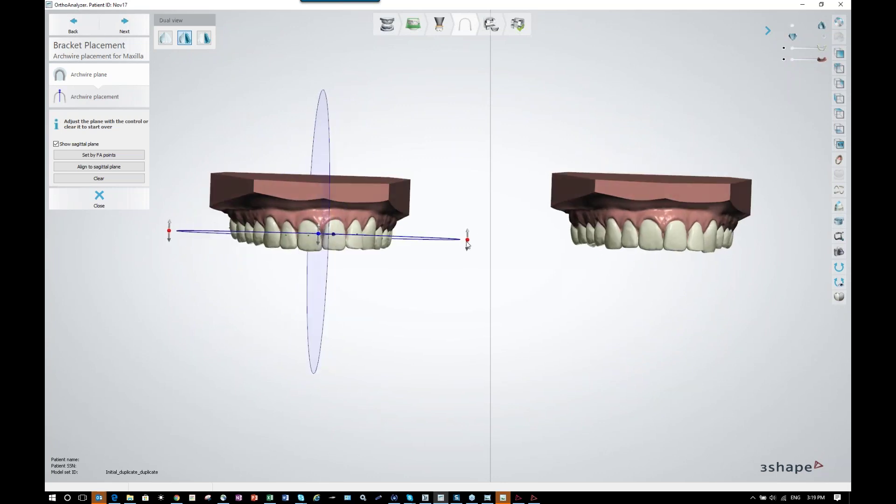
- Tilt the archwire plane up and back down at its lateral handle, and clear the plane to start over
left_click_drag(469, 242, 470, 225)
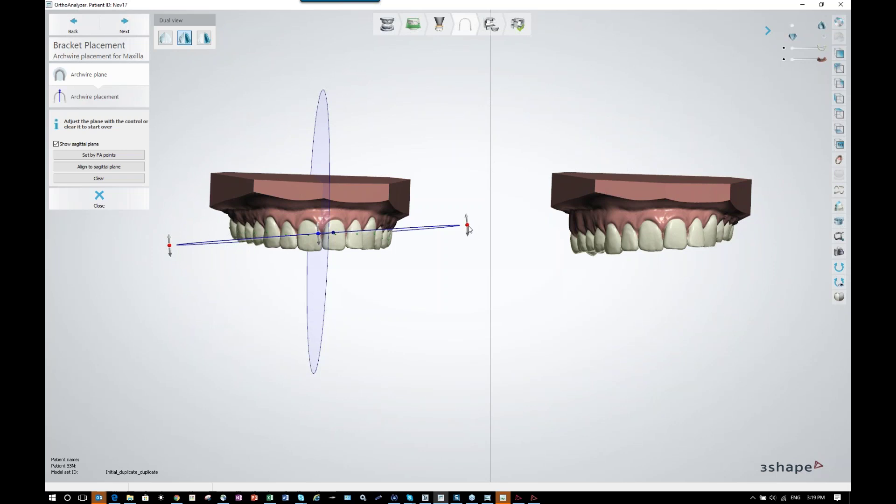
left_click_drag(469, 227, 468, 242)
left_click(99, 179)
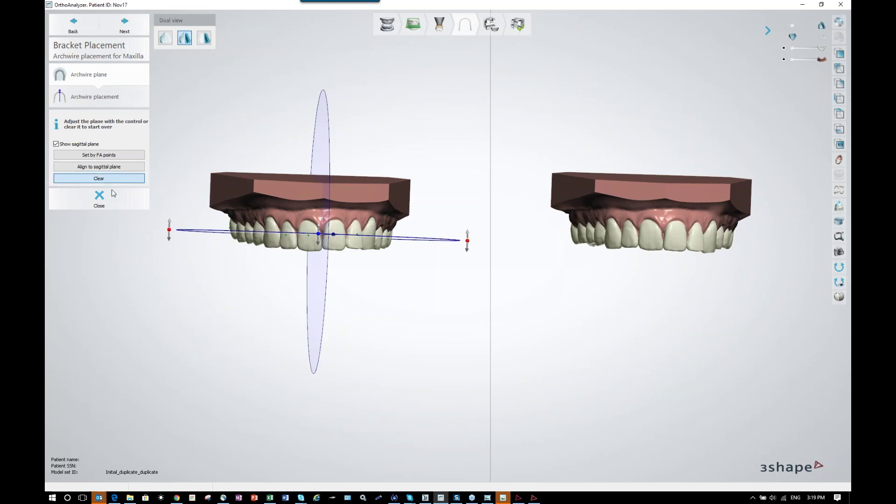
- Try defining the archwire plane by picking FA points across the front and side teeth, and clear it
scroll(246, 276, "up", 3)
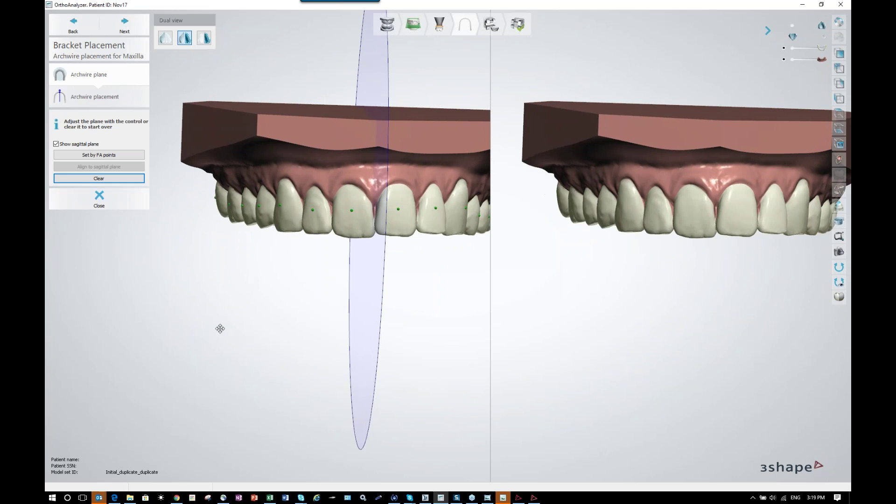
middle_click_drag(218, 346, 208, 379)
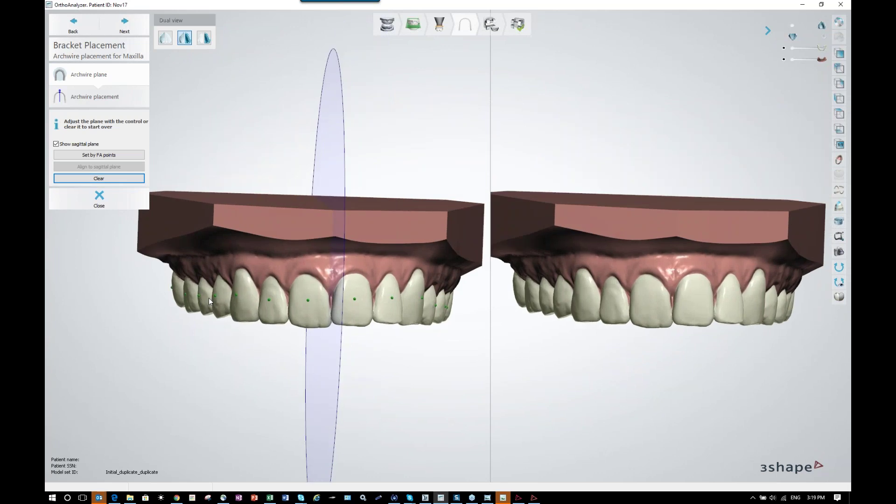
left_click_drag(269, 302, 440, 307)
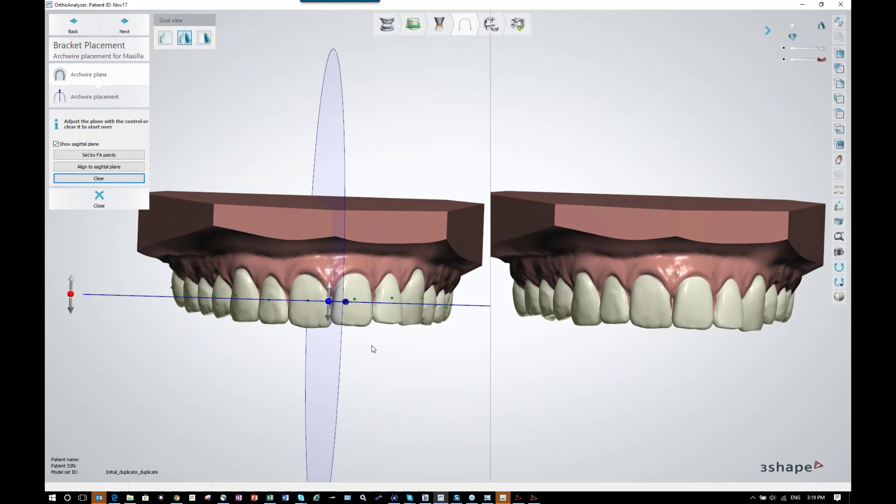
left_click(86, 178)
- Try defining the archwire plane through FA points on molars 16 and 26 and a front tooth, and clear it
right_click_drag(216, 279, 260, 290)
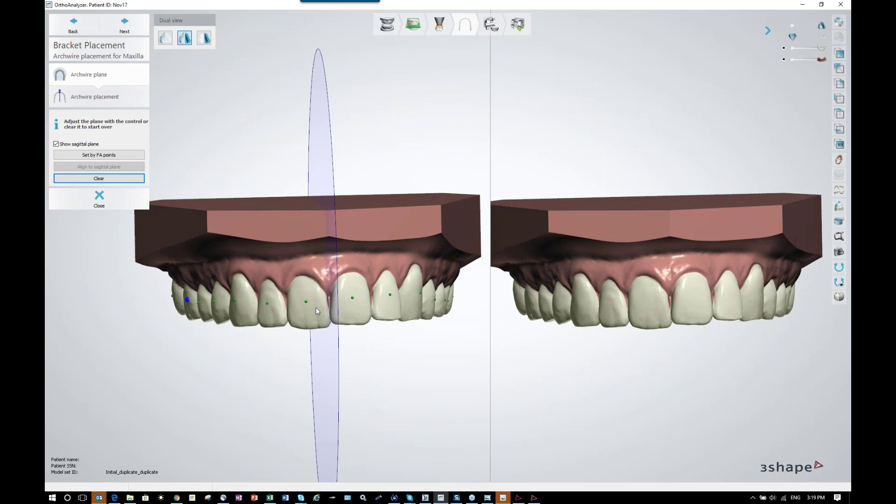
right_click_drag(320, 306, 393, 307)
left_click(410, 298)
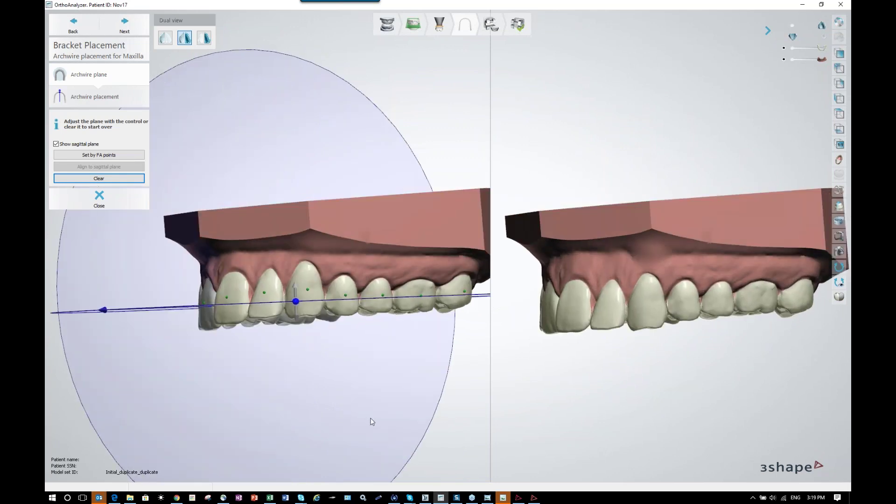
right_click_drag(368, 350, 372, 351)
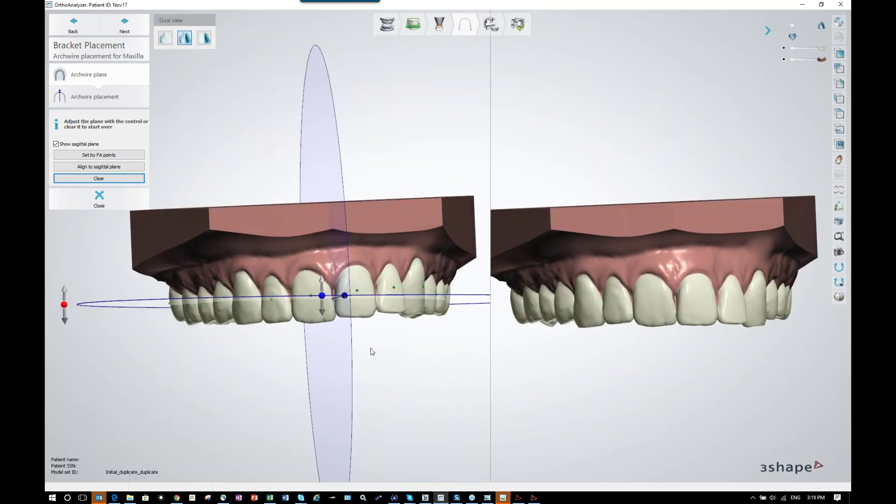
left_click(105, 179)
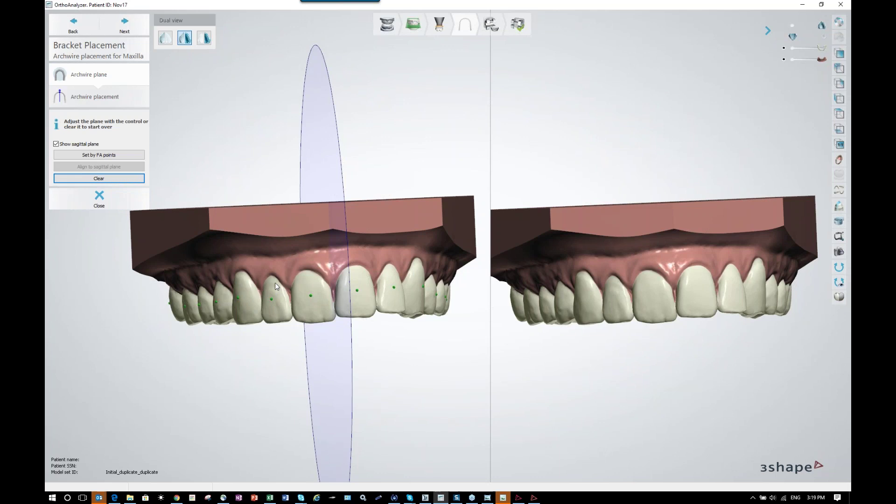
- Define the archwire plane automatically from the teeth's FA points and check it from the side
middle_click_drag(279, 288, 265, 300)
left_click(113, 158)
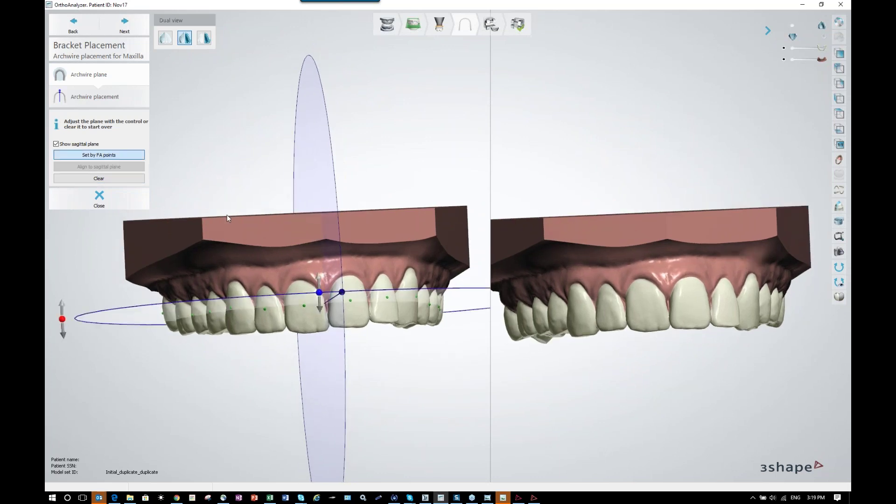
right_click_drag(316, 243, 285, 242)
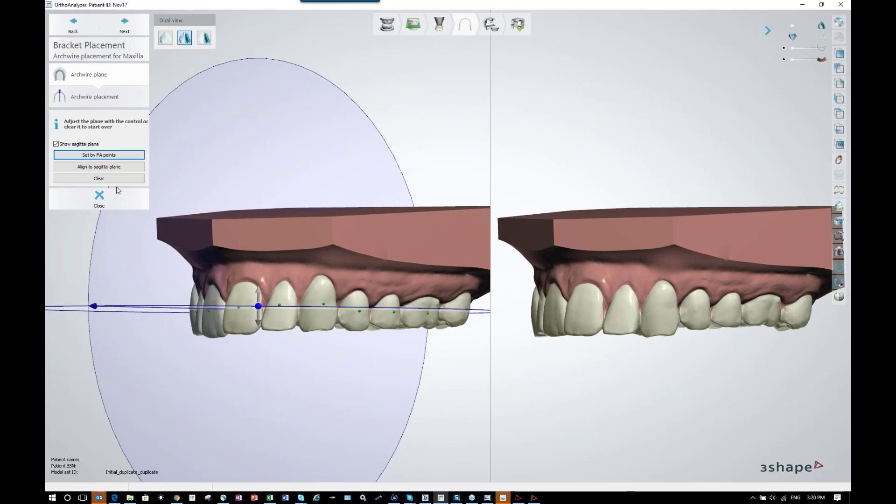
right_click_drag(334, 192, 369, 193)
- Continue to archwire placement and choose the 3M Permachrome Resilient LA Upper archwire
left_click(133, 24)
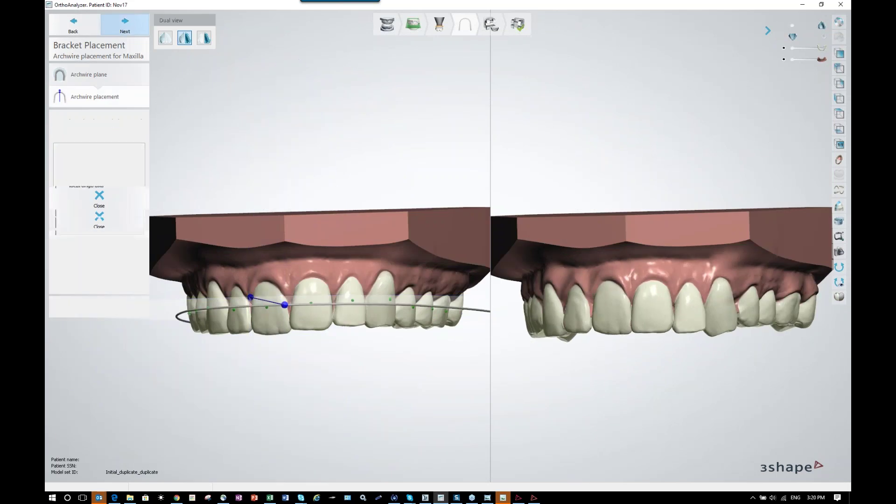
left_click(119, 194)
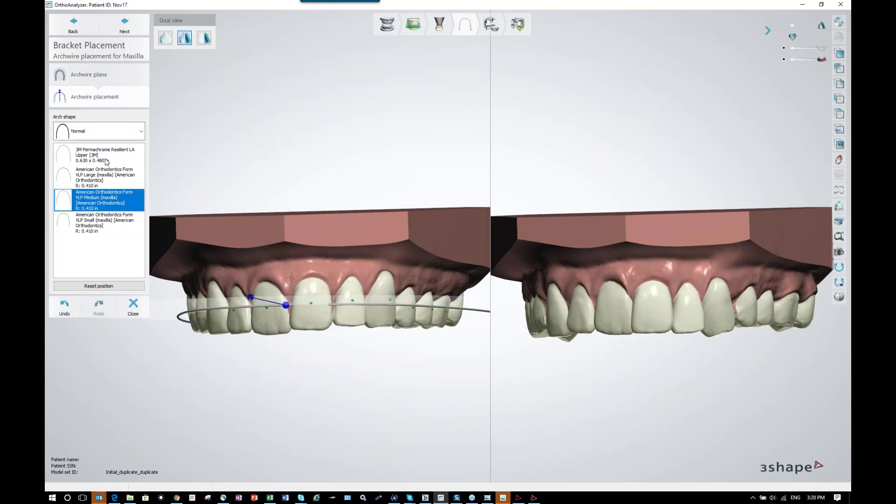
left_click(103, 156)
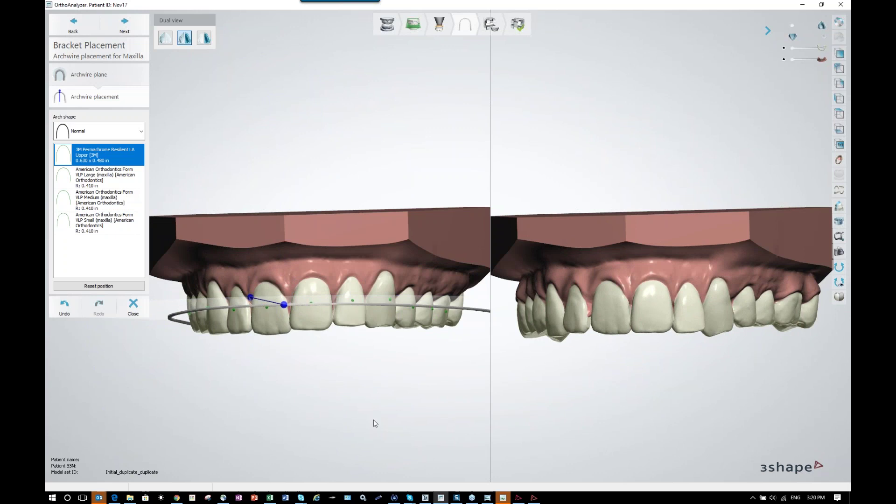
- Switch to the Orthodontics System Control Panel, open the Download Center and refresh its list of resources
left_click(425, 498)
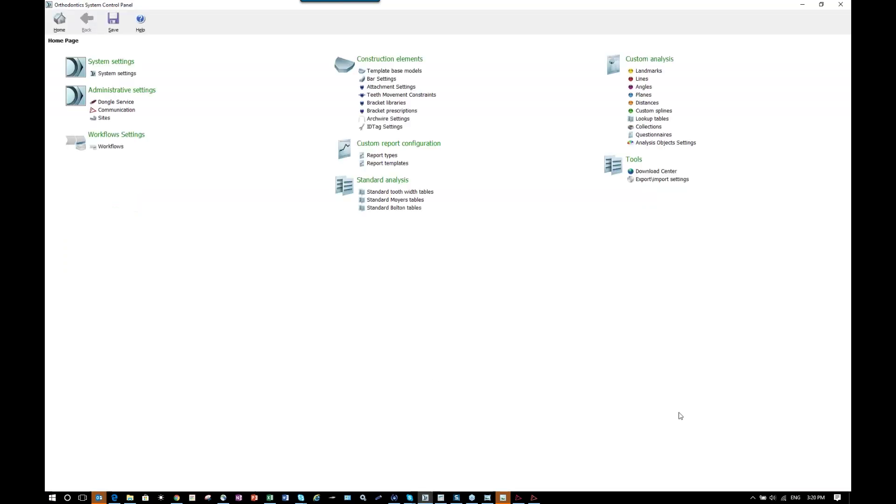
left_click(752, 499)
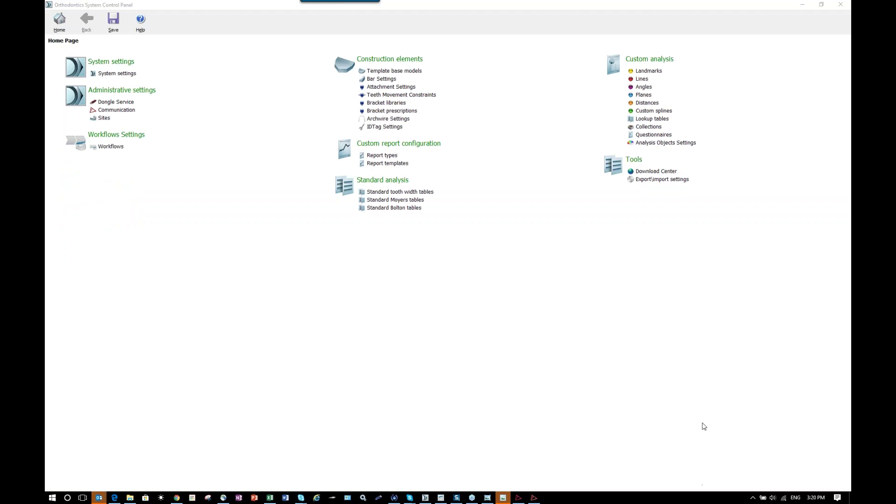
left_click(648, 172)
left_click(648, 172)
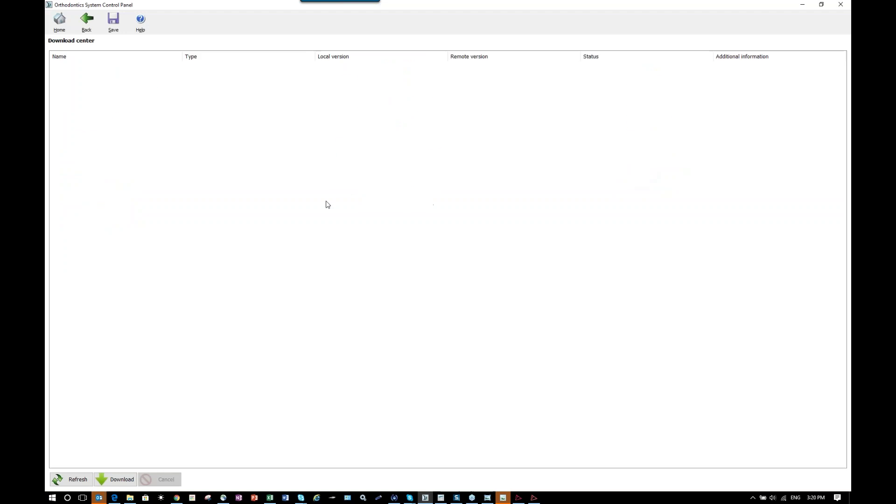
left_click(79, 480)
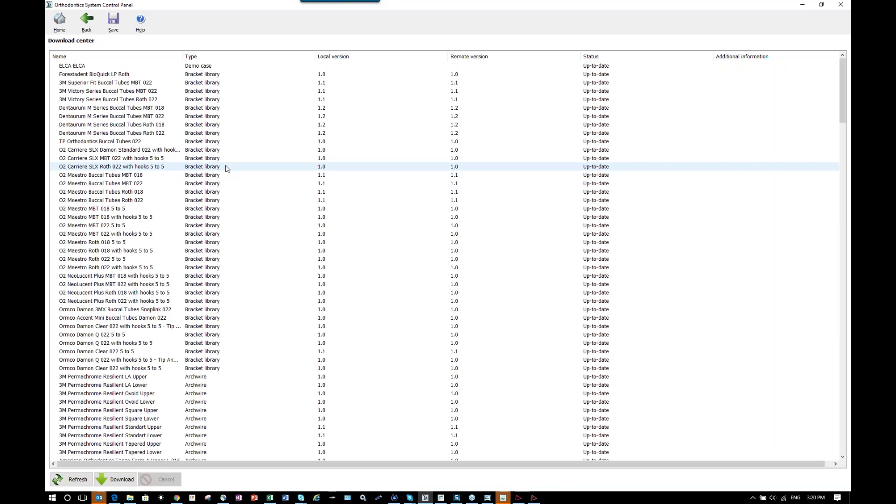
- Look through the bracket libraries, archwires and their download status in the Download Center, and return to the home page
scroll(846, 82, "down", 1)
scroll(846, 83, "down", 5)
scroll(849, 79, "up", 4)
scroll(848, 79, "up", 2)
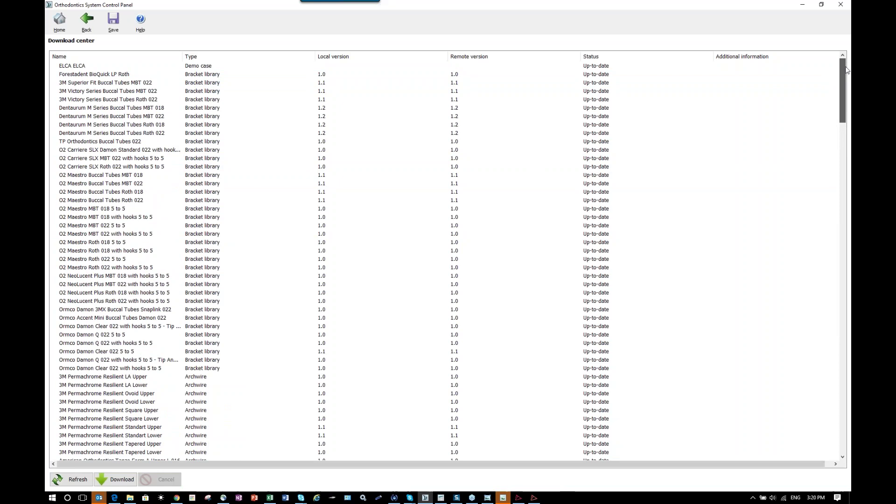
scroll(847, 70, "down", 3)
scroll(849, 80, "up", 2)
left_click_drag(848, 77, 851, 124)
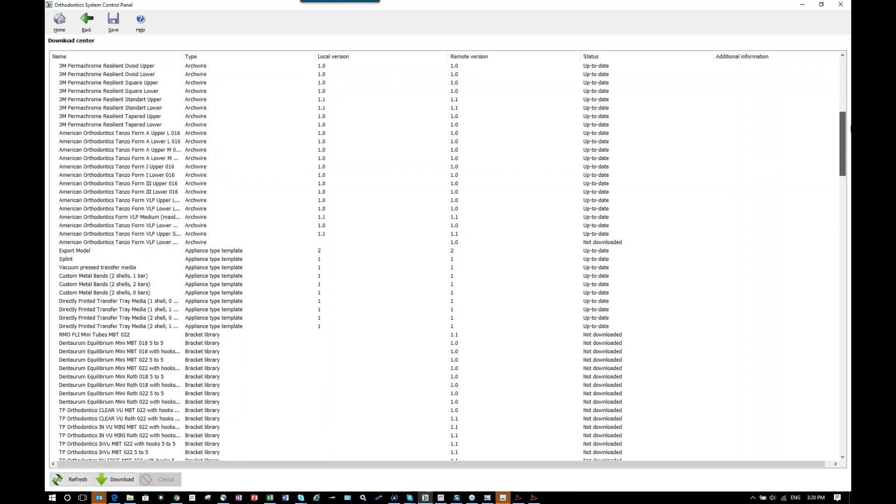
scroll(851, 127, "up", 12)
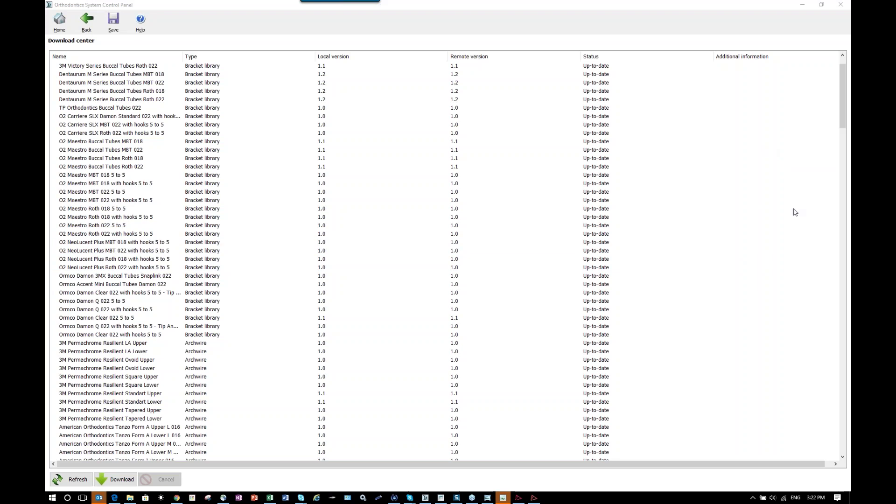
left_click(86, 21)
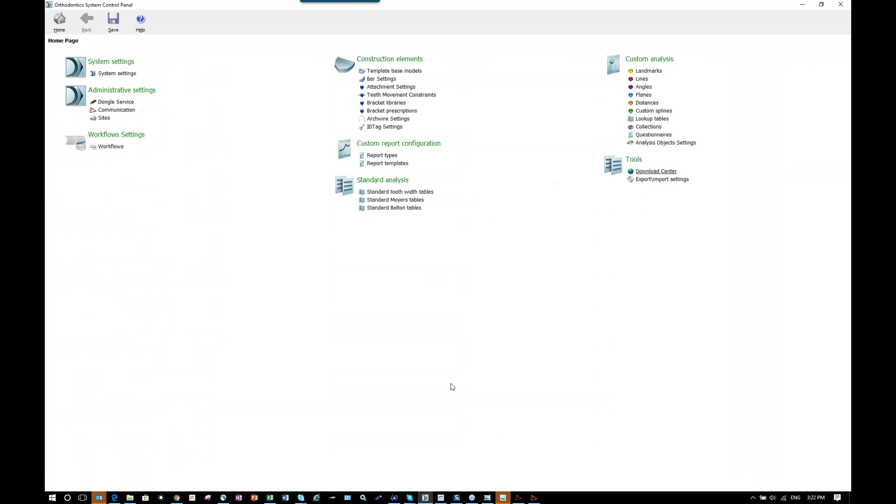
- Switch back to OrthoAnalyzer and choose the American Orthodontics Form VLP Medium (maxilla) archwire with the arch seen from the occlusal side
left_click(440, 498)
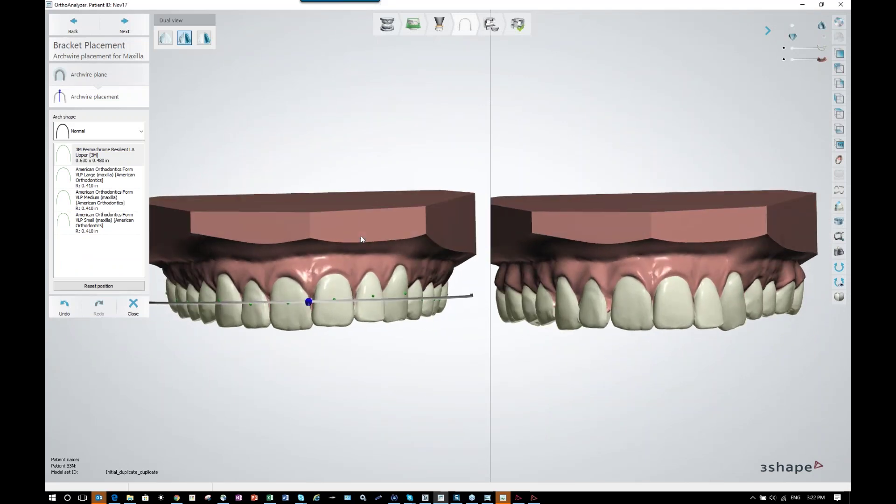
right_click_drag(374, 253, 375, 180)
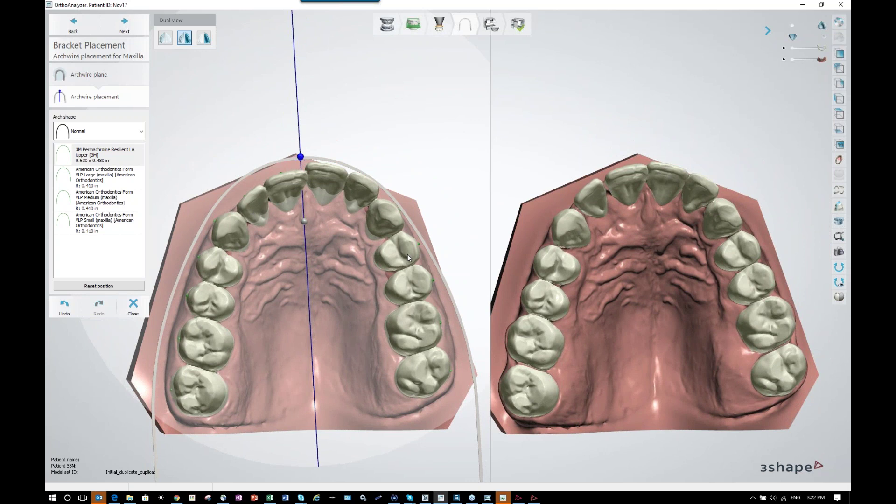
left_click(112, 208)
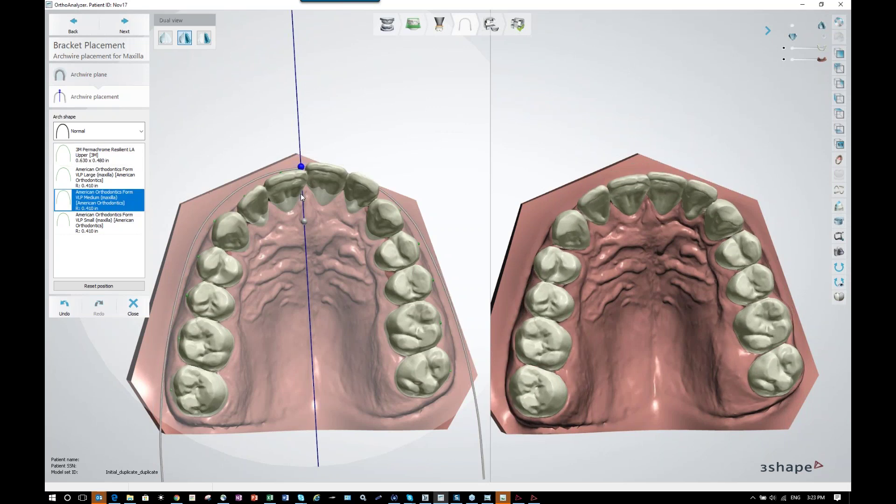
- Shift the archwire forward along the midline and back until it sits just in front of the incisors
middle_click_drag(301, 194, 298, 191)
left_click_drag(299, 163, 296, 140)
right_click_drag(648, 215, 651, 194)
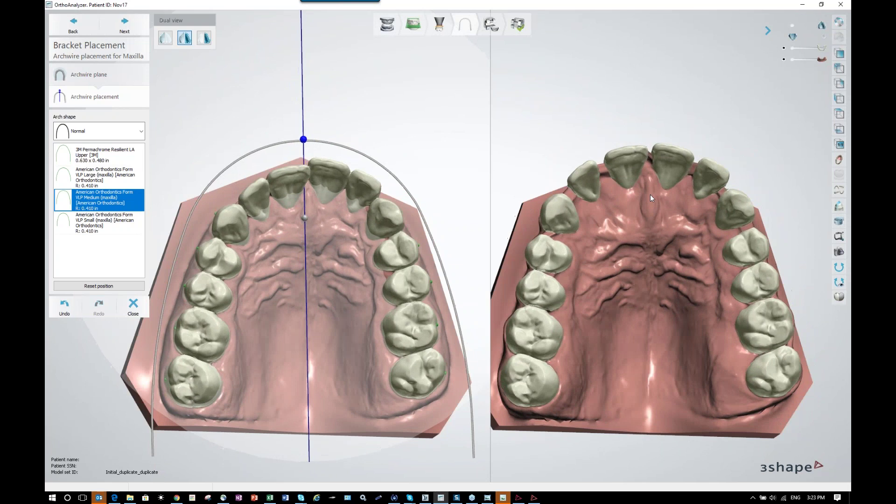
mouse_move(306, 147)
left_mouse_down()
mouse_move(307, 166)
mouse_move(305, 159)
left_mouse_up()
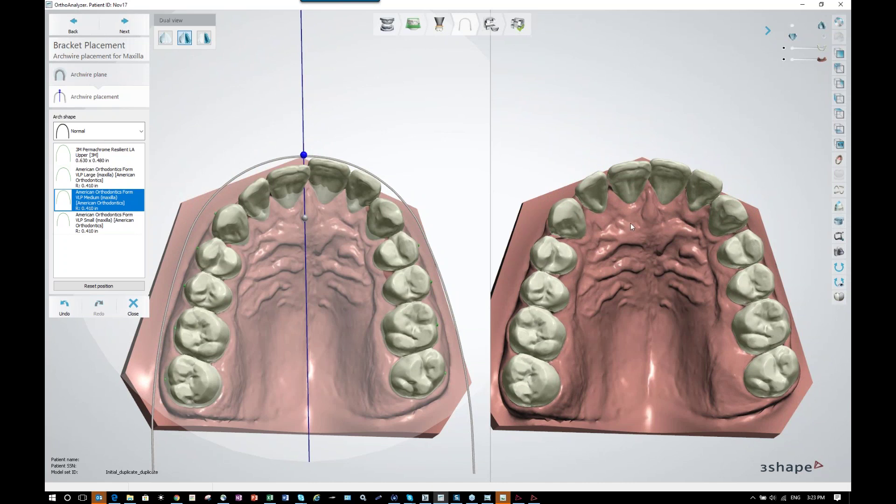
mouse_move(626, 228)
right_mouse_down()
mouse_move(637, 268)
mouse_move(632, 223)
right_mouse_up()
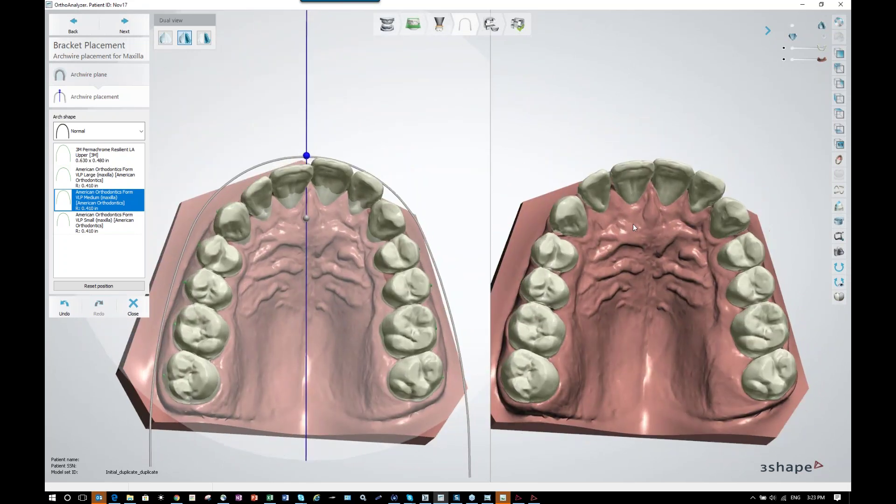
right_click_drag(197, 150, 243, 138)
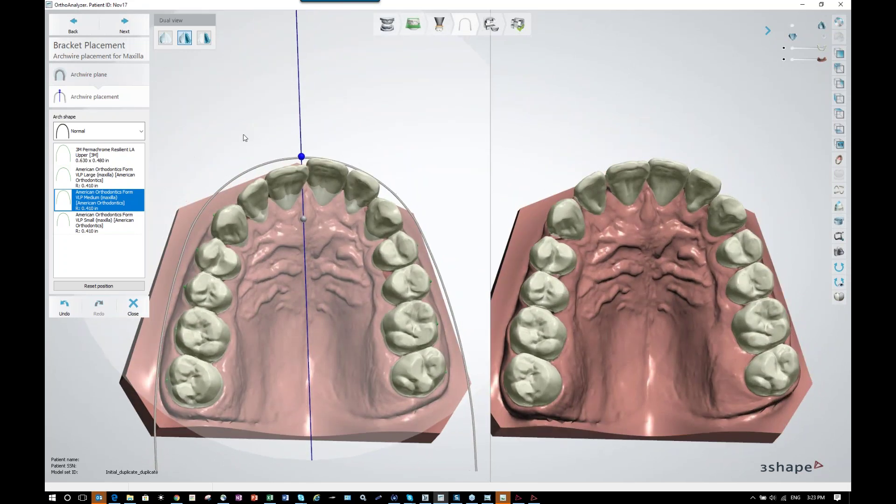
- Continue to bracket adjustment and set the bracket library for all teeth to Forestadent BioQuick LP Roth ver. 1.0
left_click(125, 26)
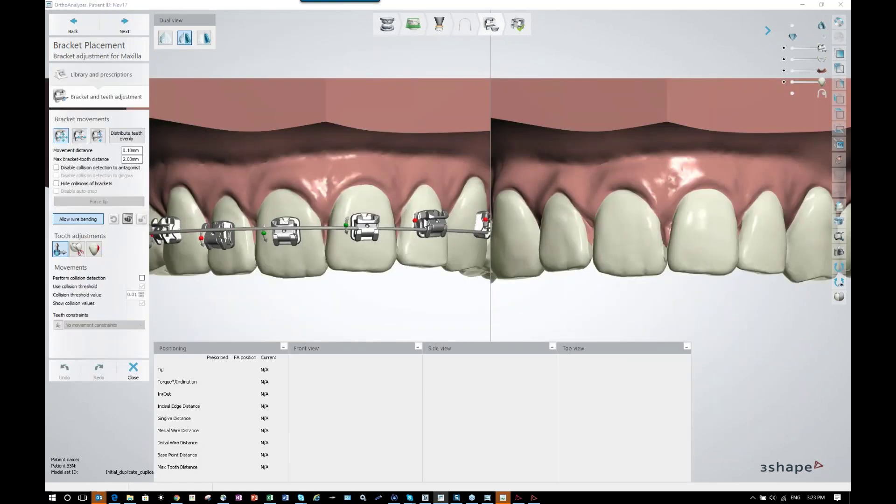
left_click(99, 76)
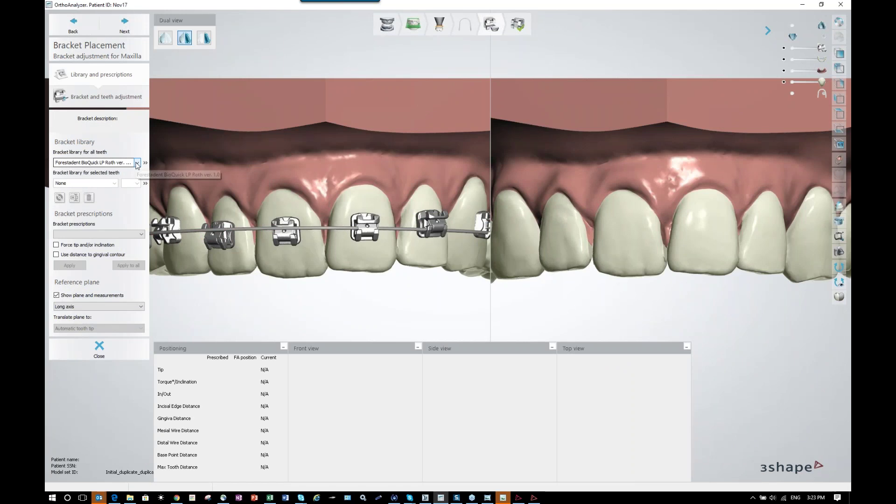
left_click(138, 164)
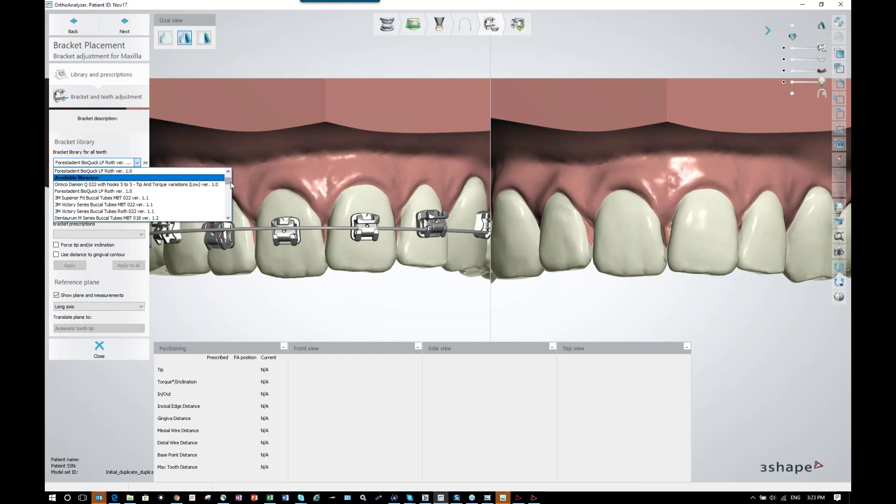
left_click_drag(228, 184, 226, 183)
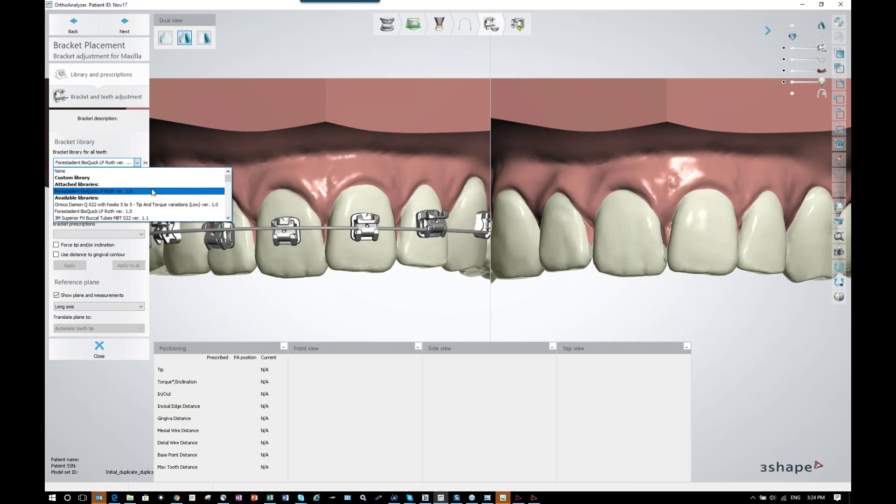
left_click(146, 213)
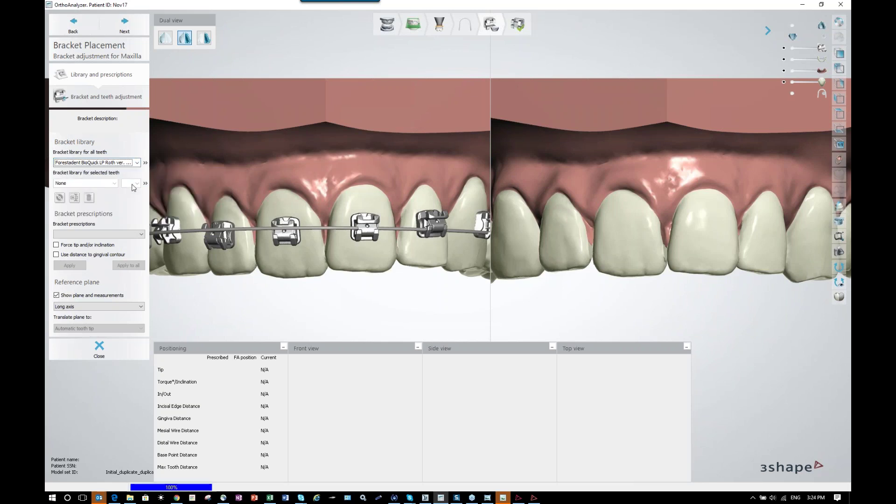
- Select tooth 11 and look through the bracket libraries that can be assigned to that single tooth
left_click(376, 198)
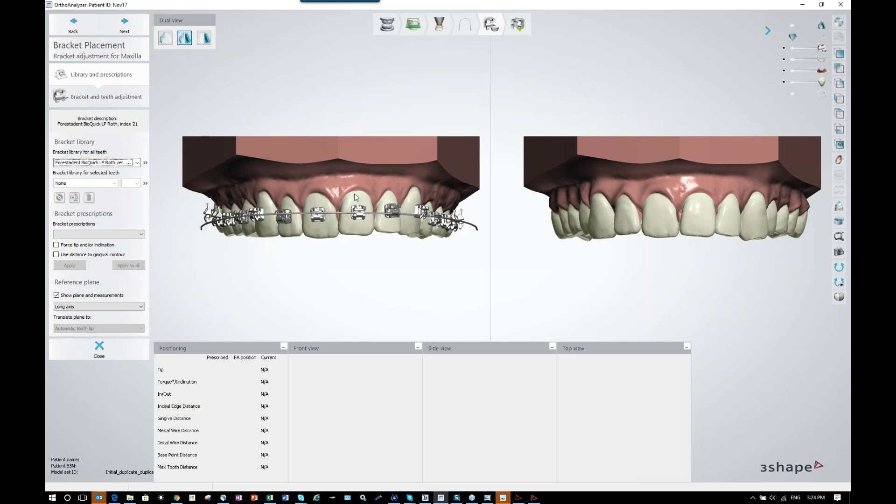
right_click_drag(273, 180, 272, 177)
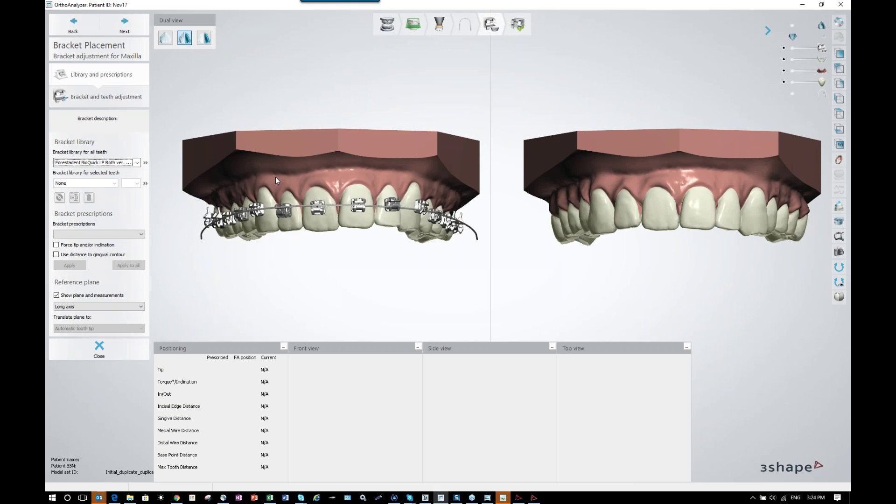
left_click(317, 215)
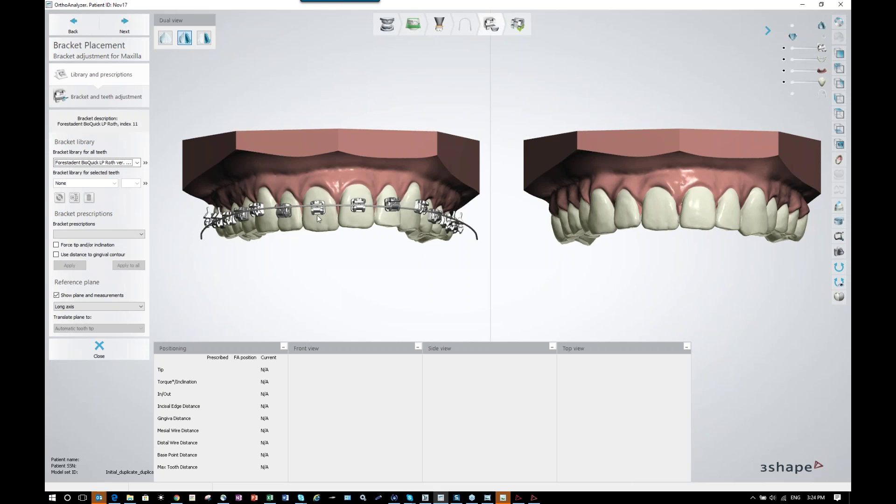
left_click(114, 183)
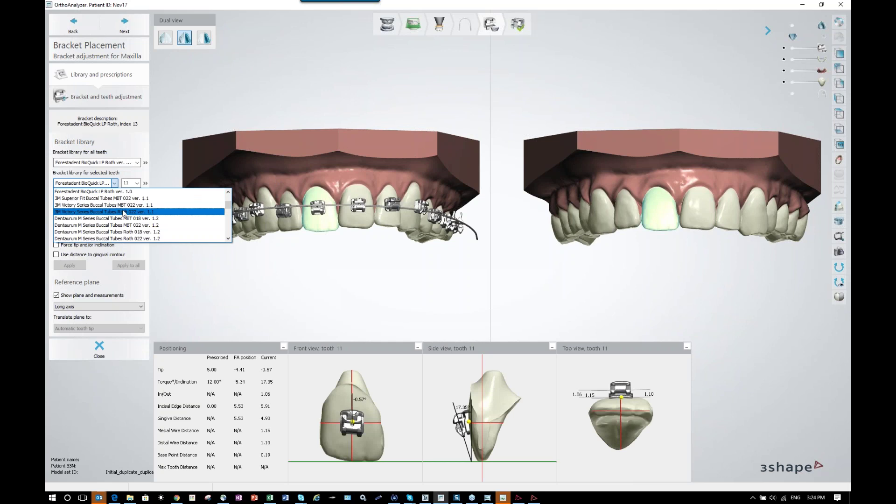
left_click(218, 270)
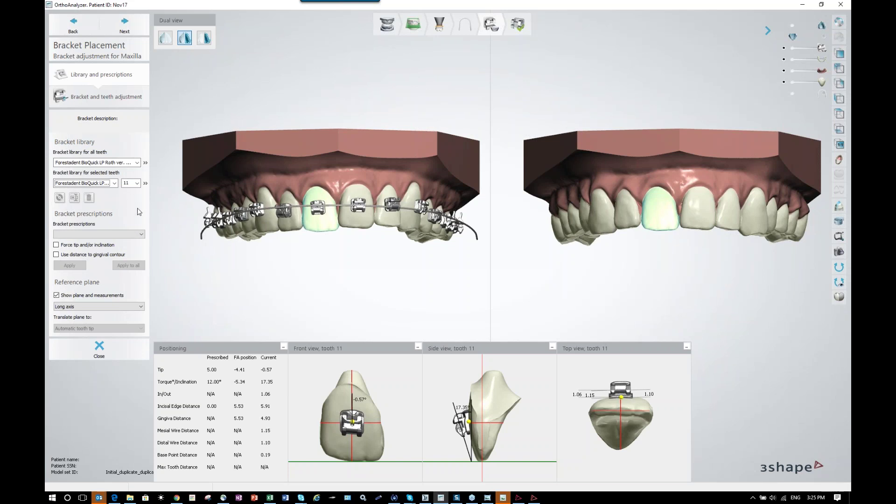
left_click(327, 218)
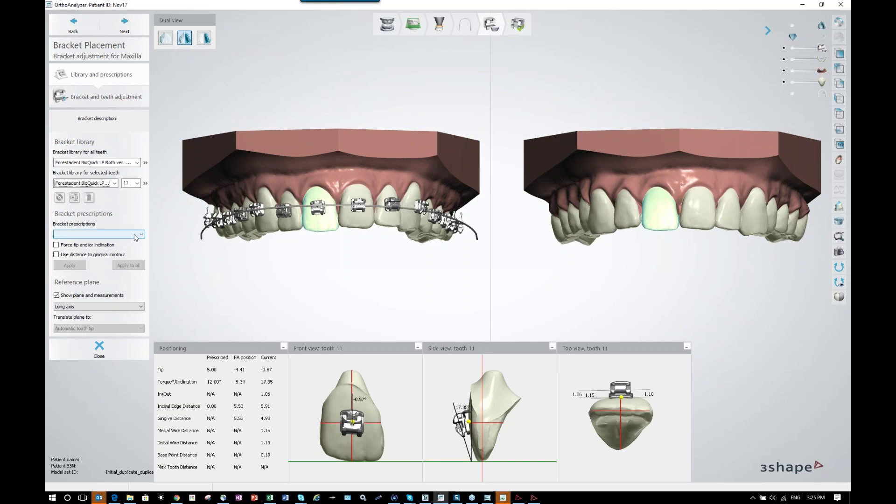
- Check which bracket prescriptions are available for tooth 11 without applying one
key("ctrl")
key("ctrl")
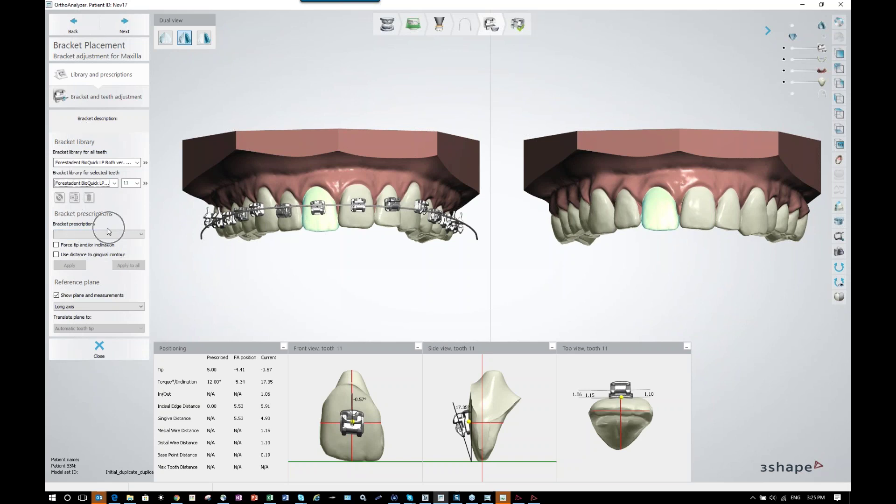
left_click(124, 234)
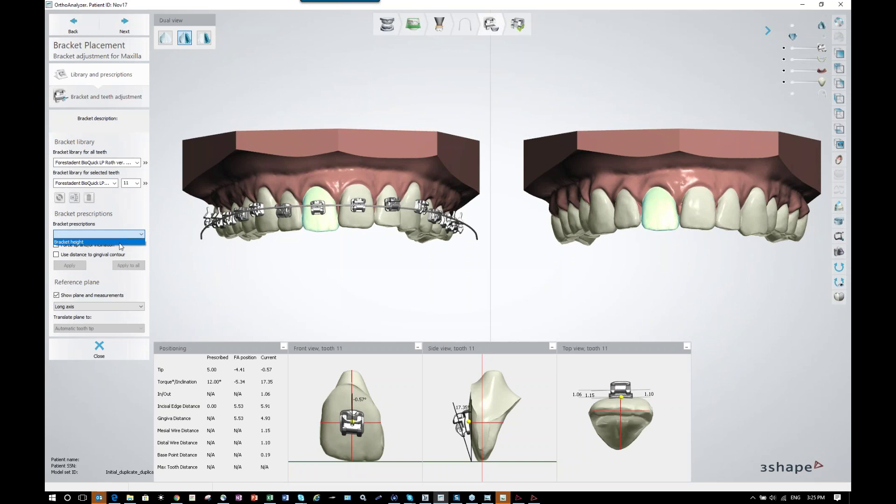
left_click(118, 217)
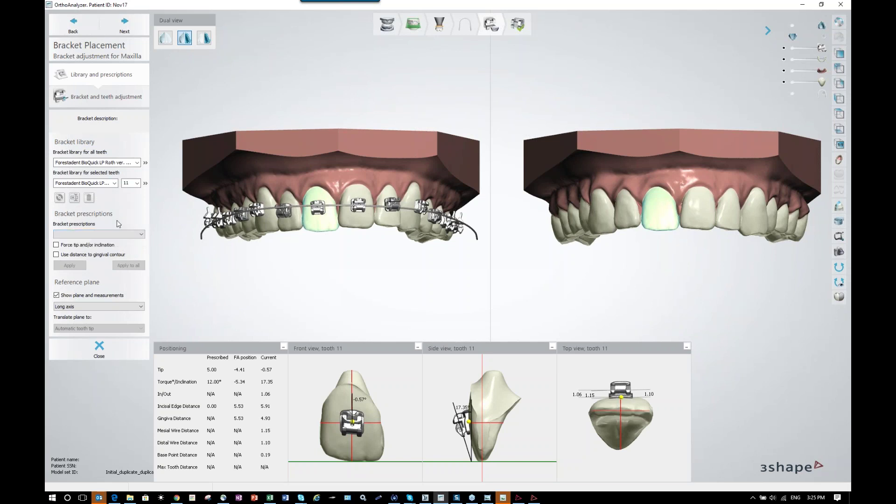
- Switch to the Orthodontics System Control Panel and open the Bracket prescriptions settings
left_click(425, 498)
left_click(377, 112)
left_click(376, 113)
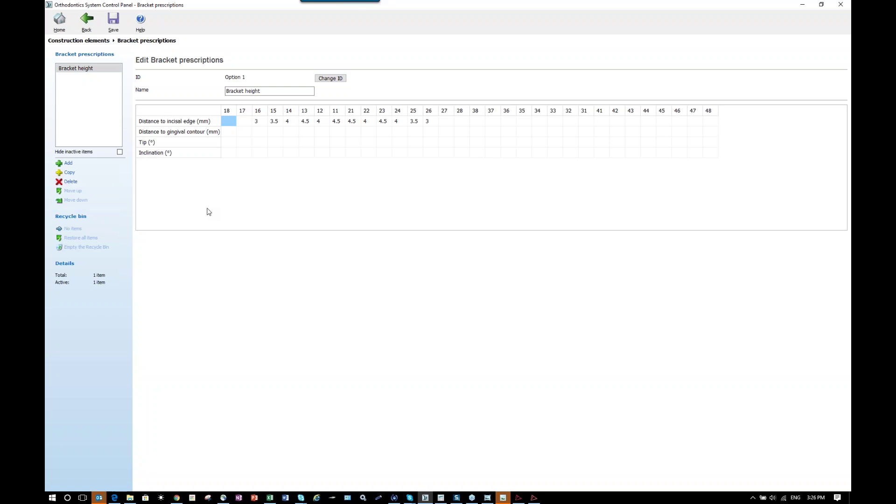
- Review the prescribed distances to the incisal edge for teeth 16 through 22 in the Bracket height prescription
left_click(263, 124)
left_click(280, 127)
left_click(294, 128)
left_click(310, 128)
left_click(326, 127)
left_click(341, 127)
left_click(359, 126)
left_click(371, 126)
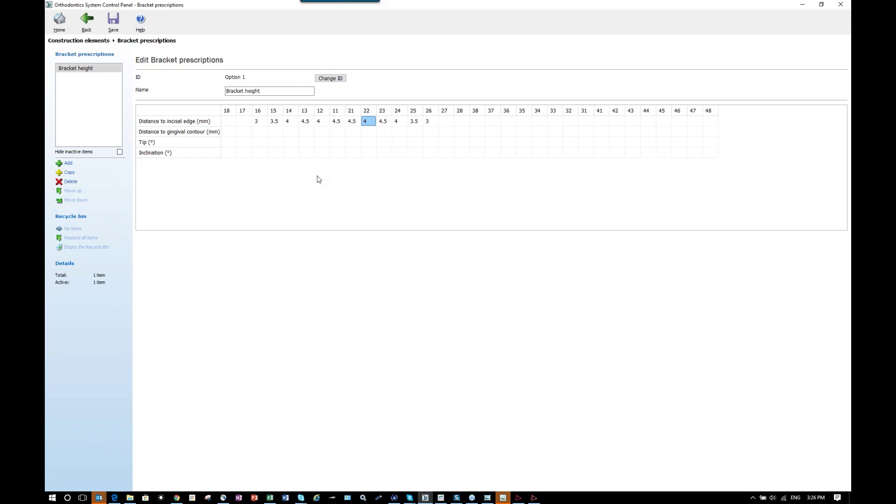
- Switch back to OrthoAnalyzer and continue to bracket and teeth adjustment for the maxilla
left_click(440, 497)
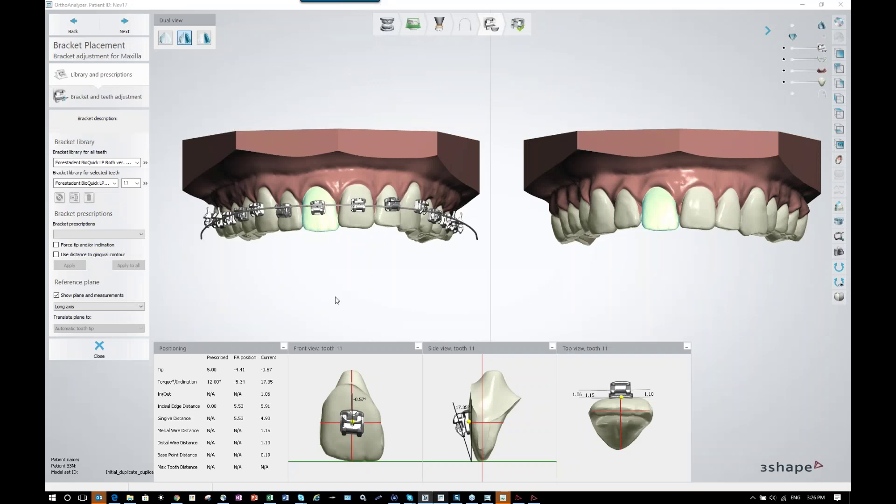
right_click_drag(335, 200, 326, 194)
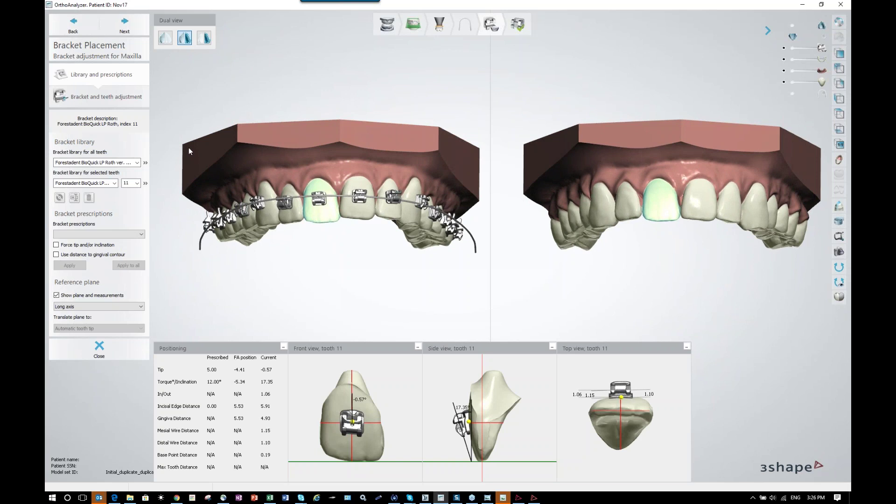
left_click(125, 37)
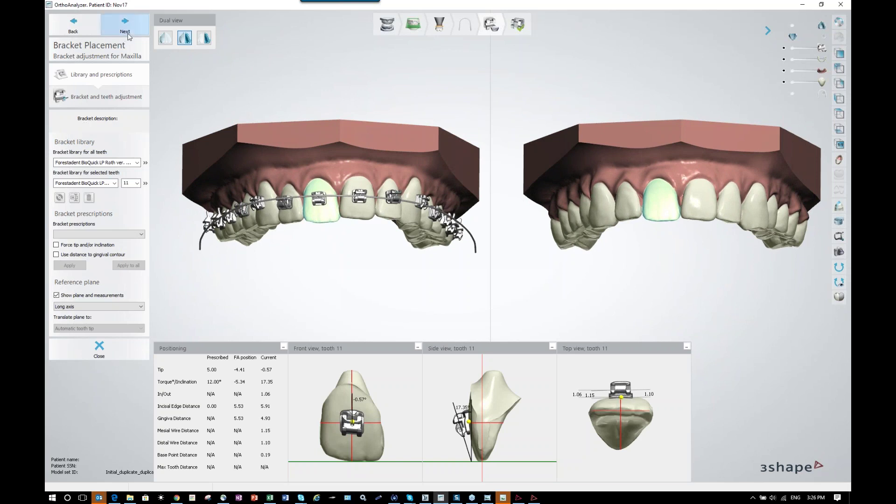
- Distribute the maxillary teeth evenly and enable collision detection with a 0.01 threshold and collision values shown, keeping the teeth opaque
right_click_drag(292, 218, 299, 184)
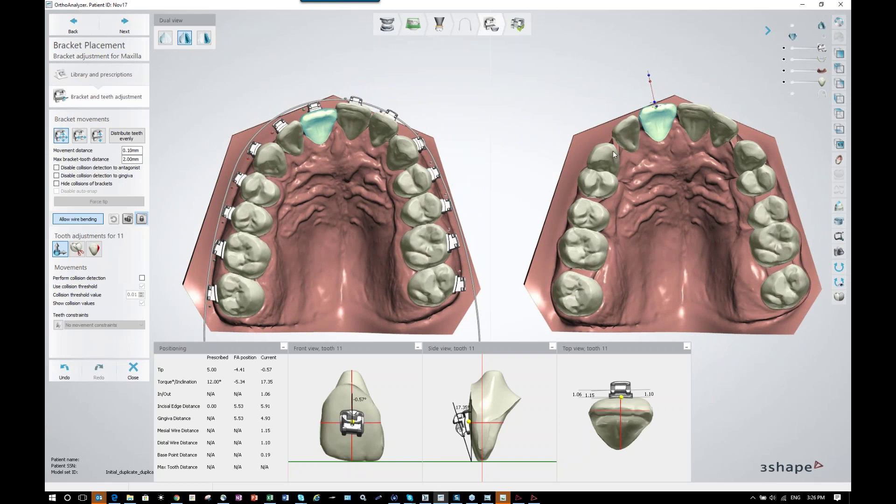
left_click(124, 140)
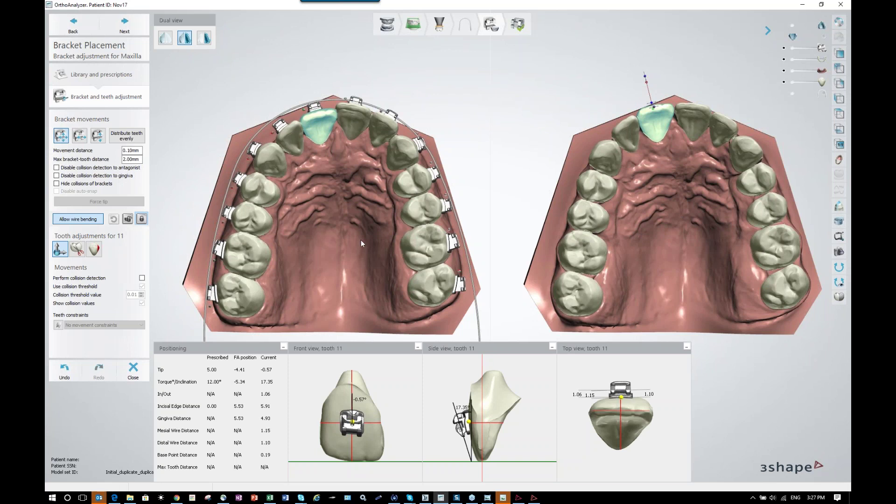
right_click_drag(360, 245, 249, 233)
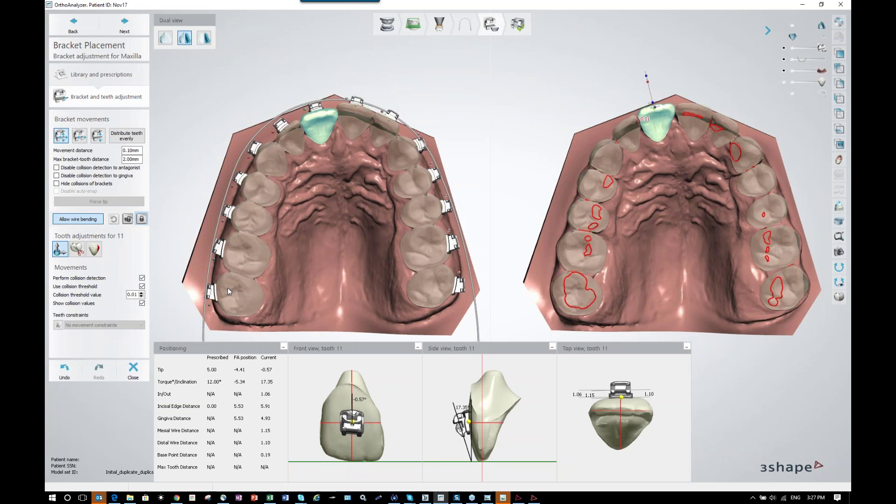
left_click_drag(821, 59, 802, 60)
left_click(824, 59)
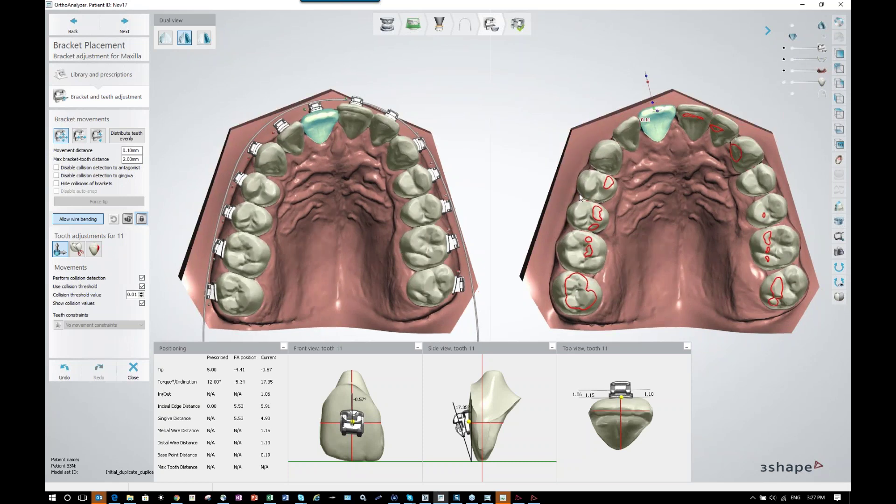
- Examine the marked collision between teeth 11 and 12 up close from the occlusal side
scroll(618, 220, "up", 2)
middle_click_drag(654, 149, 637, 206)
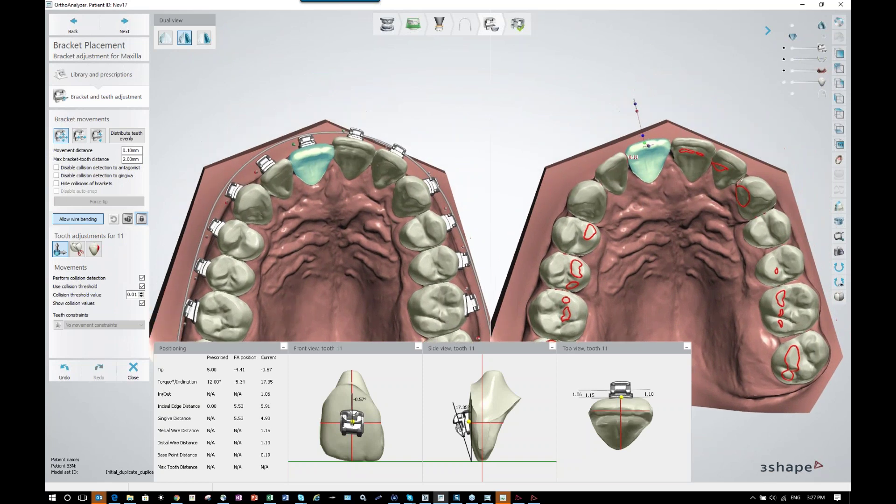
scroll(646, 188, "up", 2)
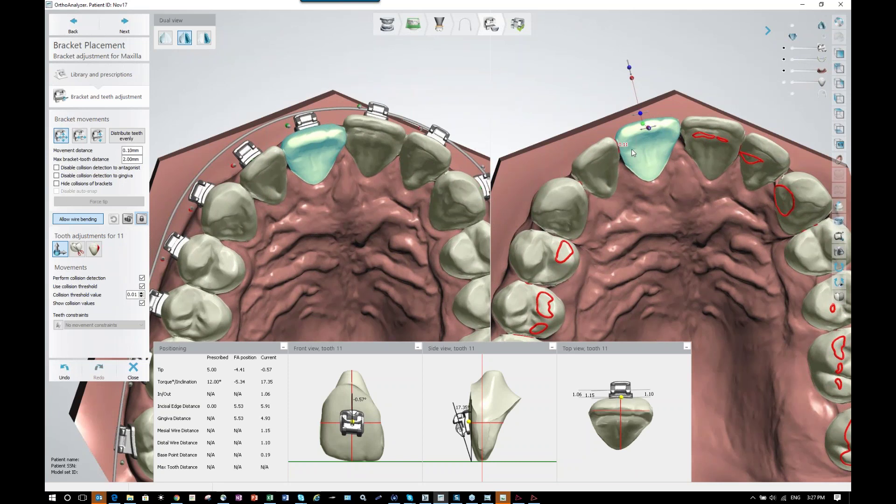
scroll(636, 155, "up", 5)
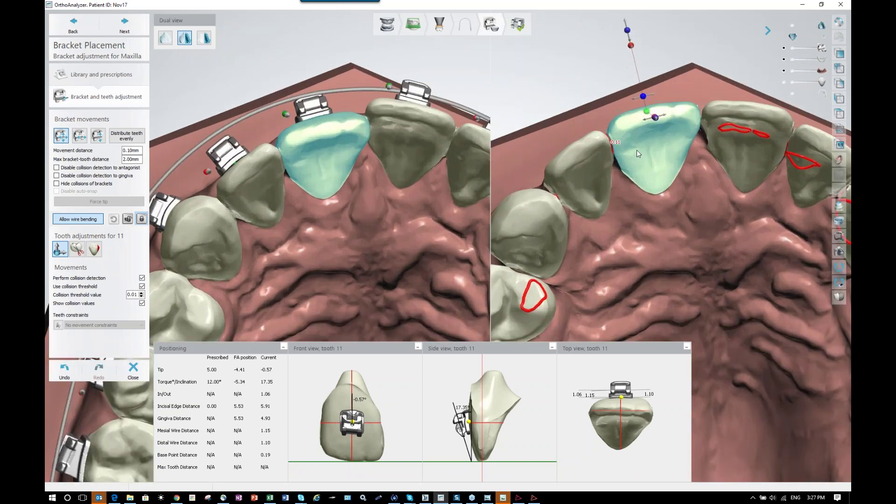
scroll(649, 165, "up", 4)
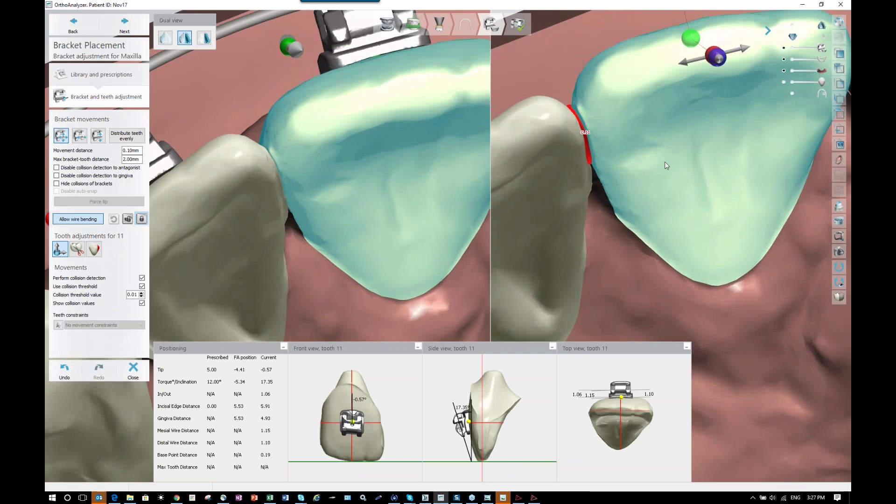
- Open the stripping adjustments for tooth 11 and focus on its contact with tooth 12
left_click(94, 251)
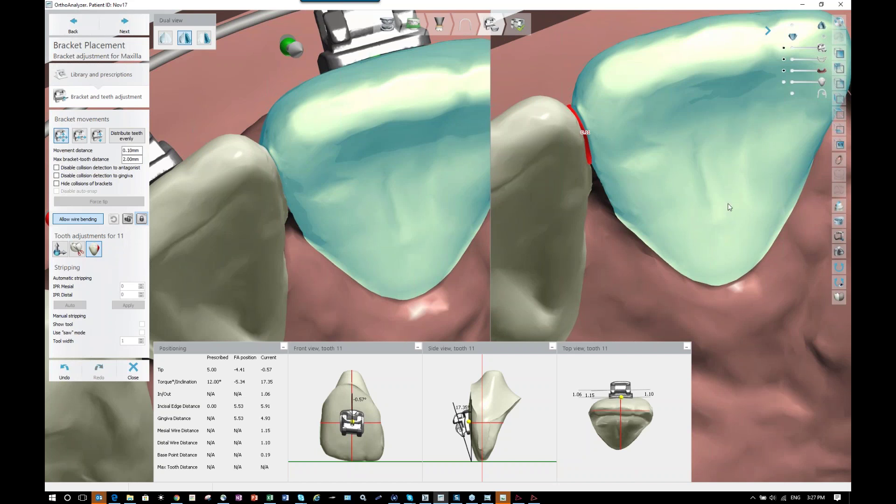
scroll(729, 208, "down", 2)
scroll(726, 202, "down", 2)
middle_click_drag(726, 202, 707, 194)
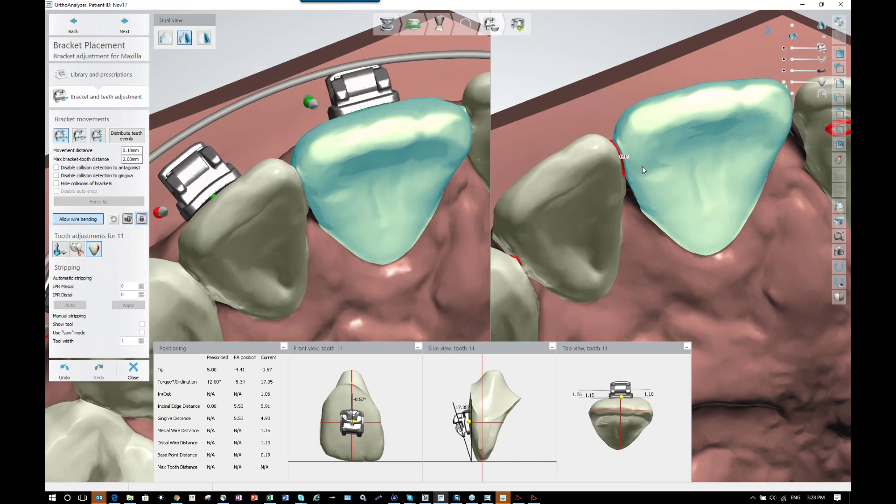
right_click_drag(650, 167, 651, 168)
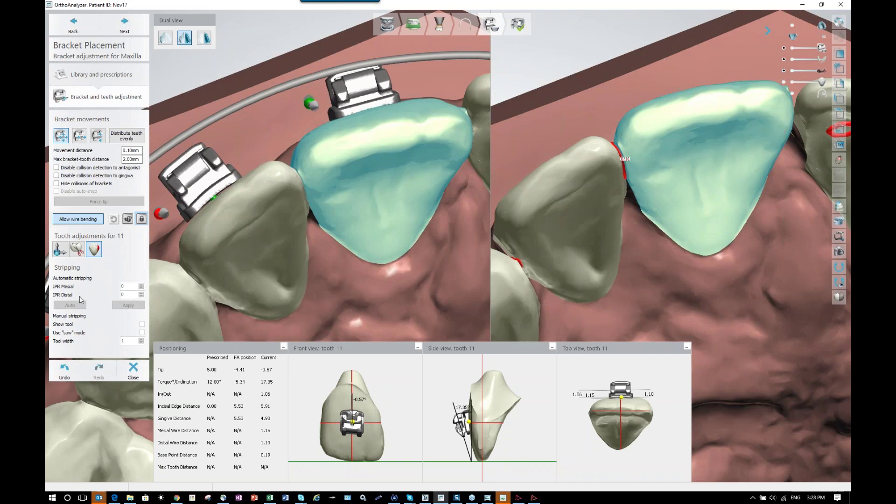
- Validate all bracket positions and unvalidate them again to unlock the stripping settings for tooth 11
left_click(65, 251)
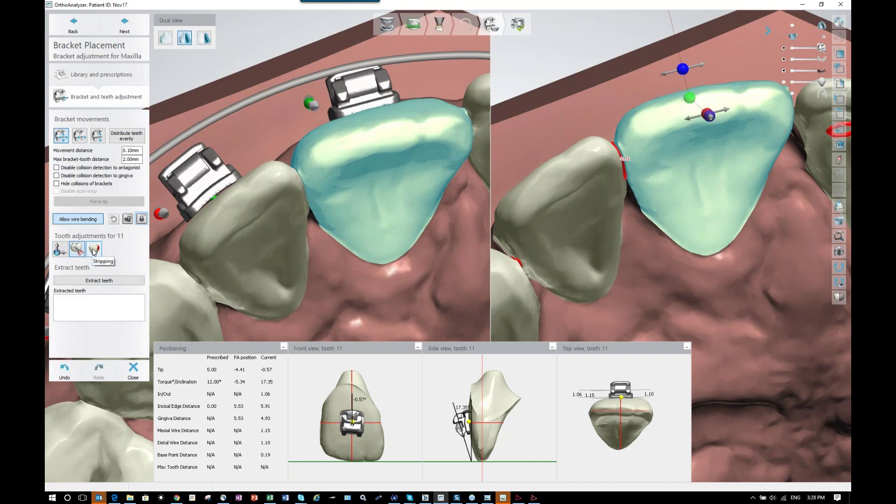
left_click(128, 219)
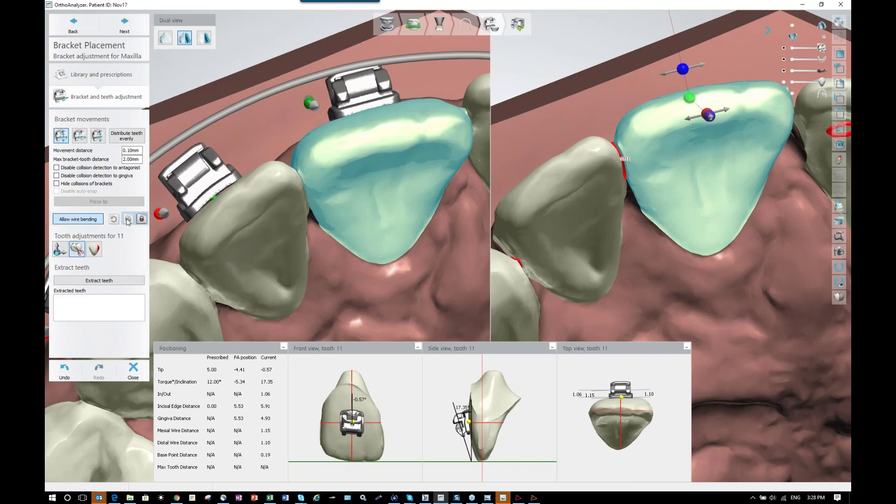
left_click(95, 255)
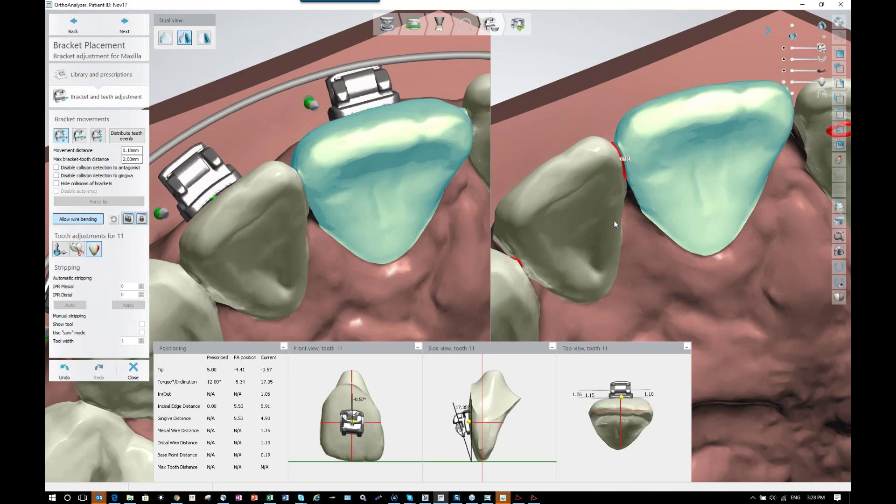
right_click_drag(633, 253, 636, 256)
scroll(636, 255, "down", 5)
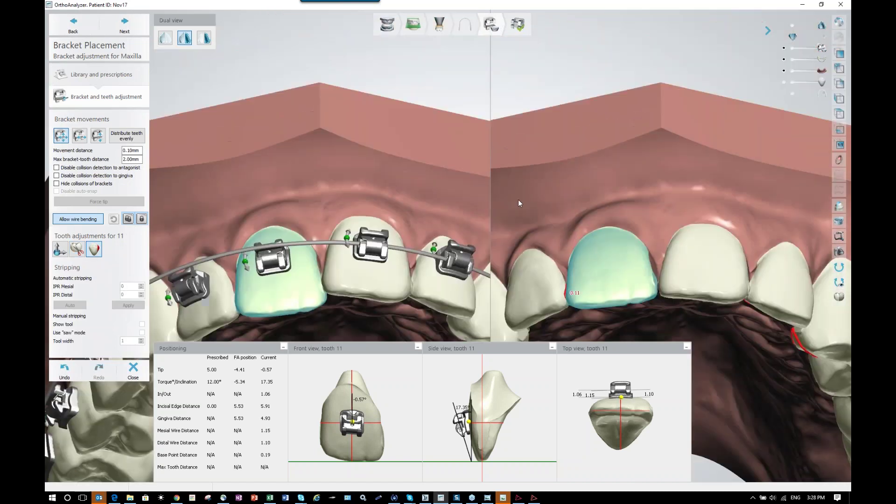
scroll(520, 202, "up", 2)
middle_click_drag(533, 159, 548, 139)
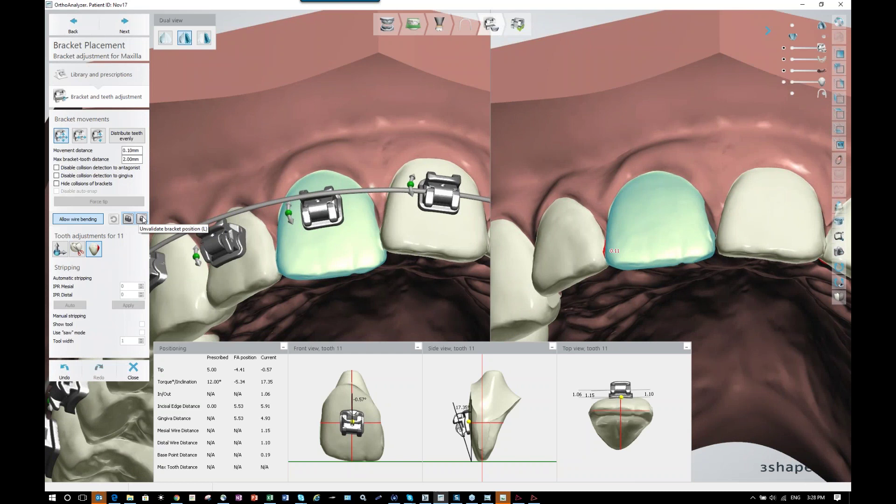
left_click(129, 220)
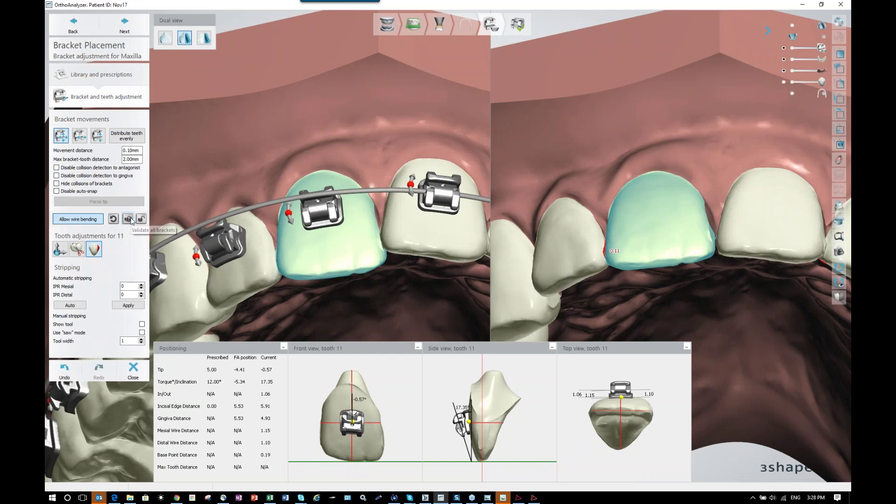
- Apply automatic stripping to tooth 11 with a distal IPR of 0.11
right_click_drag(408, 244, 404, 223)
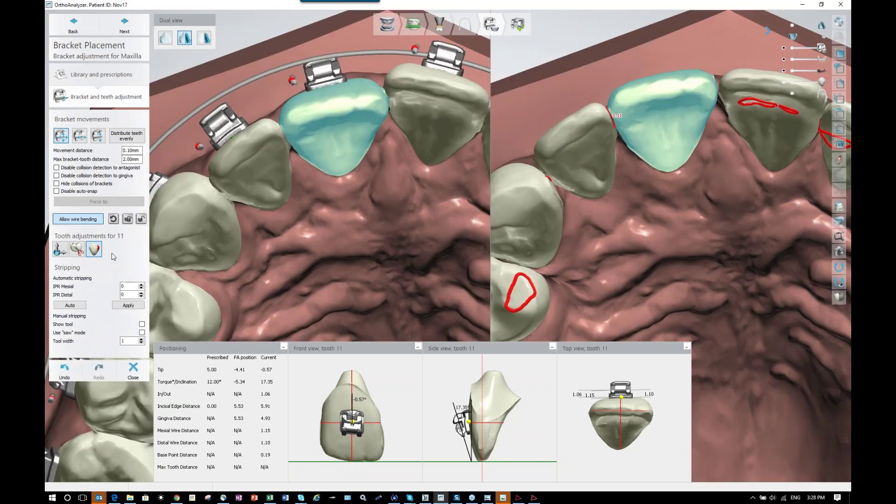
left_click(129, 295)
type(".11")
left_click(117, 306)
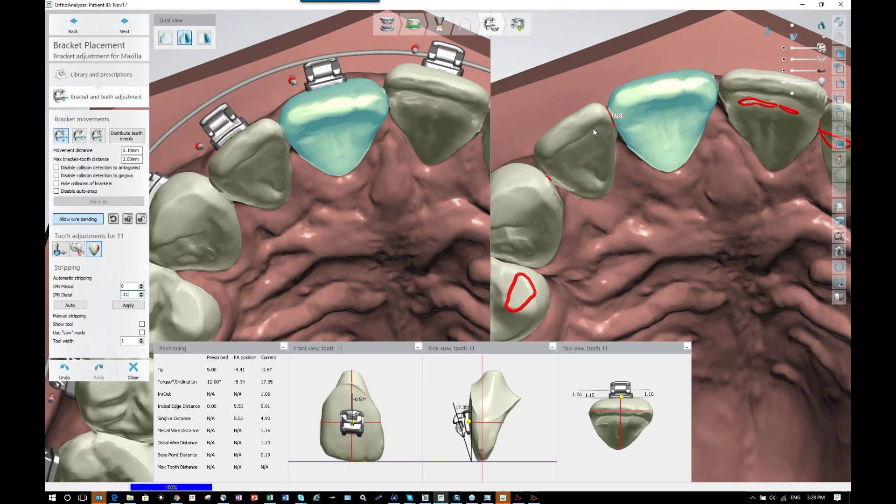
left_click(130, 306)
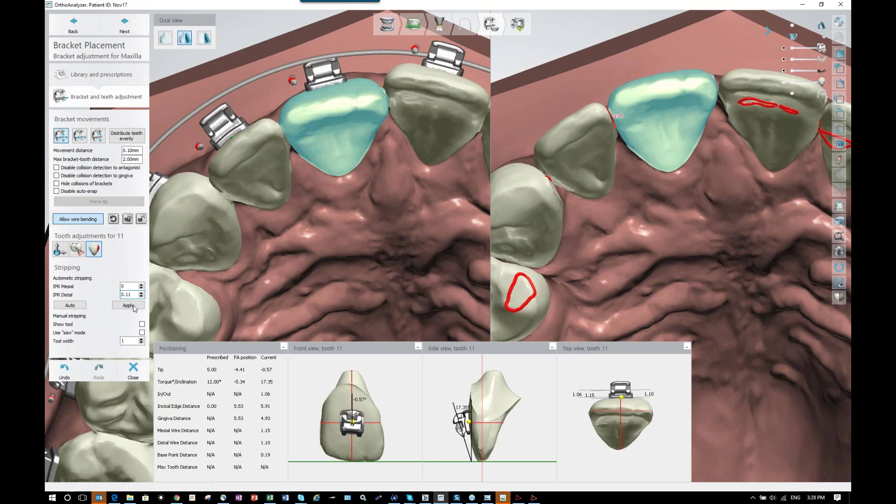
- Inspect the stripped distal contact of tooth 11 and the remaining collisions across the maxillary arch
scroll(630, 167, "up", 2)
scroll(628, 177, "up", 2)
scroll(631, 159, "down", 4)
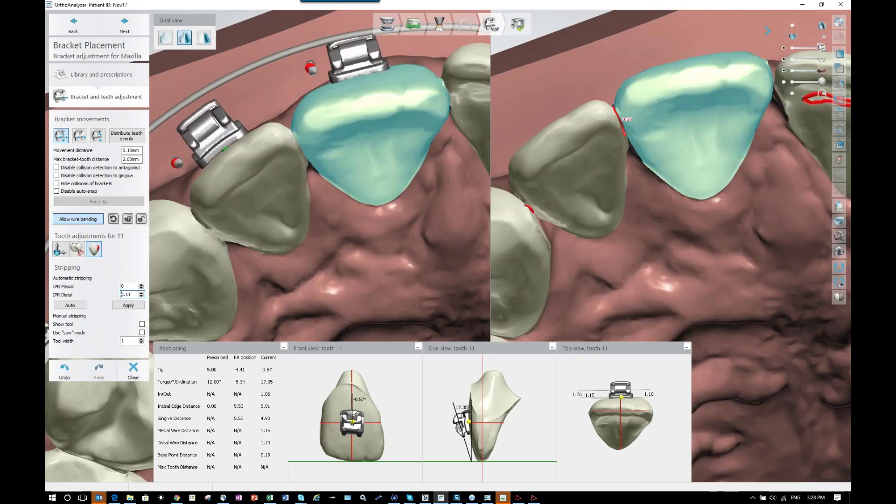
scroll(628, 156, "down", 4)
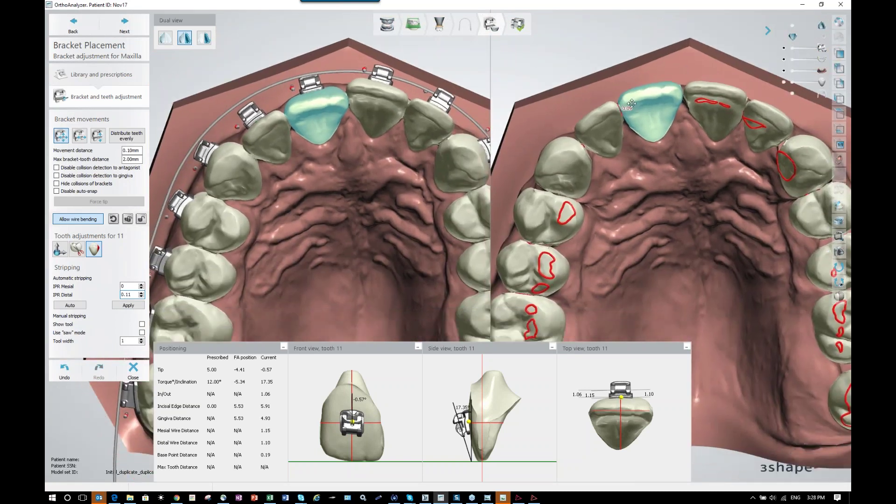
middle_click_drag(631, 103, 644, 77)
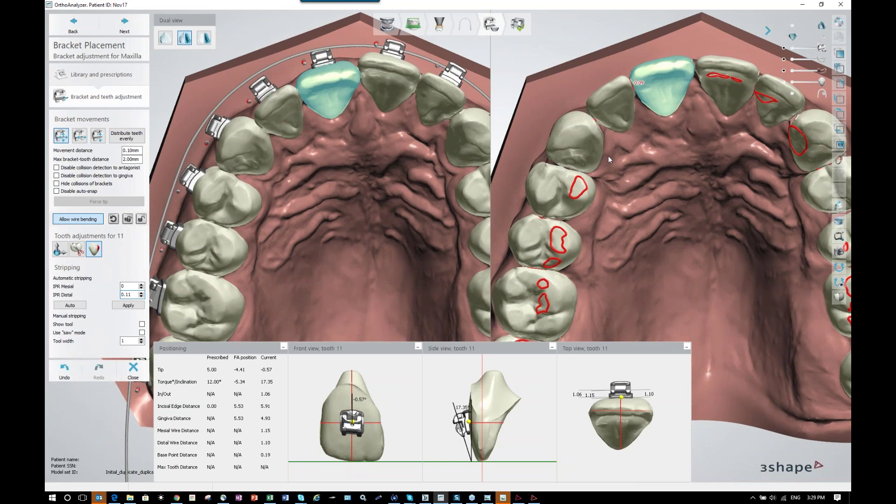
scroll(609, 157, "down", 3)
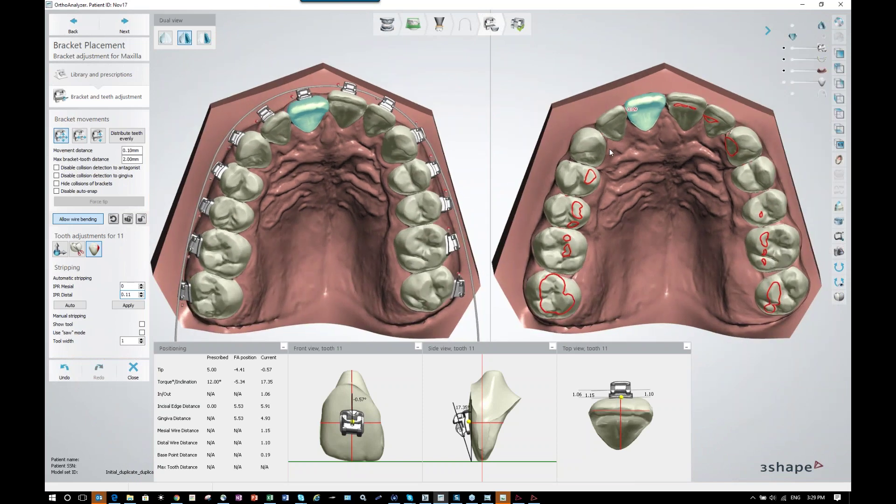
scroll(610, 150, "down", 1)
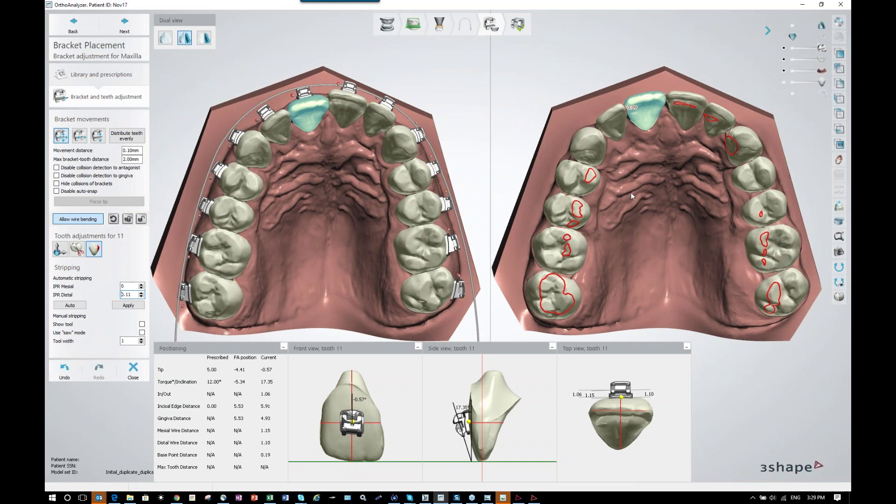
- Reposition the bracket on tooth 11 freehand, ending at an incisal edge distance of about 6.2 mm, and check the arch from the occlusal side
right_click_drag(636, 212, 655, 218)
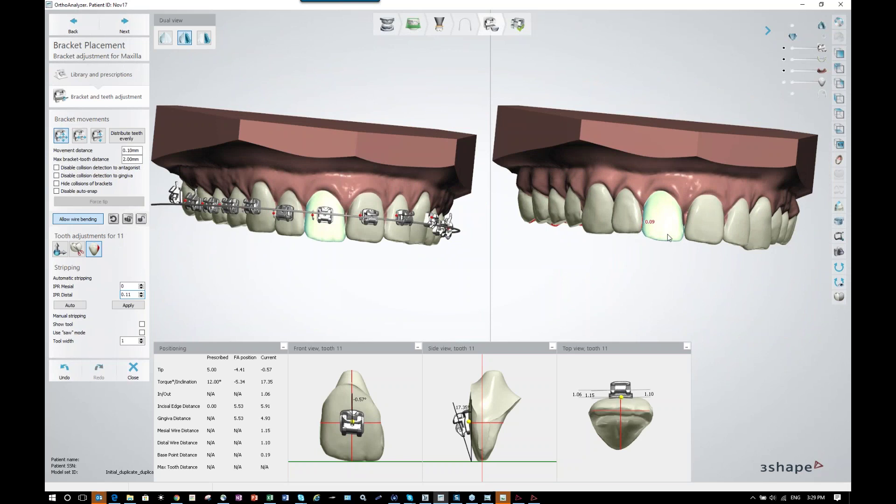
left_click(79, 136)
left_click_drag(326, 219, 330, 224)
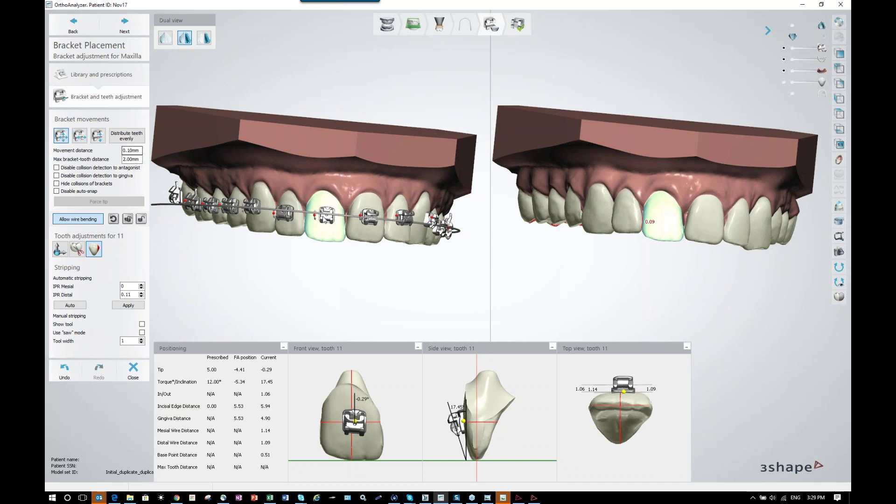
left_click_drag(326, 222, 327, 223)
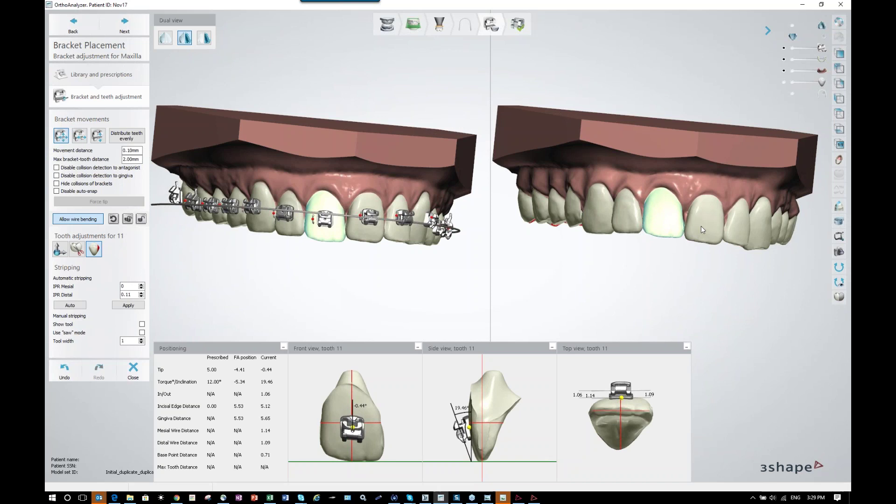
right_click_drag(715, 170, 737, 222)
left_click_drag(320, 212, 319, 204)
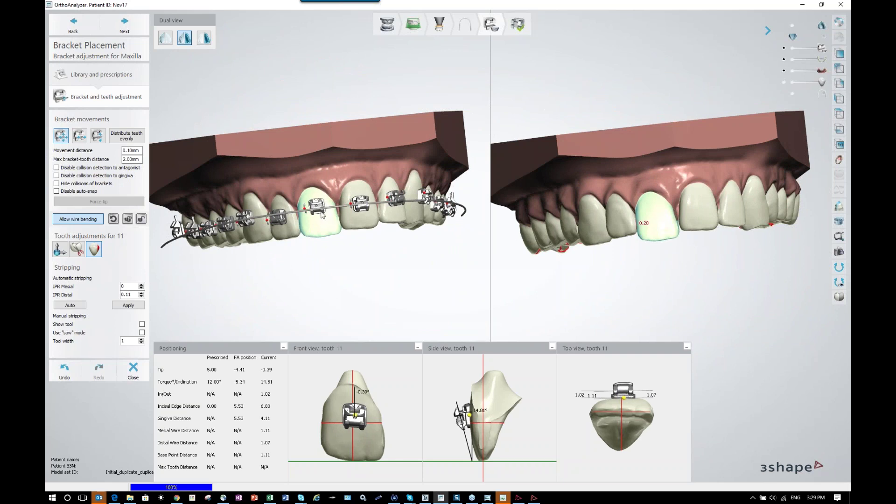
right_click_drag(322, 212, 332, 205)
left_click_drag(332, 204, 332, 207)
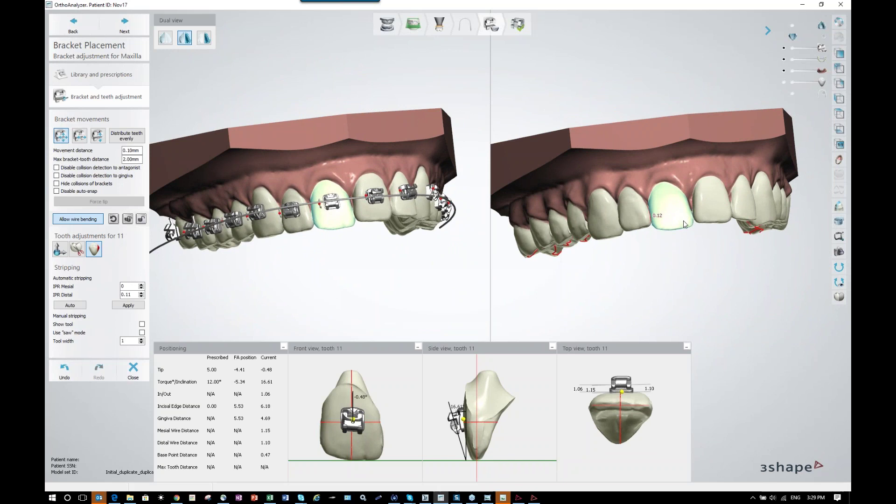
right_click_drag(658, 199, 646, 155)
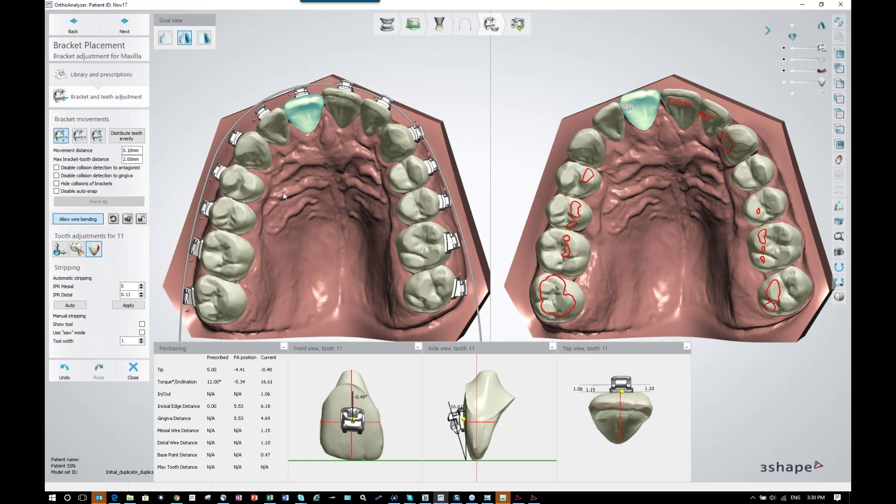
- Disable wire bending, inspect the bracket on tooth 11 from the front and occlusal sides, and allow wire bending again
right_click_drag(287, 202, 287, 200)
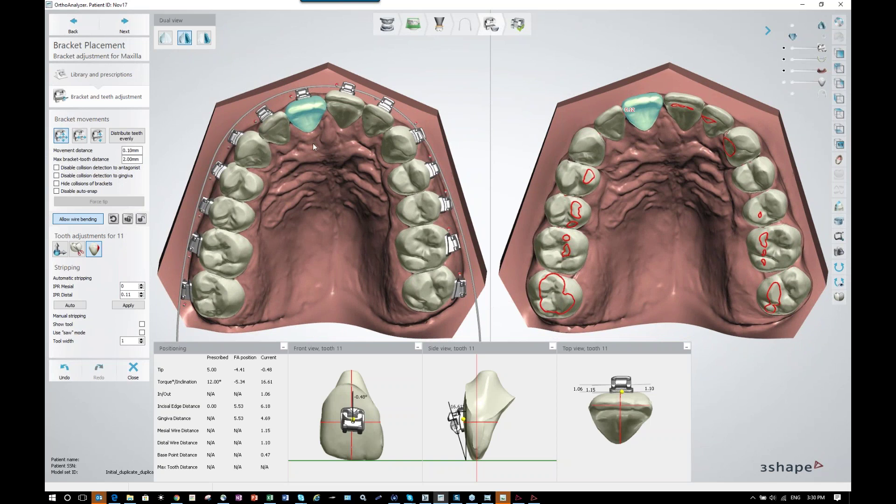
middle_click_drag(313, 145, 327, 159)
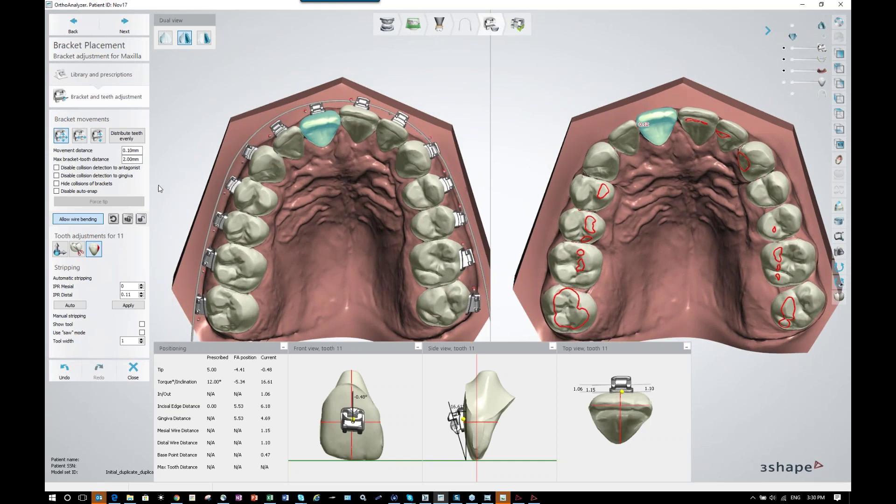
left_click(89, 219)
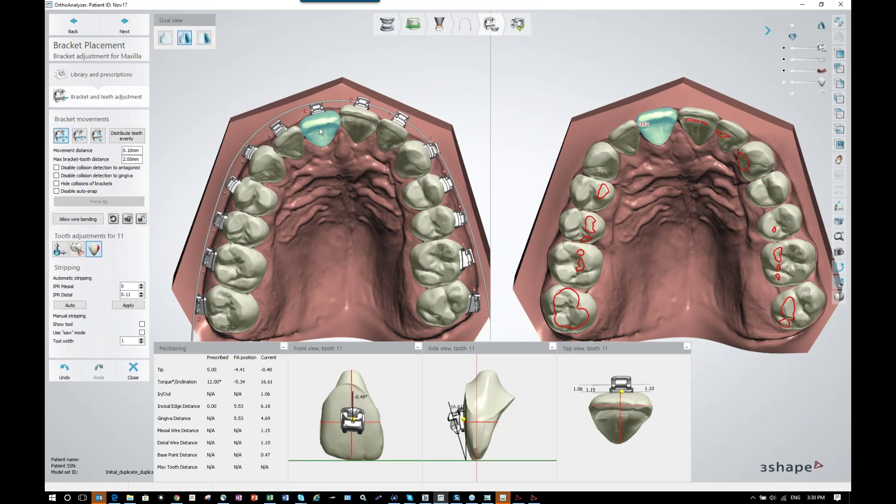
right_click_drag(329, 153, 330, 165)
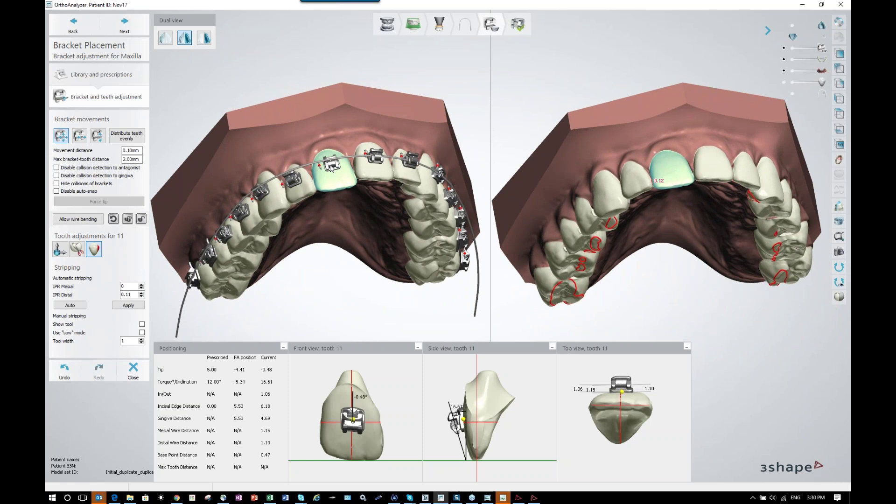
right_click_drag(331, 156, 325, 136)
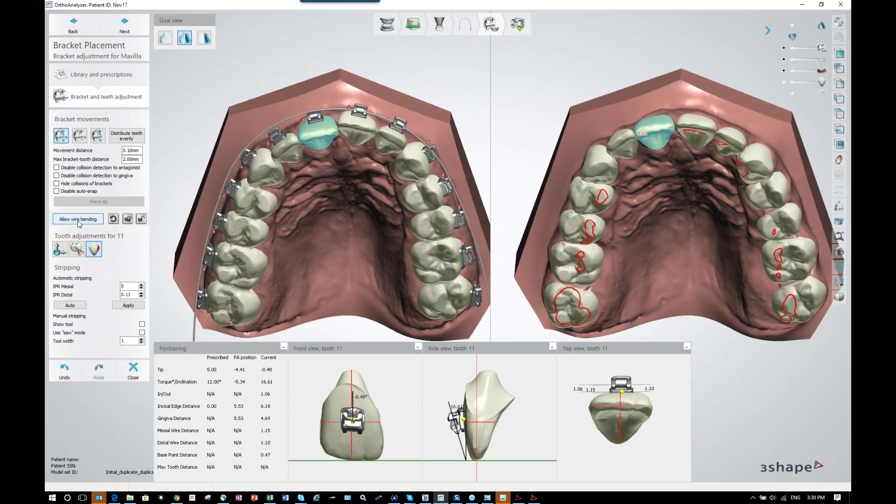
left_click(78, 222)
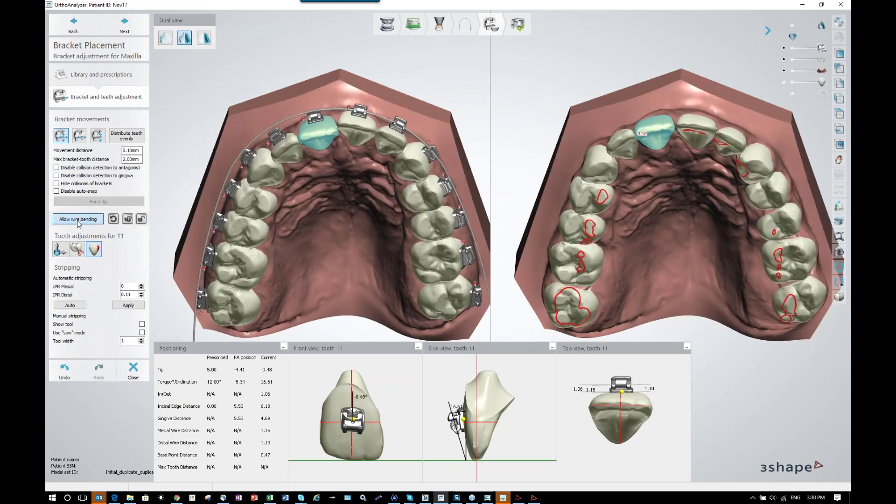
- Lock the bracket on tooth 12 and move the tooth about 0.5 mm along its labial-lingual axis with wire bending allowed
left_click(626, 139)
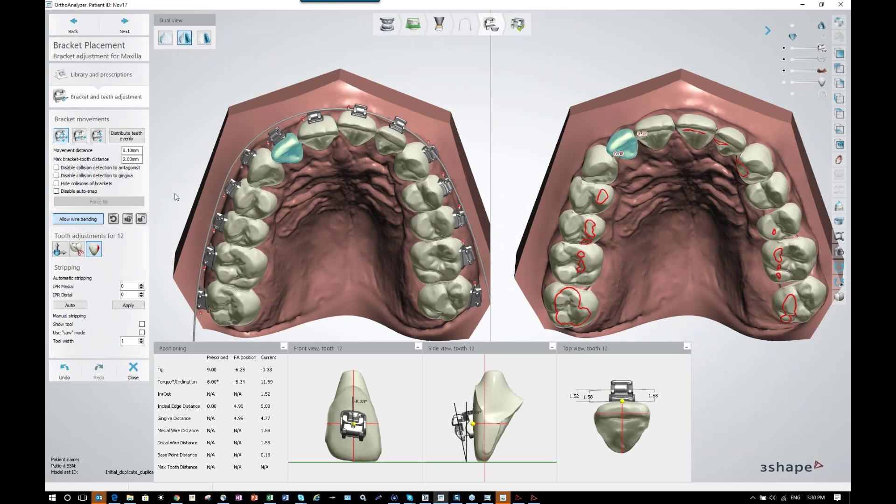
left_click(59, 250)
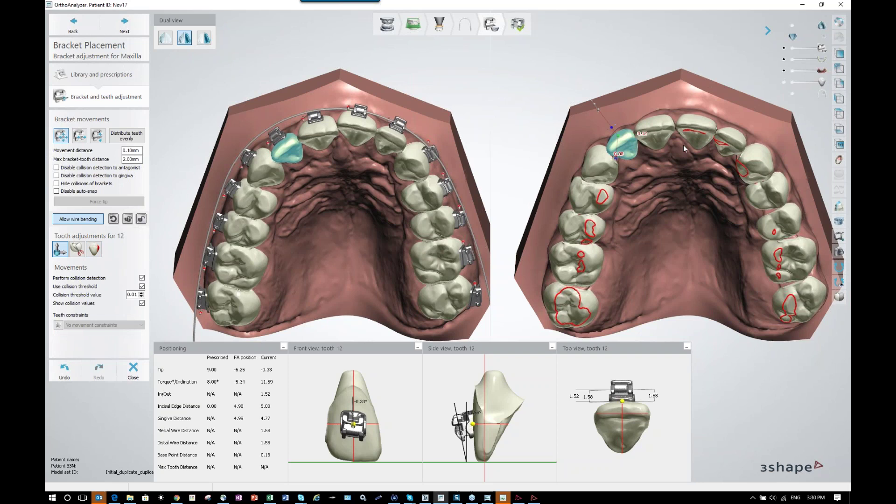
left_click(142, 219)
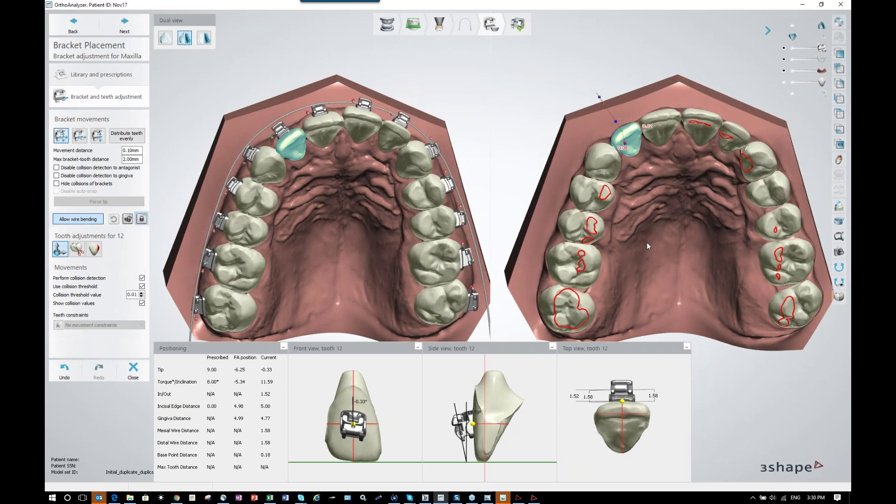
scroll(664, 197, "up", 2)
scroll(625, 131, "up", 3)
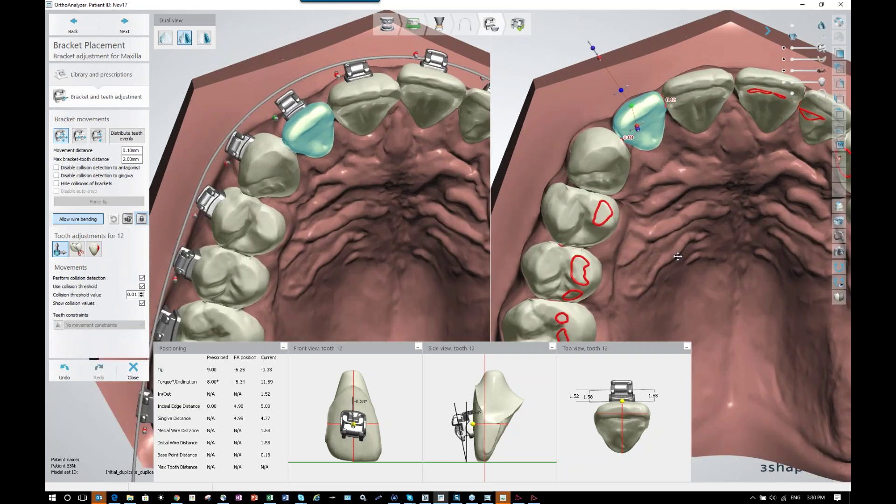
left_click_drag(601, 85, 604, 83)
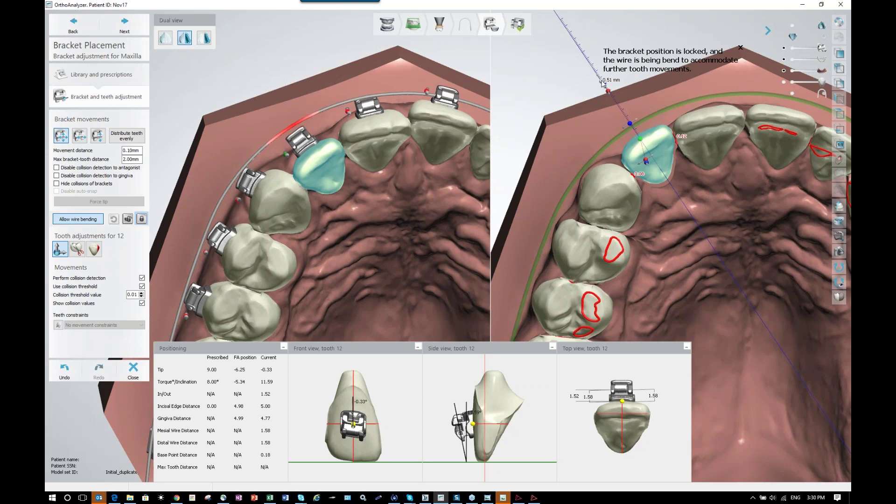
left_click_drag(603, 82, 602, 81)
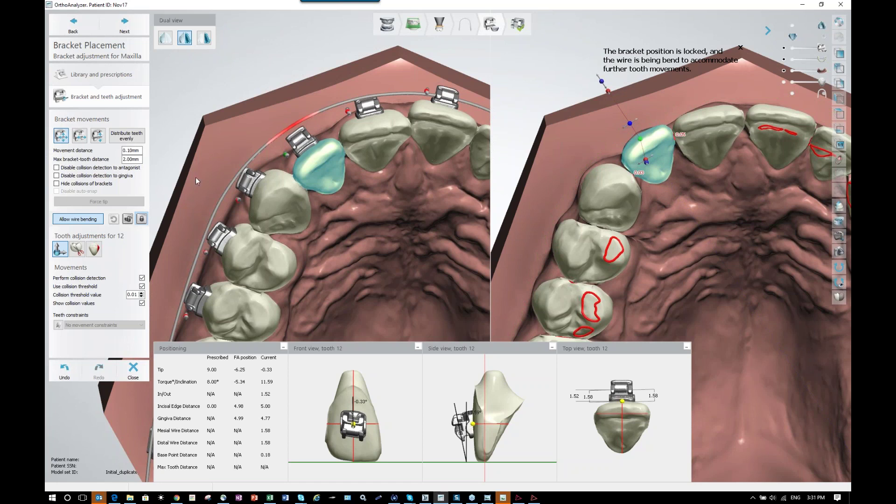
middle_click_drag(331, 138, 305, 122)
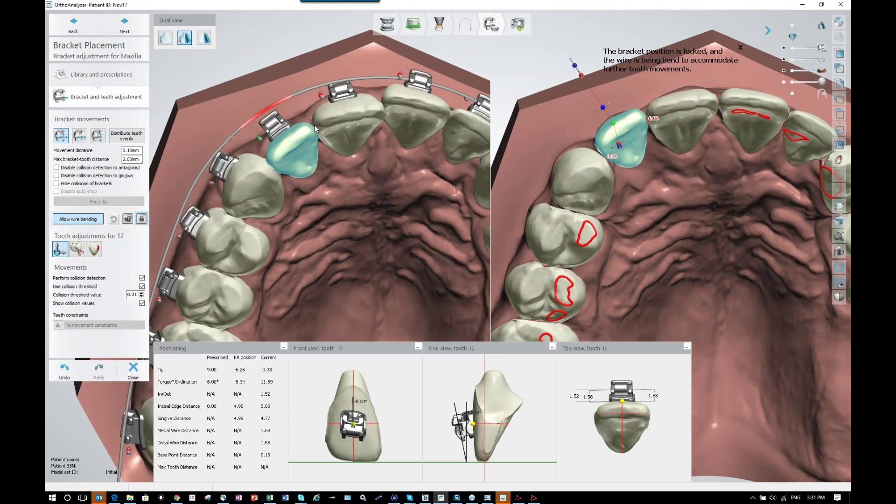
scroll(322, 140, "down", 1)
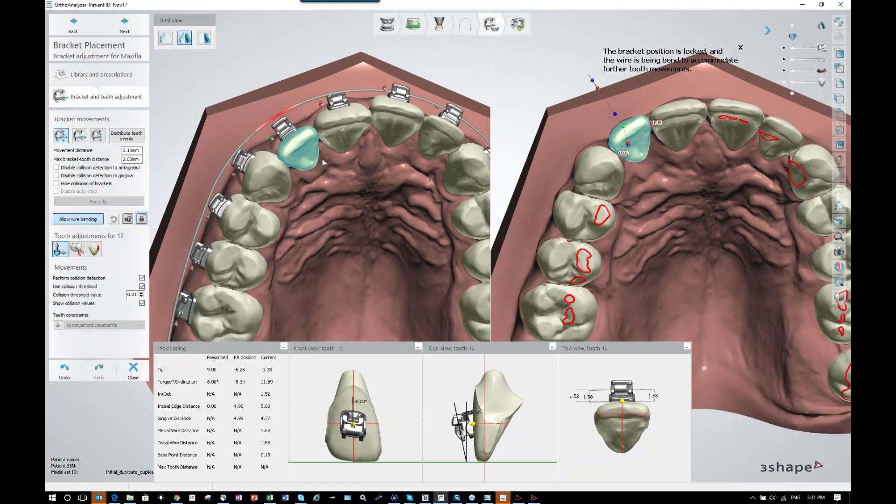
- Disable wire bending and auto-snap for tooth 12 and move its bracket off the tooth surface to an In/Out of about 1.73
left_click(87, 219)
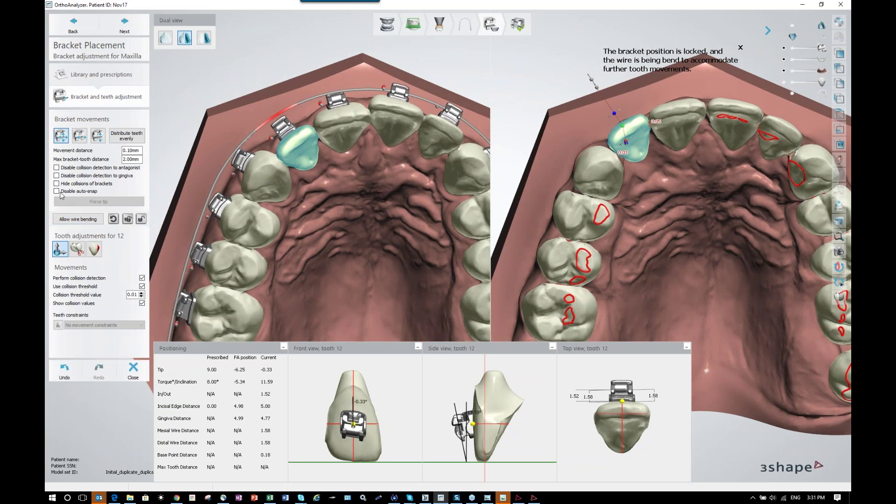
left_click(56, 191)
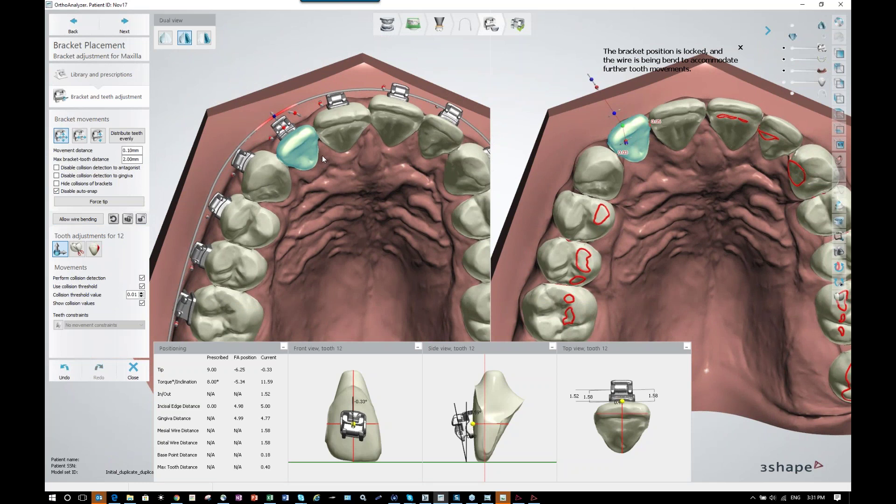
scroll(321, 170, "up", 5)
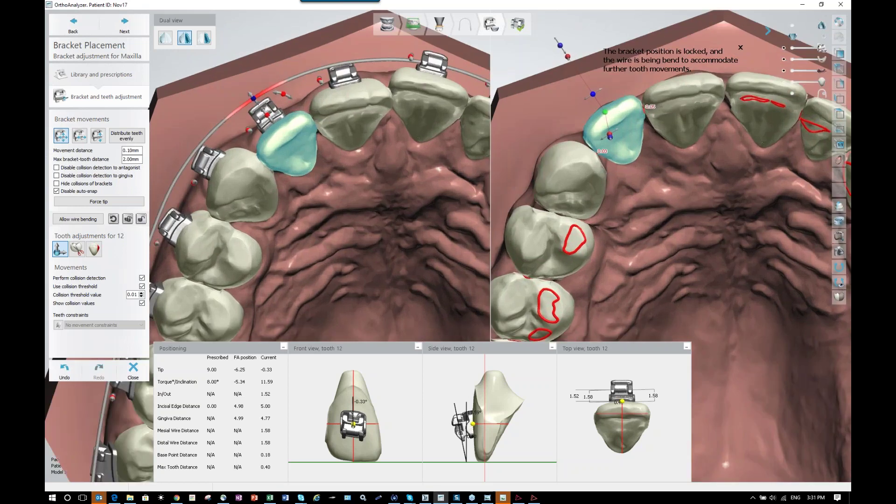
left_click_drag(265, 121, 263, 119)
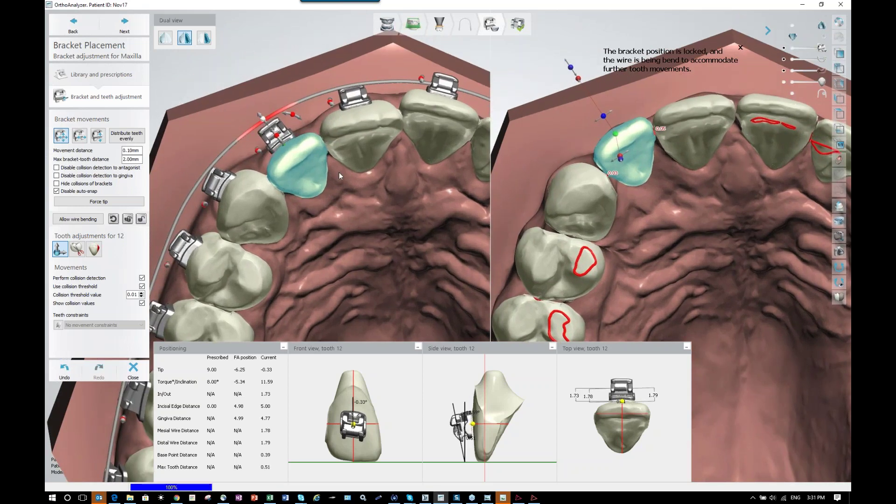
scroll(339, 172, "up", 3)
scroll(340, 167, "up", 2)
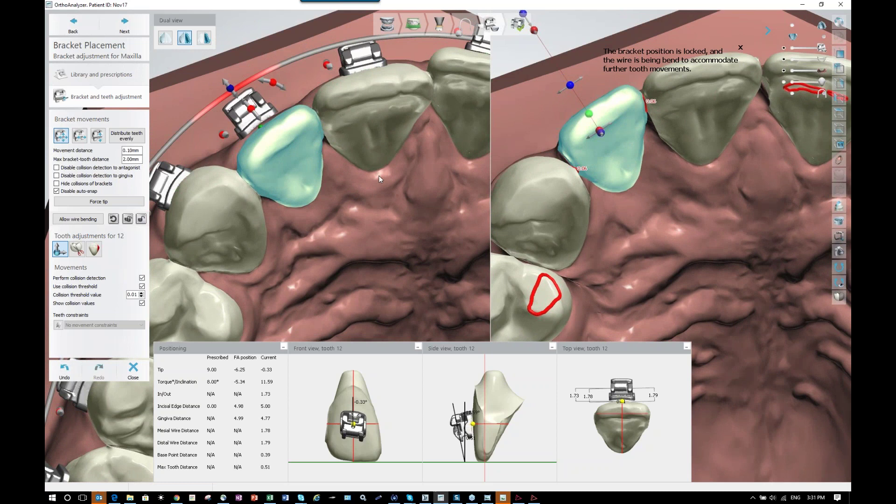
mouse_move(370, 165)
right_mouse_down()
mouse_move(387, 145)
mouse_move(366, 158)
right_mouse_up()
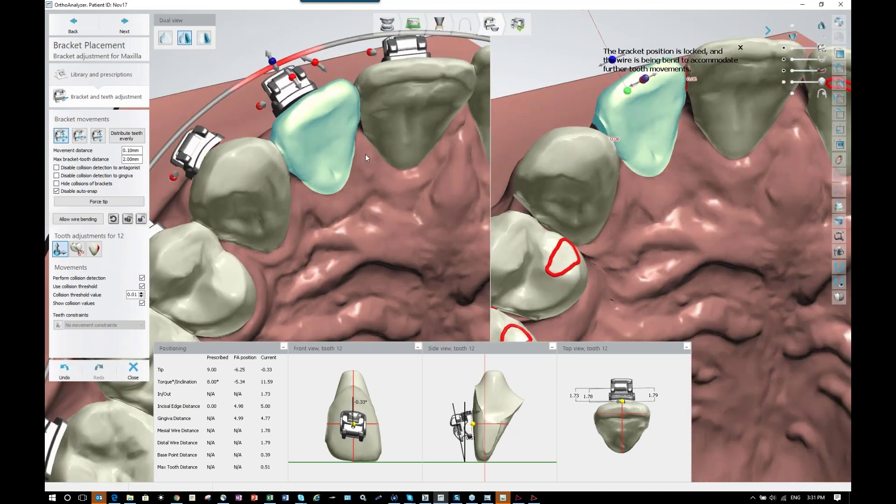
- Turn auto-snap back on so the bracket returns to the surface of tooth 12, and check it from the occlusal side
left_click(57, 191)
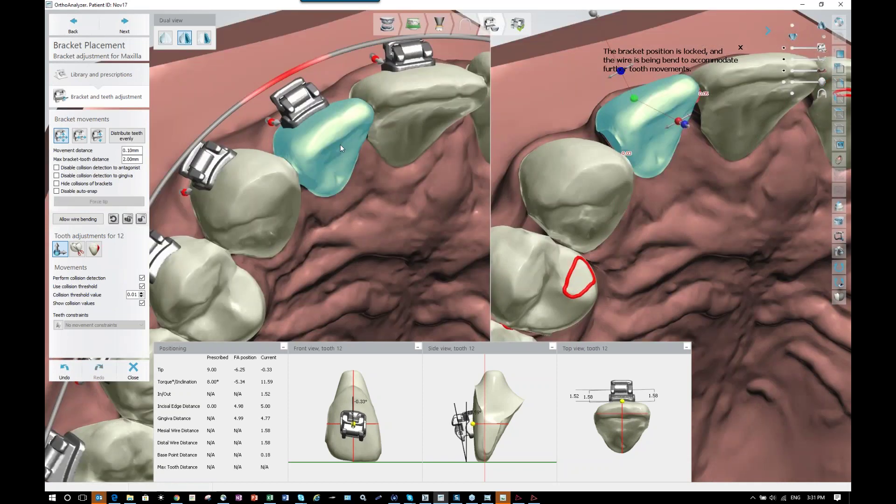
right_click_drag(341, 144, 333, 146)
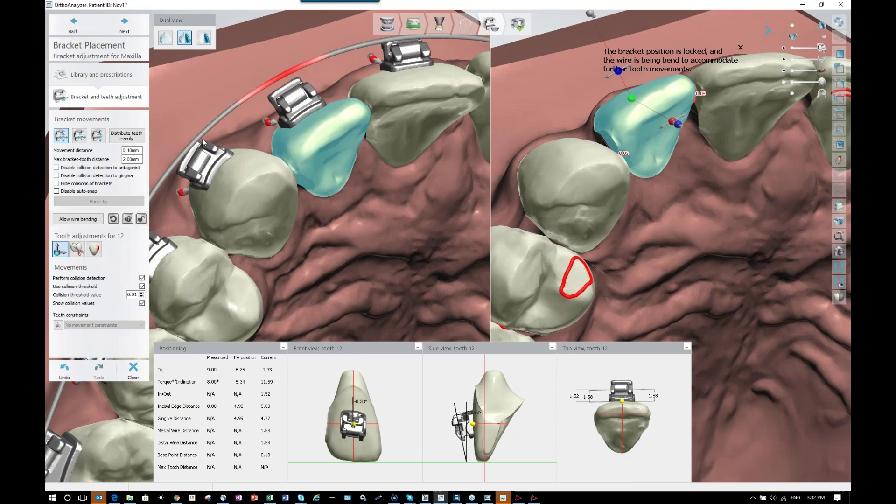
right_click_drag(589, 262, 563, 262)
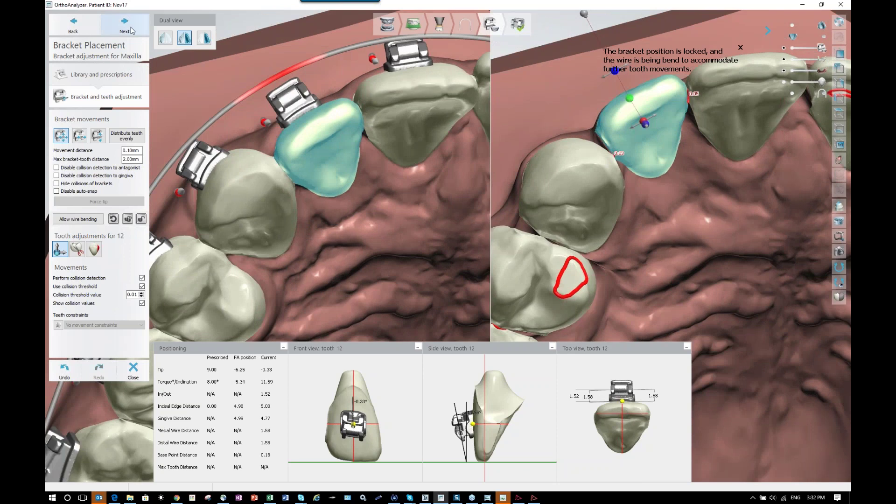
- Try to proceed to the next workflow step and to validate all brackets while wire bending is disabled
left_click(131, 31)
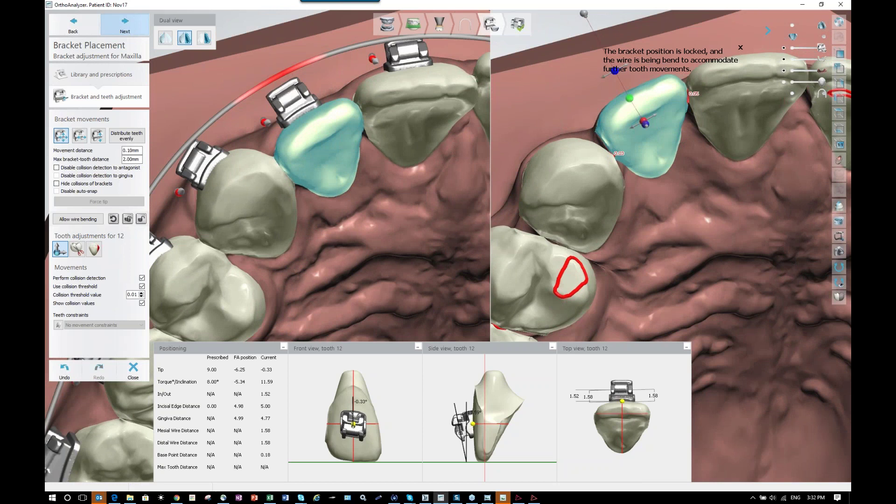
left_click(123, 24)
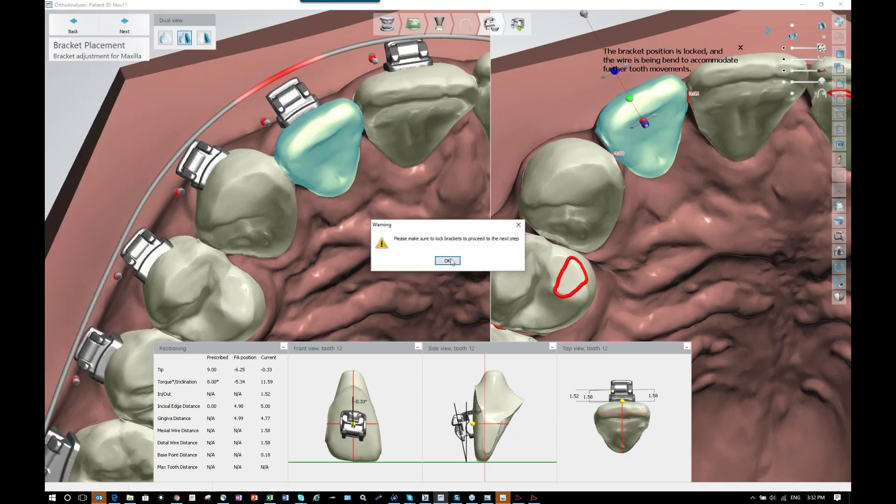
key("Return")
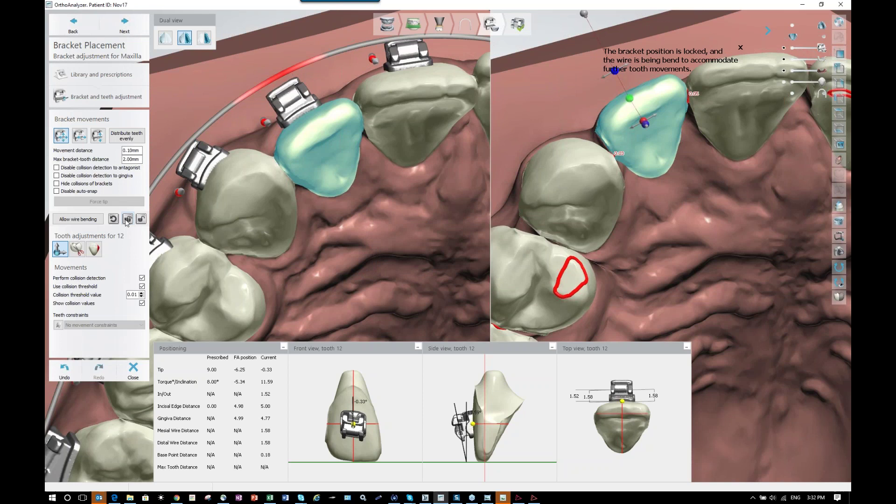
left_click(127, 219)
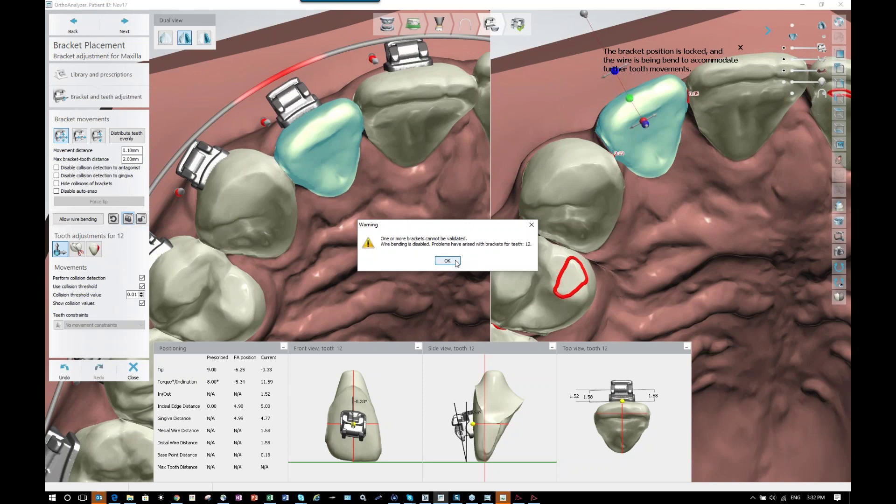
left_click(457, 262)
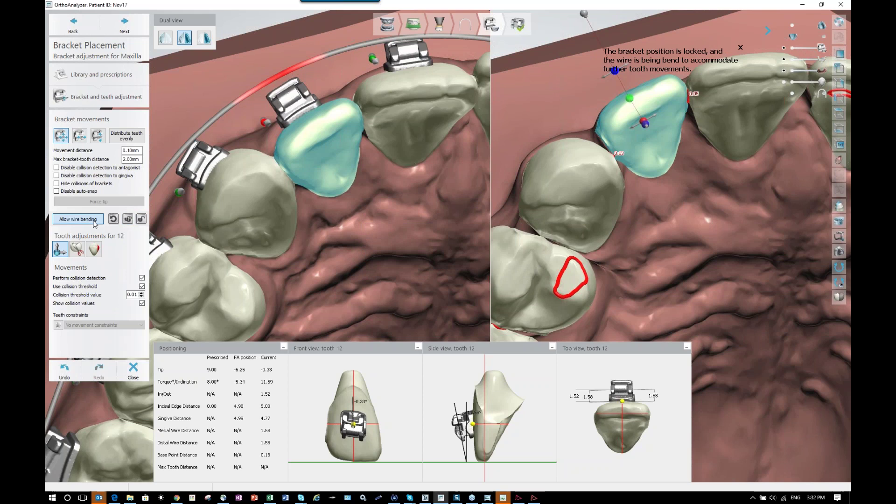
- Validate all bracket positions with wire bending allowed and proceed to the Validation step
left_click(129, 219)
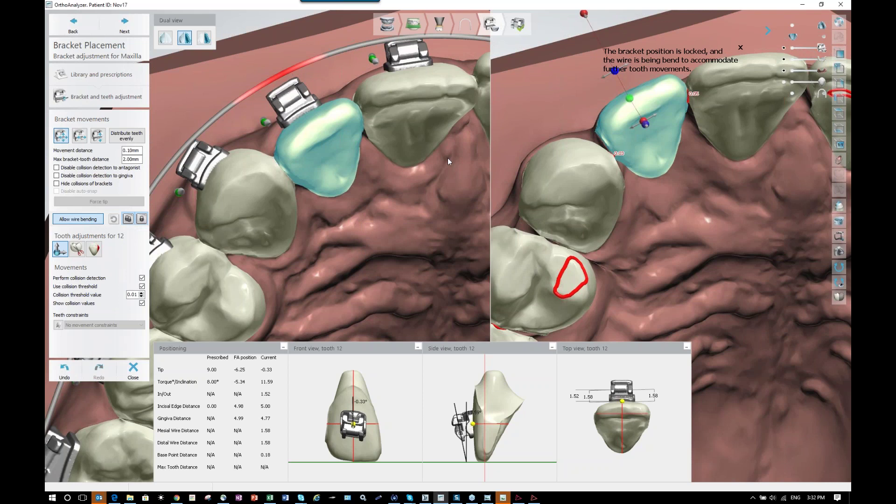
scroll(340, 179, "down", 2)
left_click(125, 23)
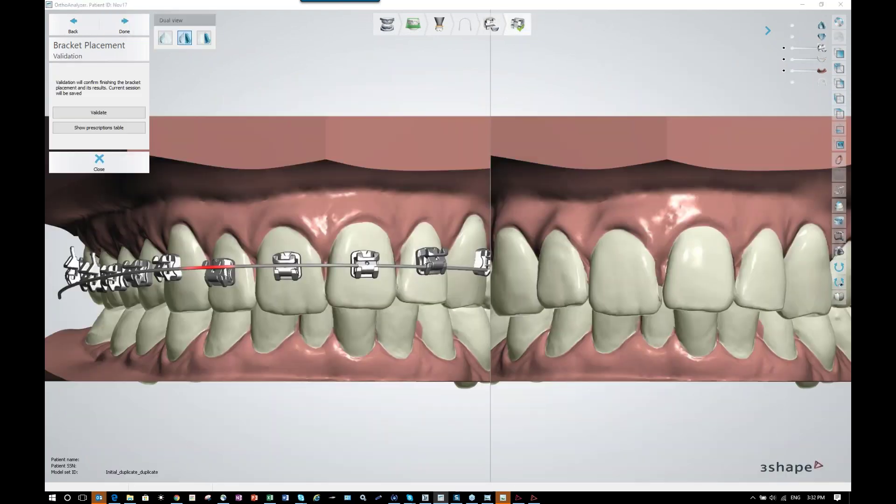
- Review the prescriptions table for the placed brackets and close it
middle_click_drag(347, 252, 264, 282)
scroll(317, 286, "down", 2)
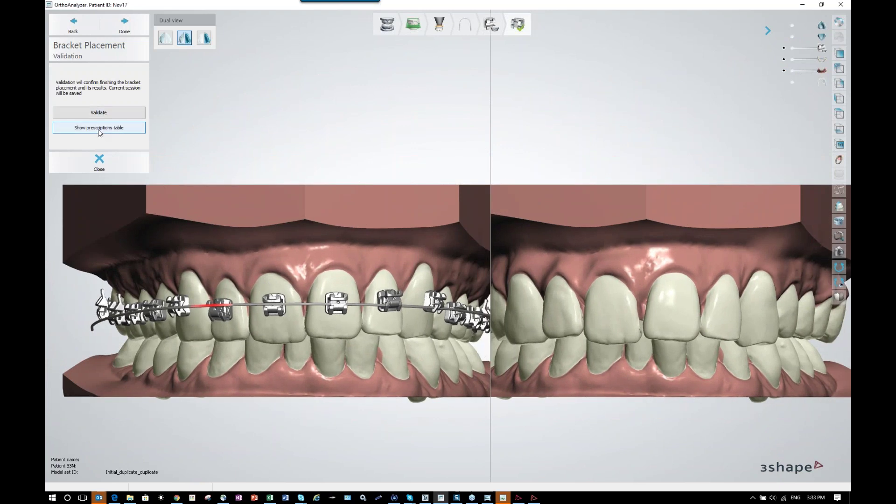
left_click(99, 129)
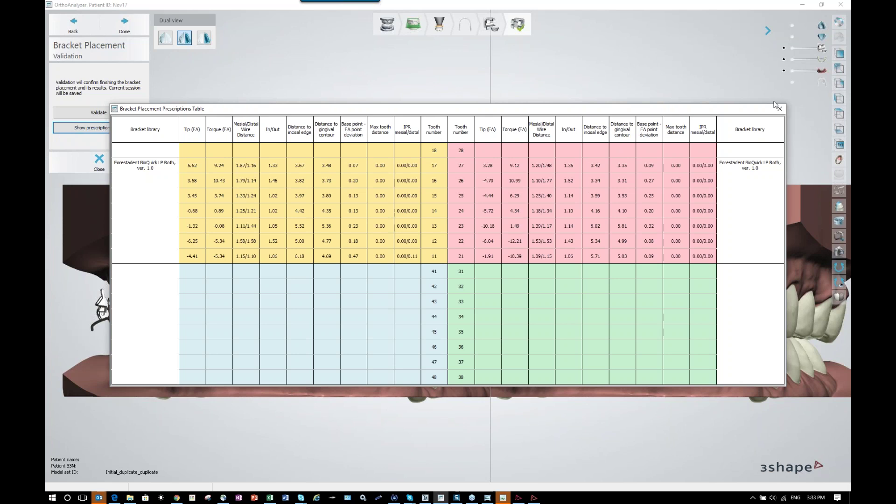
left_click(779, 110)
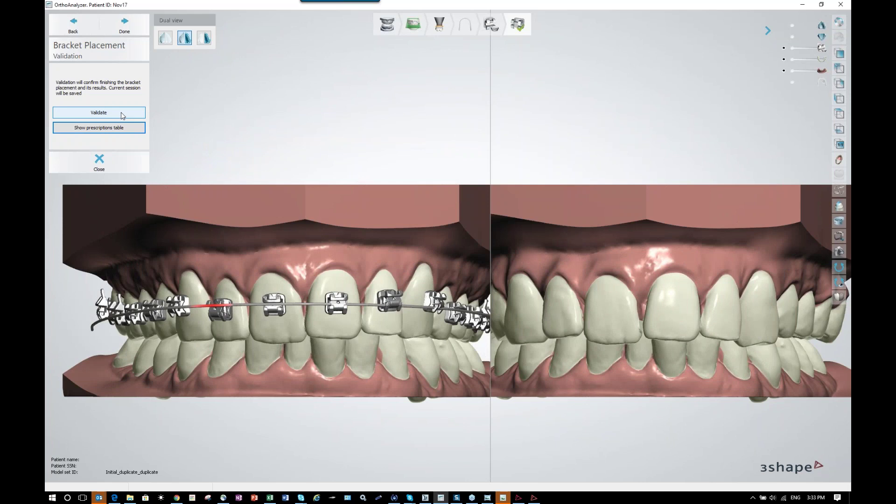
- Validate the finished bracket placement so the current session is saved
left_click(123, 116)
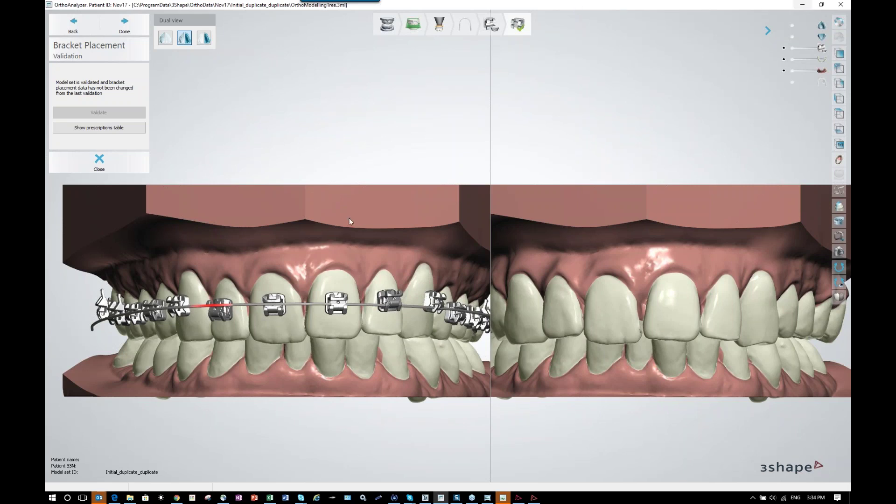
middle_click_drag(301, 249, 297, 267)
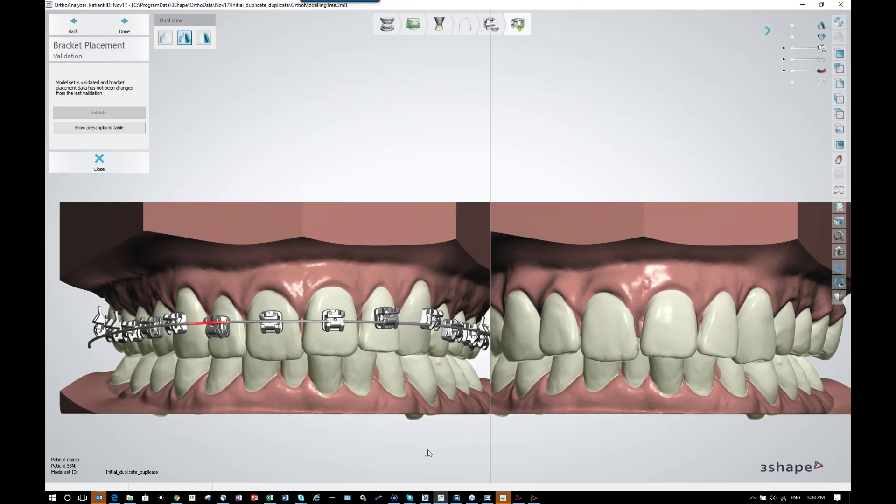
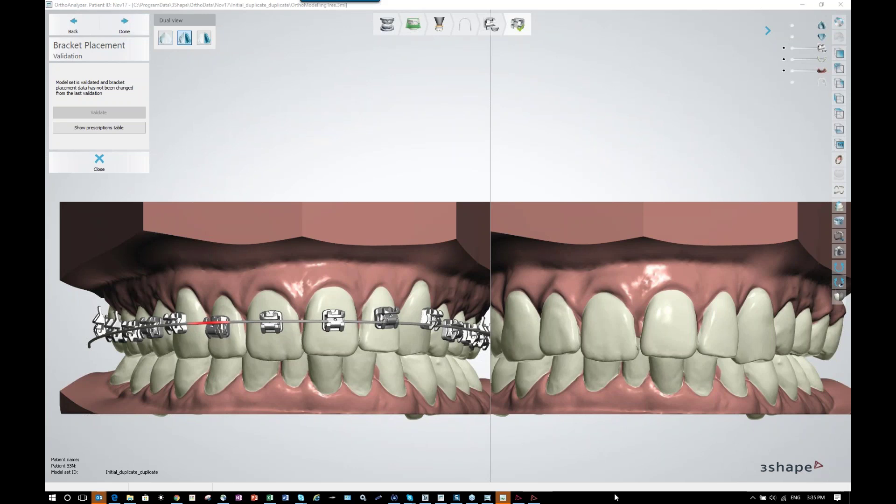
- Switch to ApplianceDesigner and display the scanned maxilla, mandible and brackets in place of the transfer tray
left_click(503, 499)
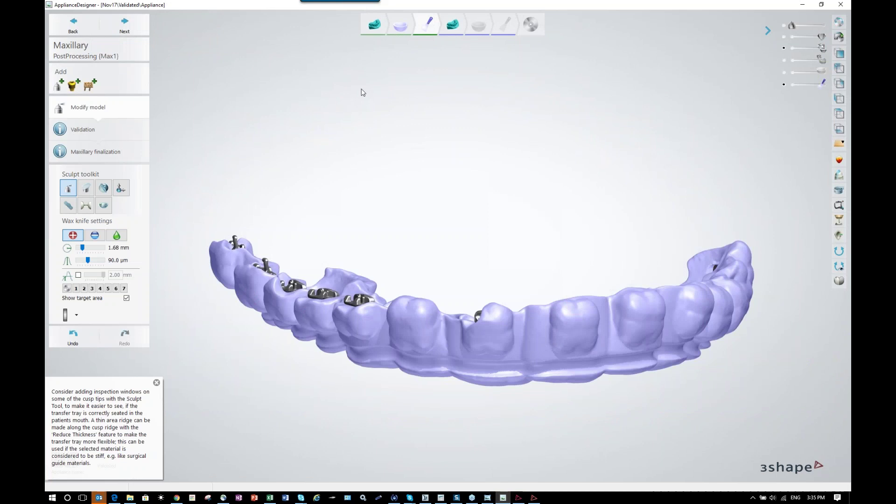
left_click(785, 48)
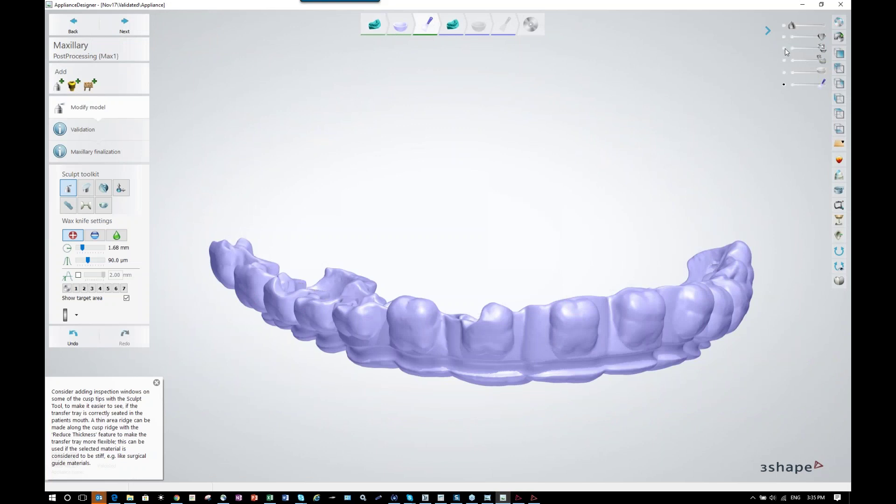
left_click(786, 85)
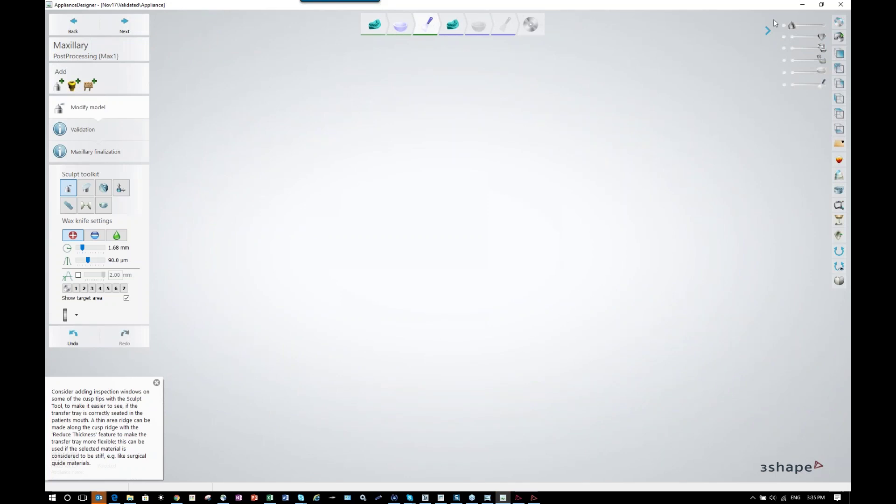
left_click_drag(793, 26, 830, 29)
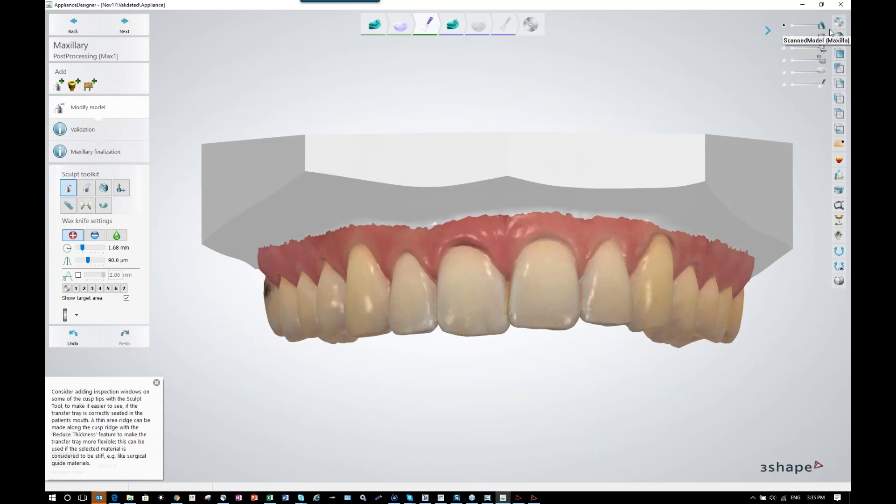
left_click(785, 36)
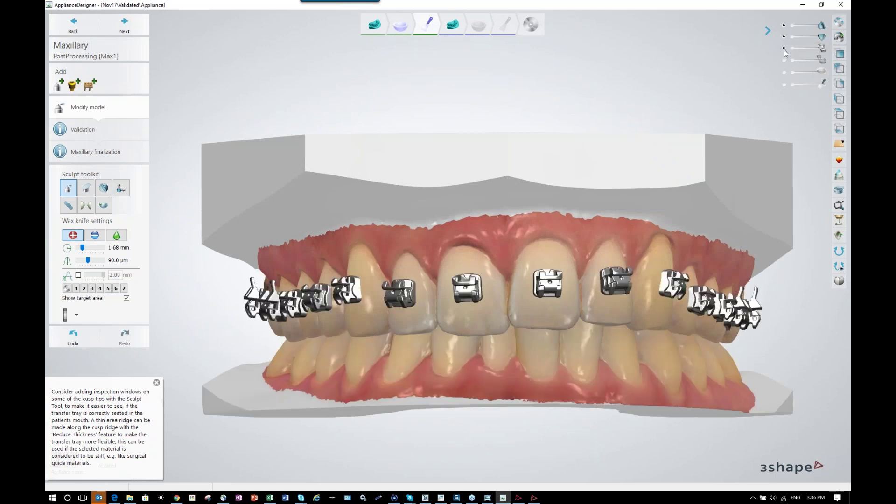
- Show the teal bracket transfer master model on its own, hiding both scanned jaws and the separate brackets
left_click(785, 60)
left_click(786, 61)
left_click(785, 61)
left_click(785, 25)
left_click(786, 37)
- Examine the brackets merged into the transfer master model, including the molar hooks and undercut areas, on both sides of the arch
right_click_drag(576, 188, 564, 191)
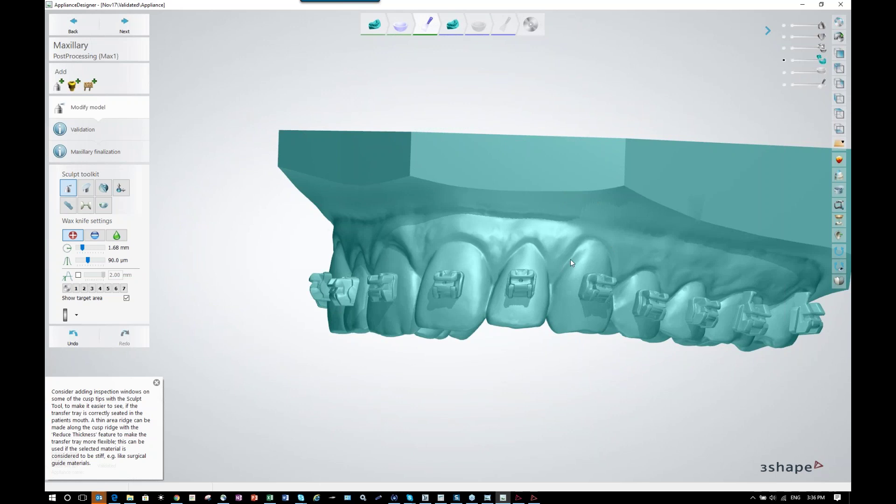
scroll(548, 220, "up", 2)
middle_click_drag(509, 214, 487, 196)
right_click_drag(494, 197, 540, 266)
scroll(539, 267, "up", 5)
right_click_drag(562, 186, 574, 186)
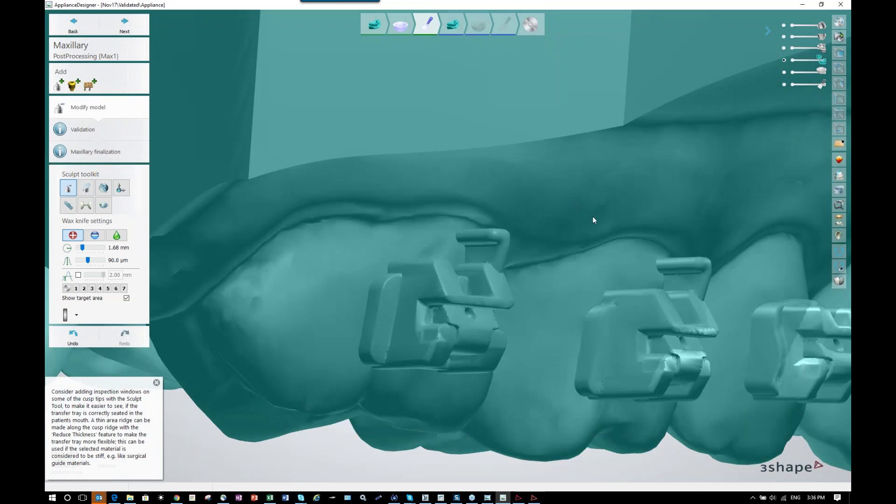
scroll(593, 219, "up", 2)
scroll(549, 204, "up", 1)
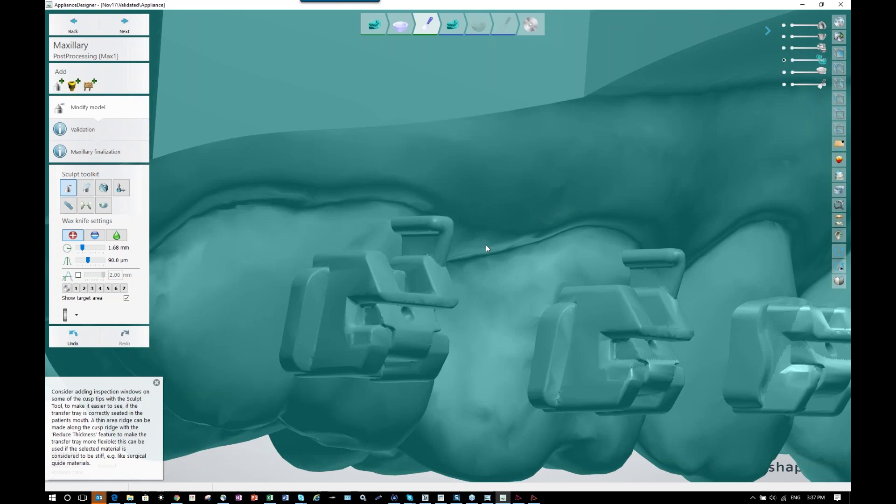
right_click_drag(489, 242, 537, 221)
scroll(476, 237, "up", 4)
scroll(565, 217, "up", 5)
scroll(565, 218, "down", 5)
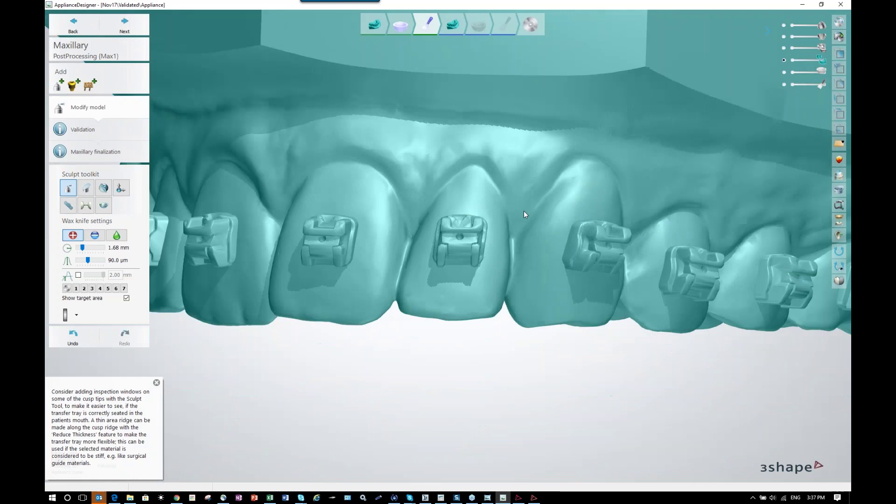
right_click_drag(524, 212, 475, 209)
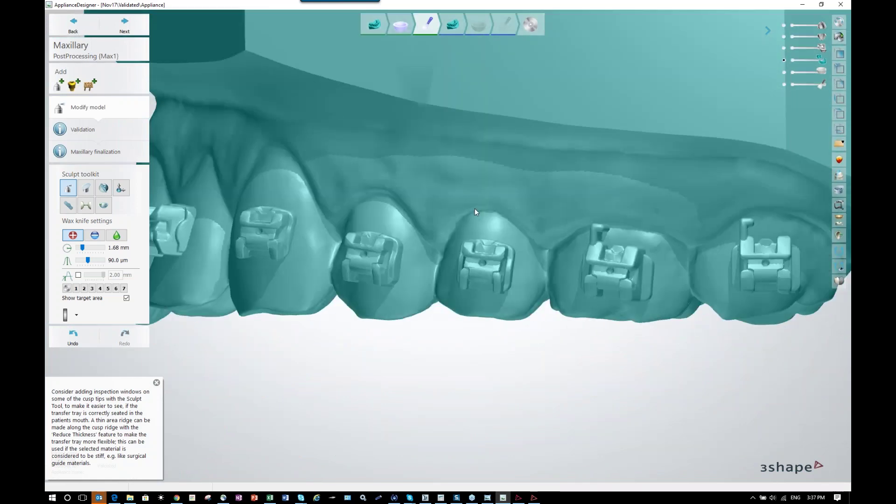
- Return to the Shell (Max1) step and examine the transfer tray shell on the model from the front and occlusal sides
left_click(400, 30)
right_click_drag(544, 237, 654, 233)
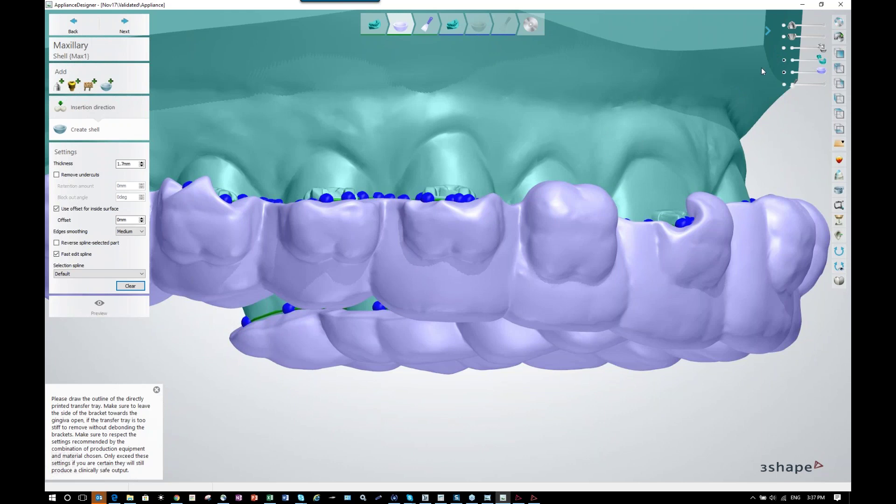
right_click_drag(669, 113, 616, 110)
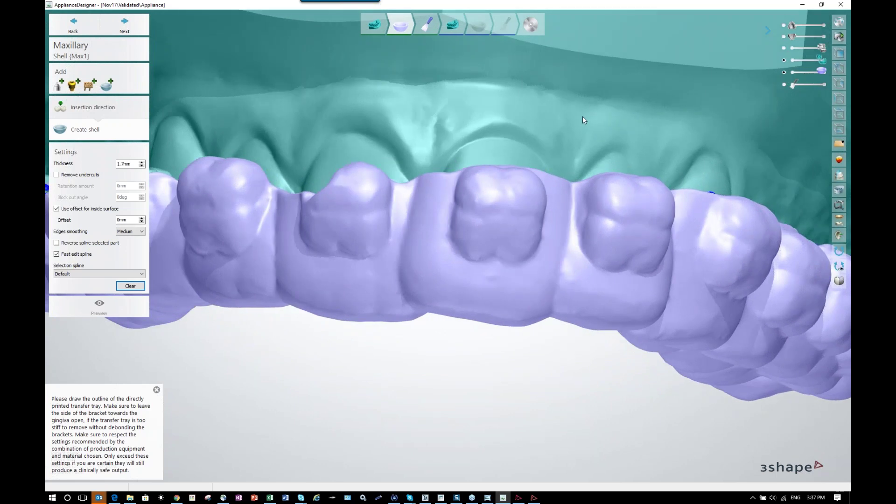
scroll(593, 117, "down", 6)
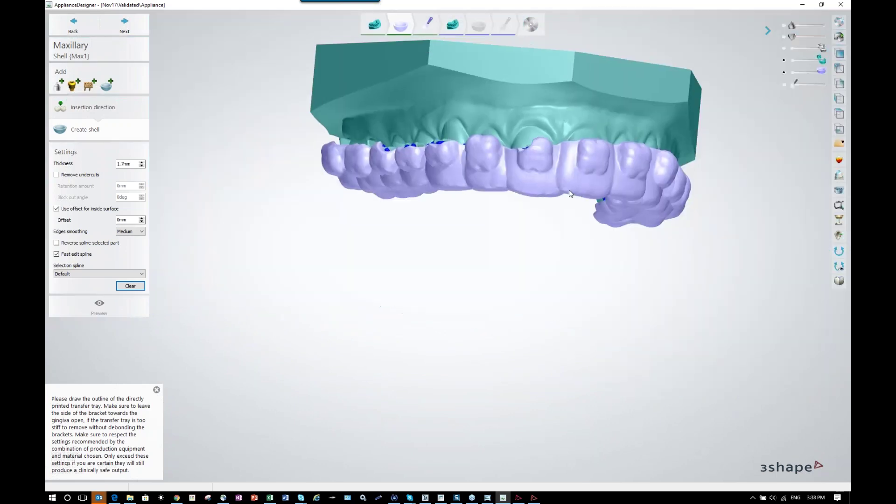
right_click_drag(567, 195, 567, 156)
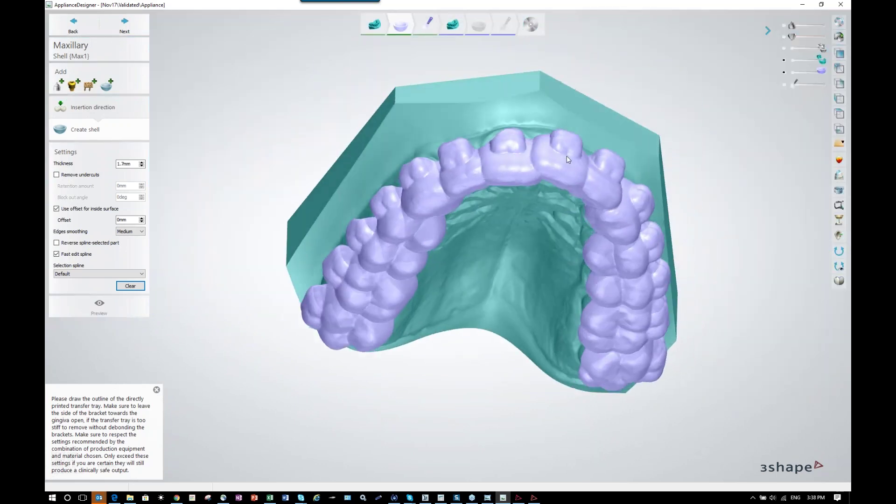
right_click_drag(500, 192, 556, 203)
- Hide the shell and examine the outline spline along the brackets and around the palatal side of the teeth
left_click(784, 72)
scroll(543, 211, "up", 5)
right_click_drag(541, 193, 514, 231)
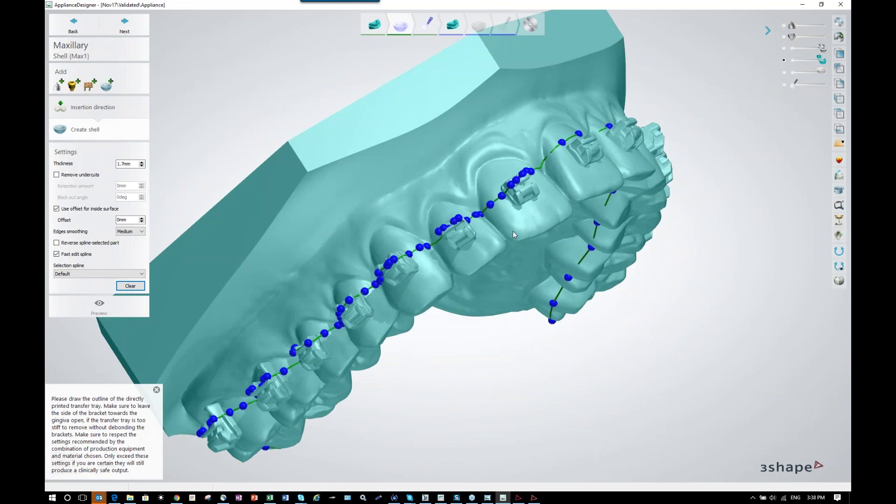
right_click_drag(531, 224, 451, 226)
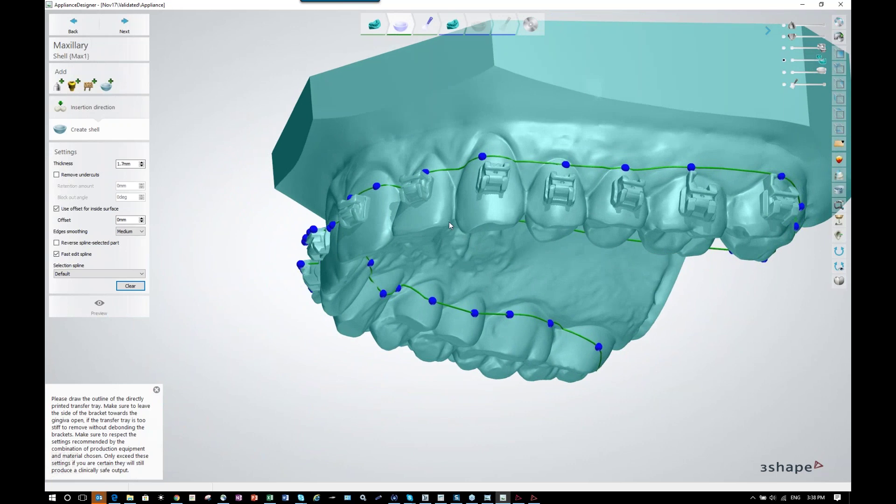
right_click_drag(388, 204, 500, 223)
scroll(500, 221, "up", 4)
scroll(497, 217, "down", 3)
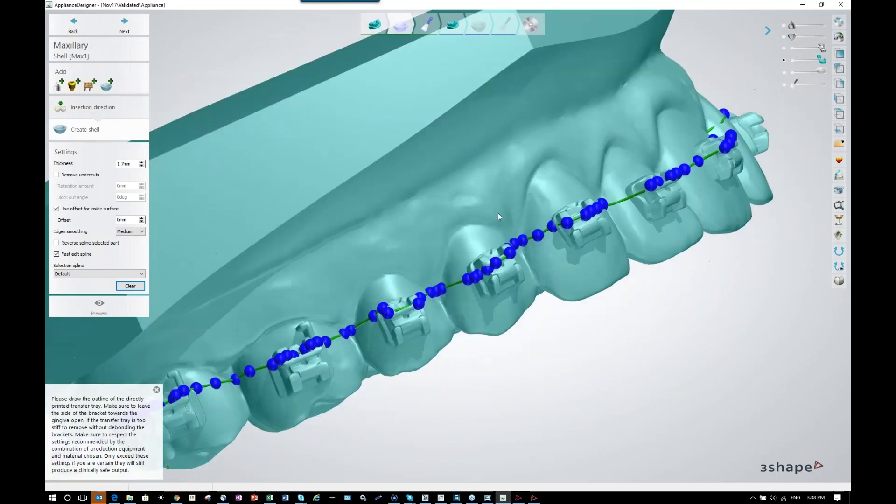
right_click_drag(488, 212, 472, 212)
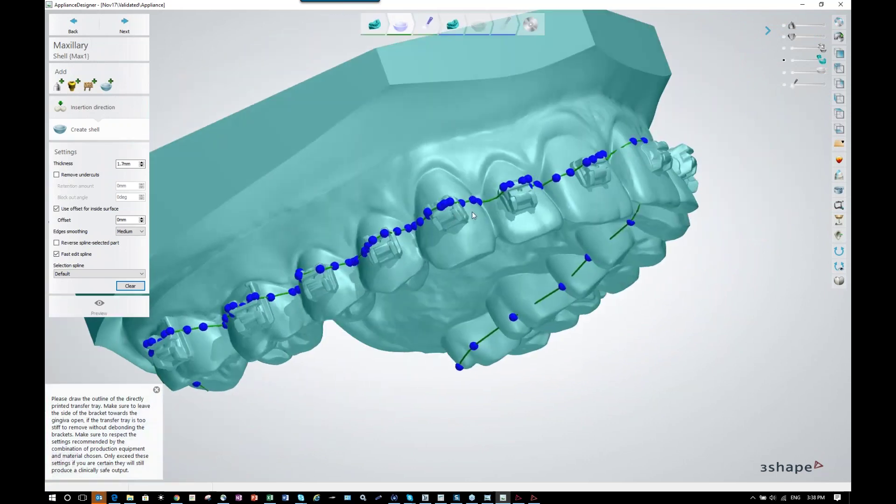
key("ctrl")
key("ctrl")
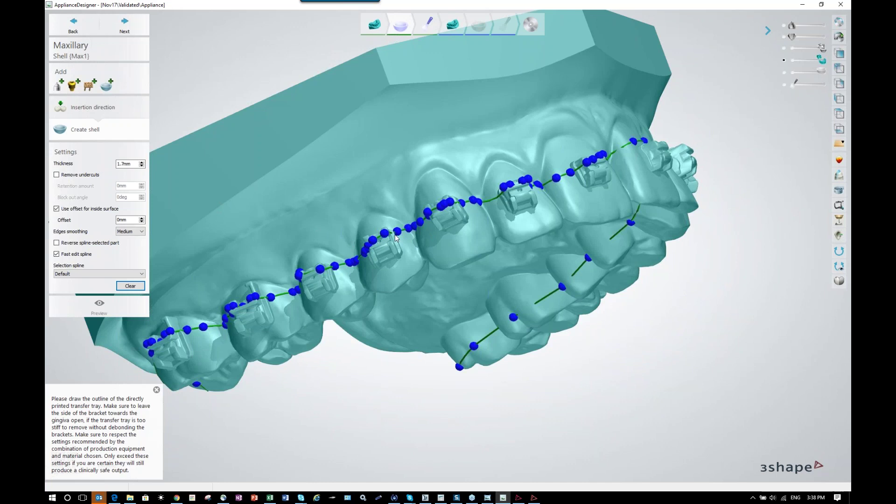
right_click_drag(445, 185, 413, 168)
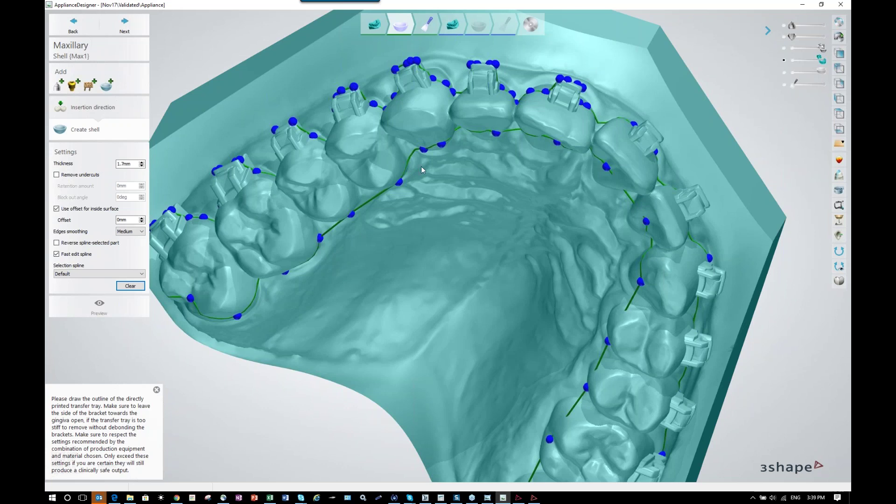
right_click_drag(429, 157, 427, 152)
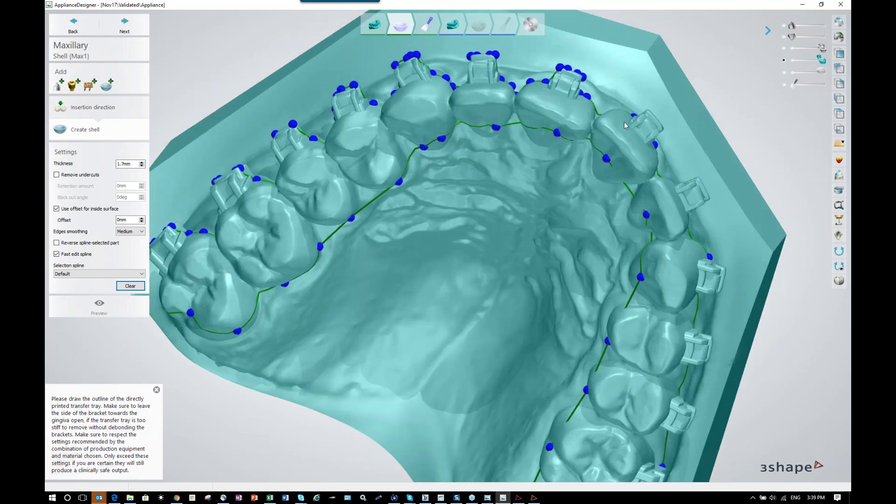
- Show the shell without the master model and examine the bracket pockets along its inner surface
left_click(785, 72)
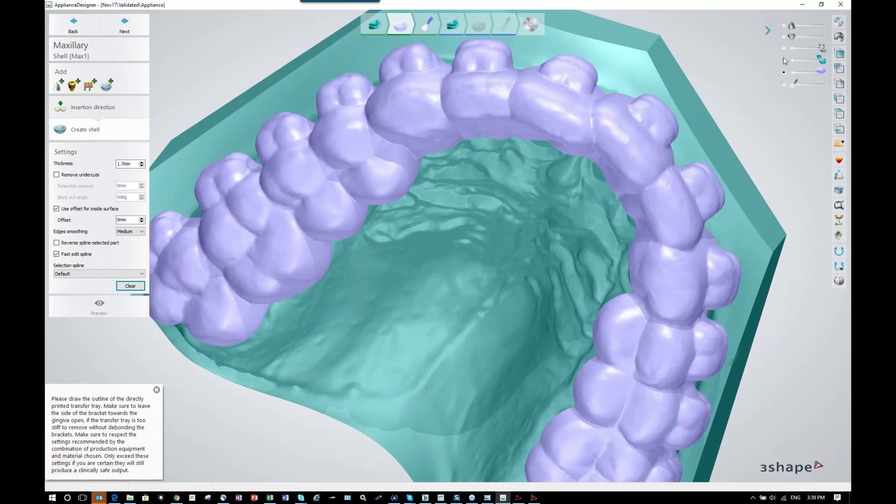
left_click(784, 61)
right_click_drag(717, 121, 536, 189)
scroll(537, 189, "up", 4)
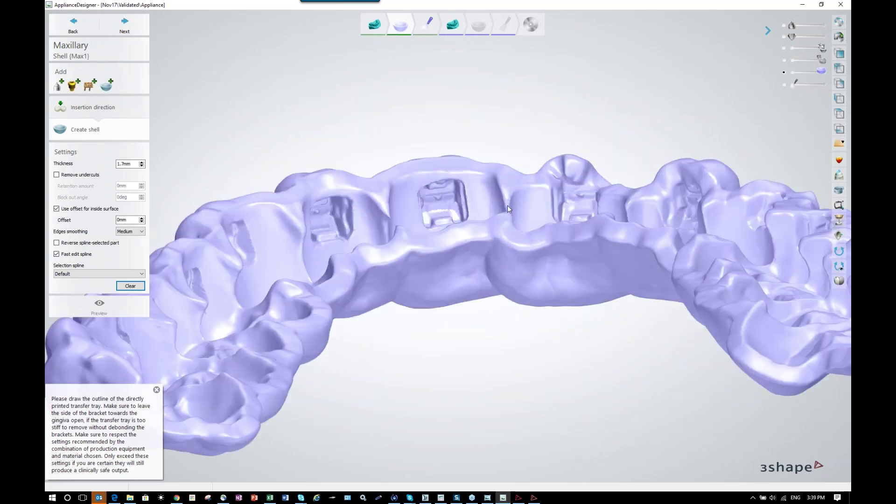
middle_click_drag(563, 213, 612, 232)
right_click_drag(610, 227, 646, 184)
scroll(605, 268, "up", 3)
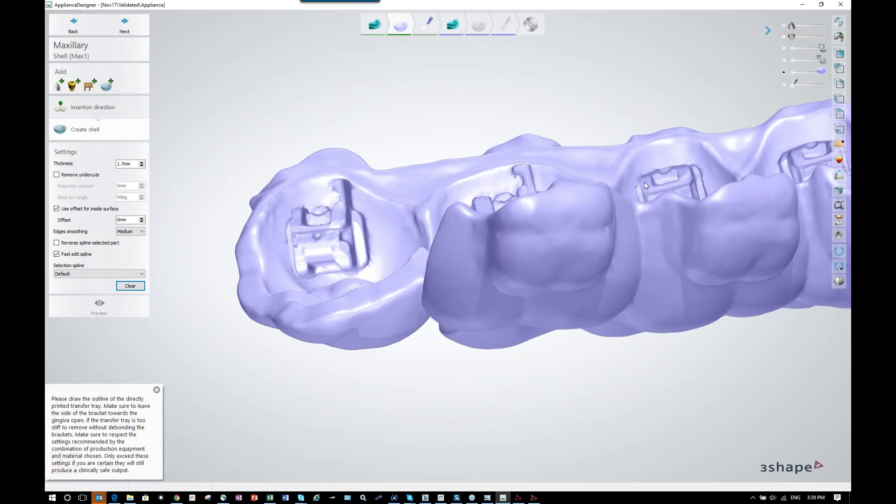
right_click_drag(620, 192, 668, 179)
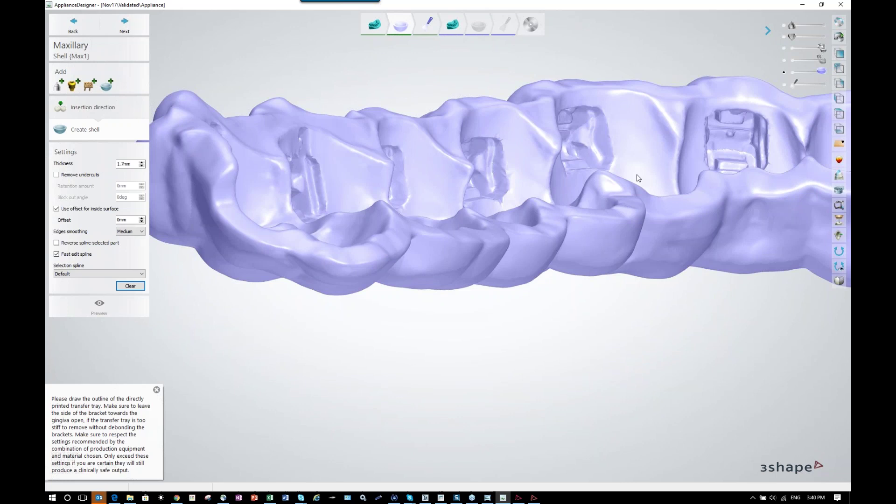
right_click_drag(634, 180, 461, 190)
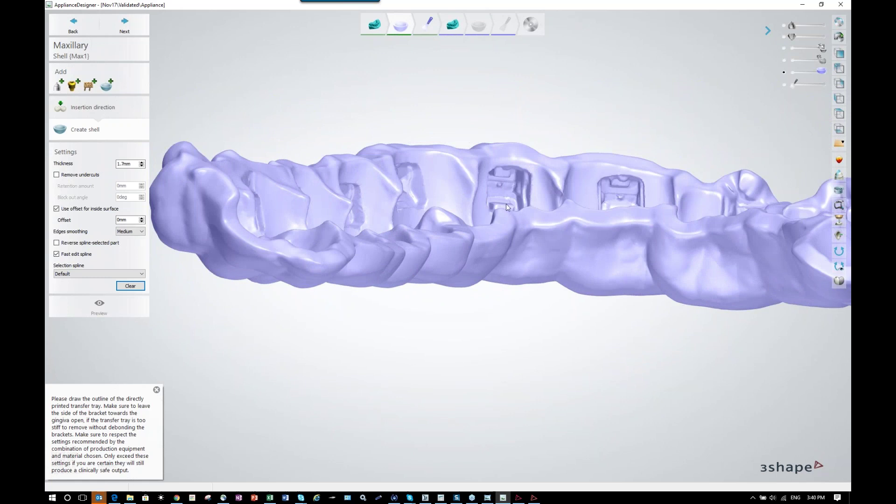
right_click_drag(494, 252, 508, 248)
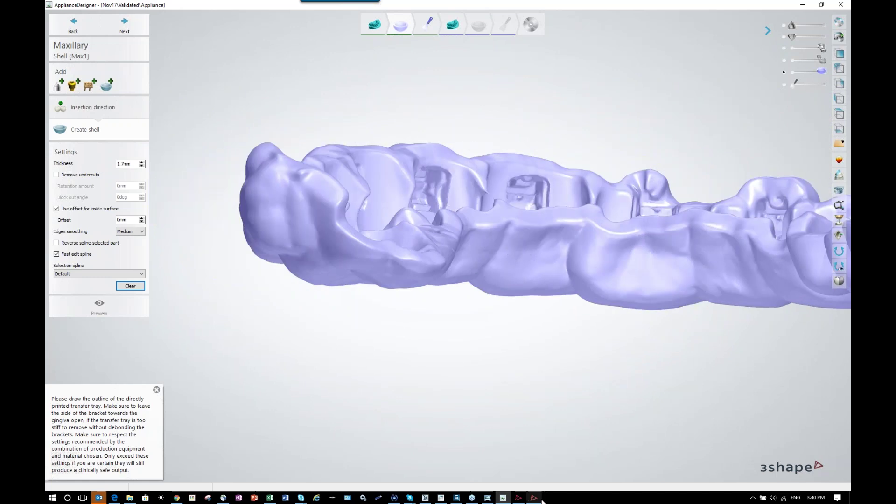
- Switch to OrthoViewer and examine the bracket position markers on the purple transfer master model
left_click(535, 498)
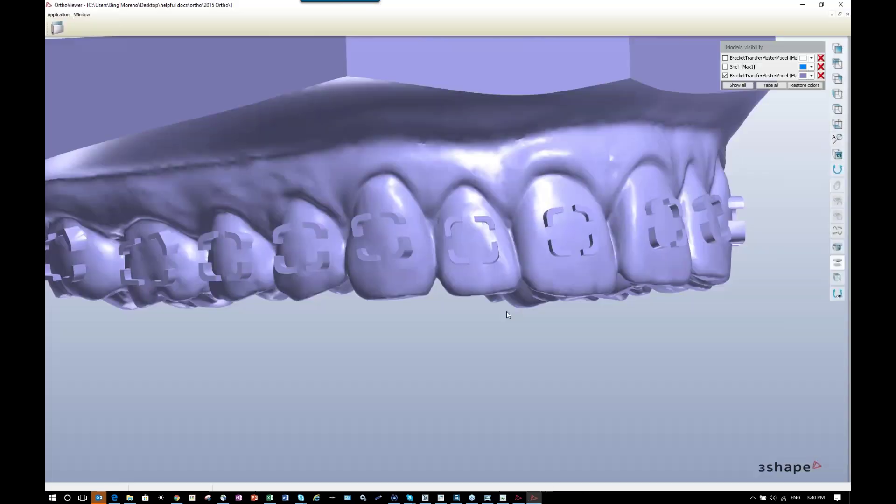
mouse_move(498, 240)
right_mouse_down()
mouse_move(526, 264)
mouse_move(555, 271)
right_mouse_up()
scroll(531, 269, "up", 1)
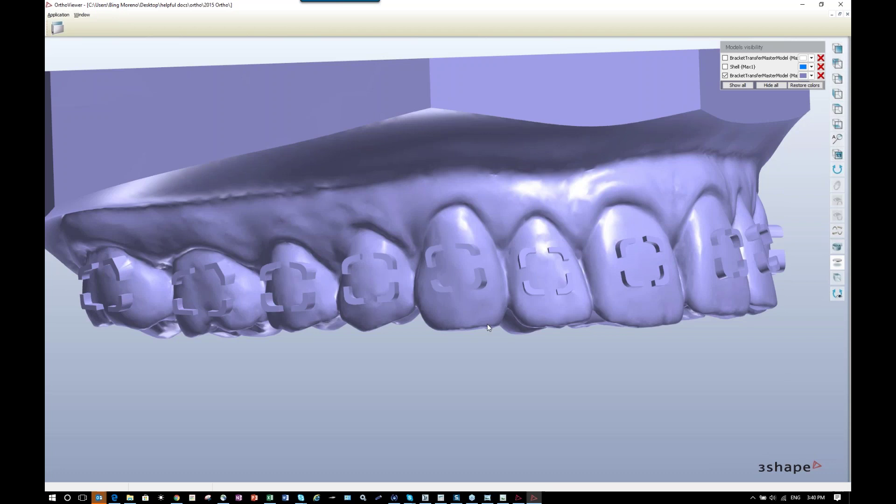
right_click_drag(489, 397, 503, 394)
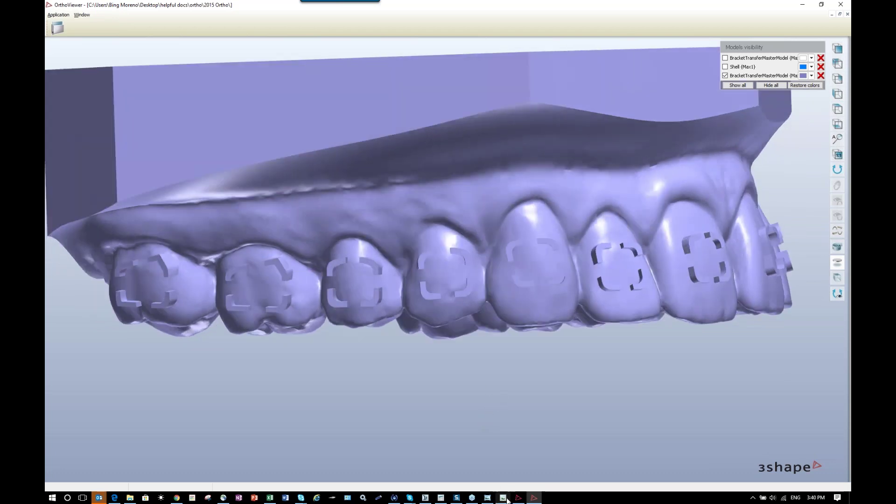
- Switch to Windows Photo Viewer and browse the IDB images of bracket markers, tray pockets and the sculpted transfer tray
left_click(488, 497)
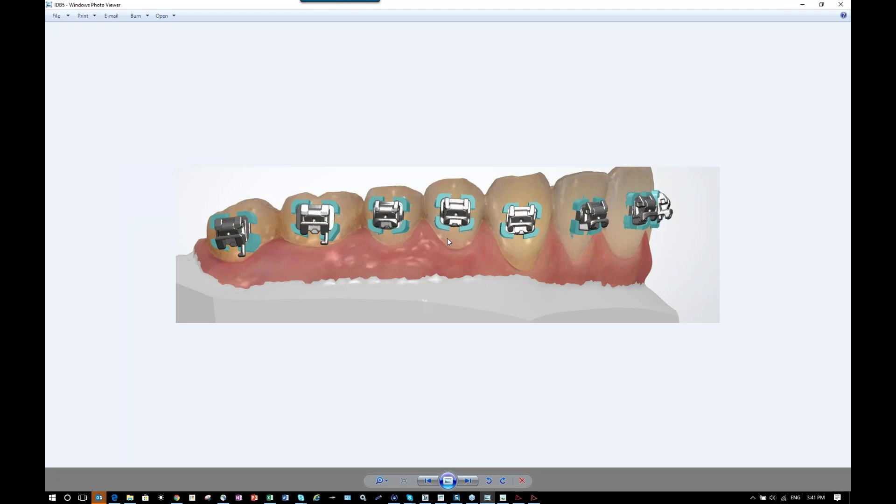
key("Right")
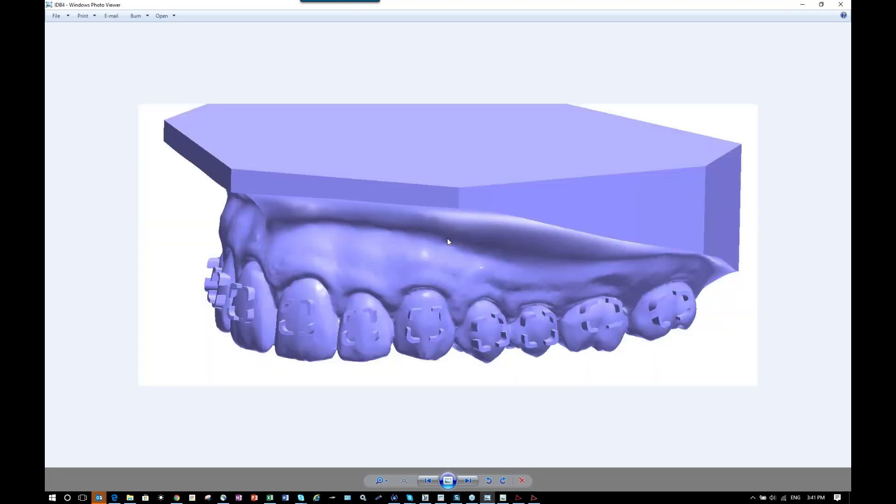
key("Left")
key("Left")
key("Right")
key("Left")
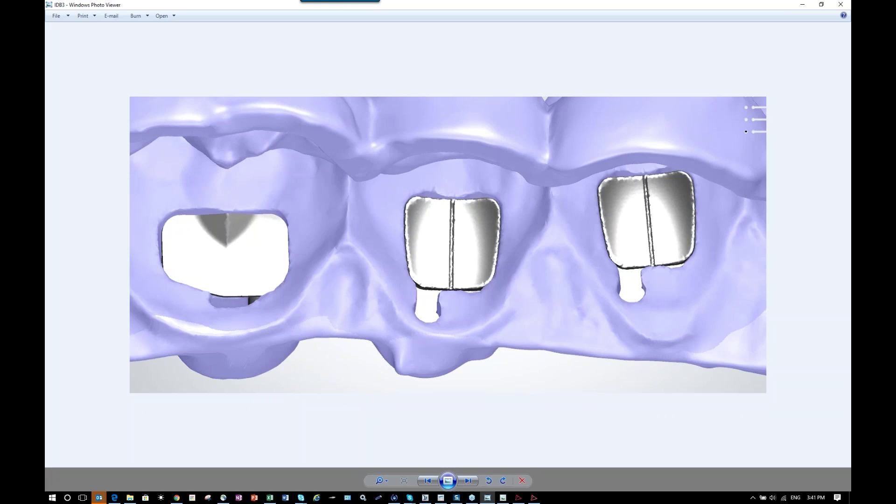
key("Left")
key("Left")
key("Right")
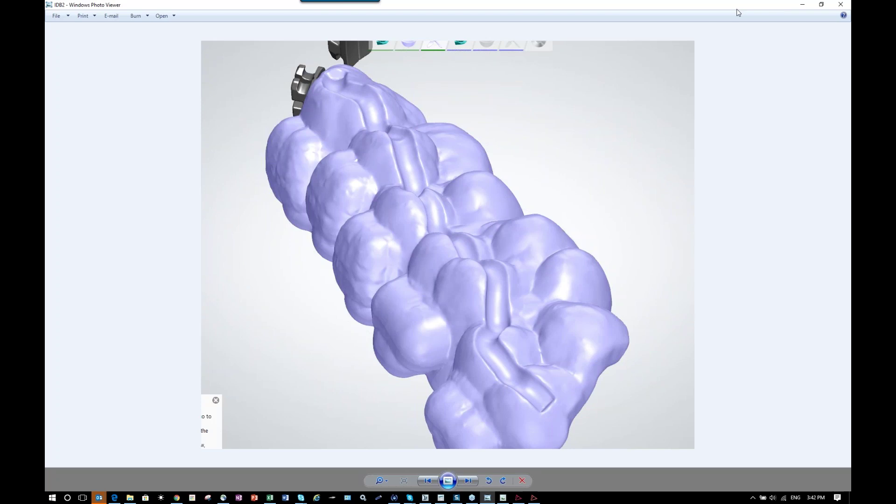
- Return to OrthoViewer and view Shell (Max1) on the first transfer master model, with the purple marker model hidden
key("alt+Tab")
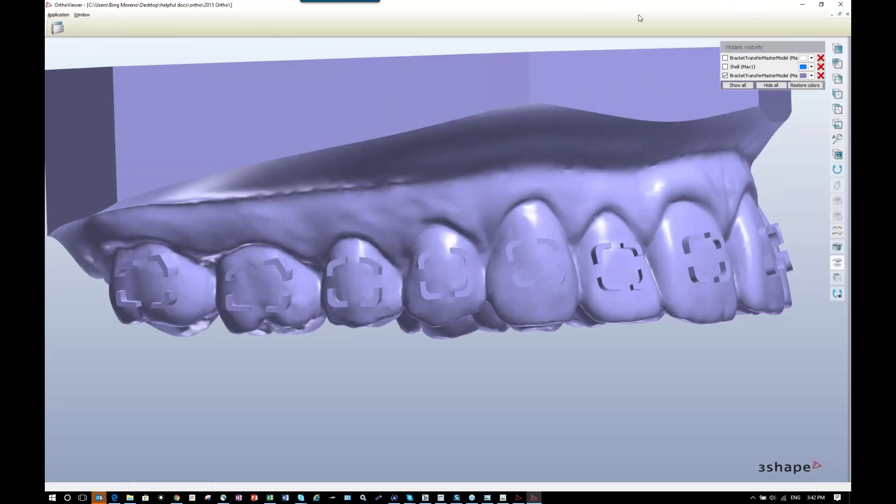
key("alt+Tab")
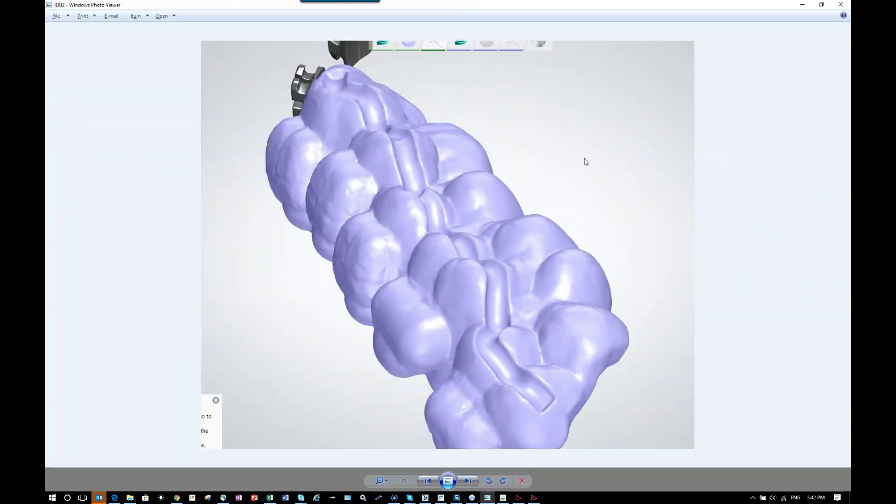
key("alt+Tab")
right_click_drag(619, 139, 628, 136)
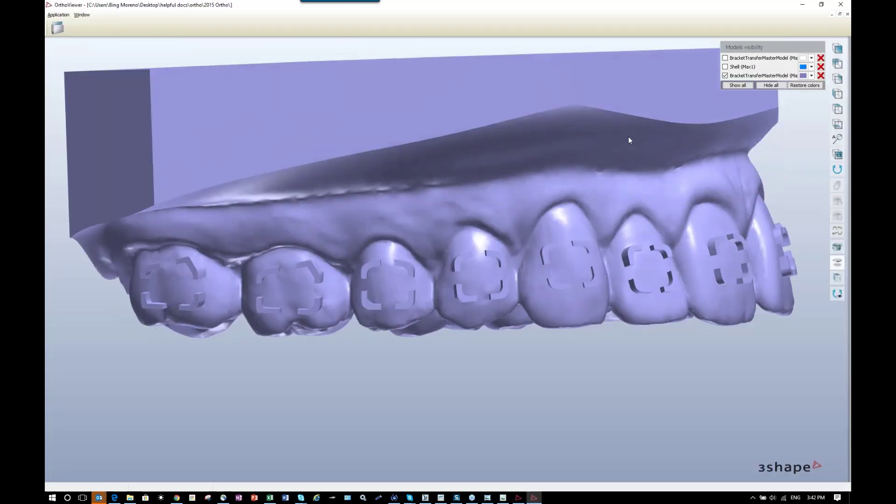
left_click(726, 75)
left_click(726, 58)
left_click(725, 67)
right_click_drag(648, 142, 582, 192)
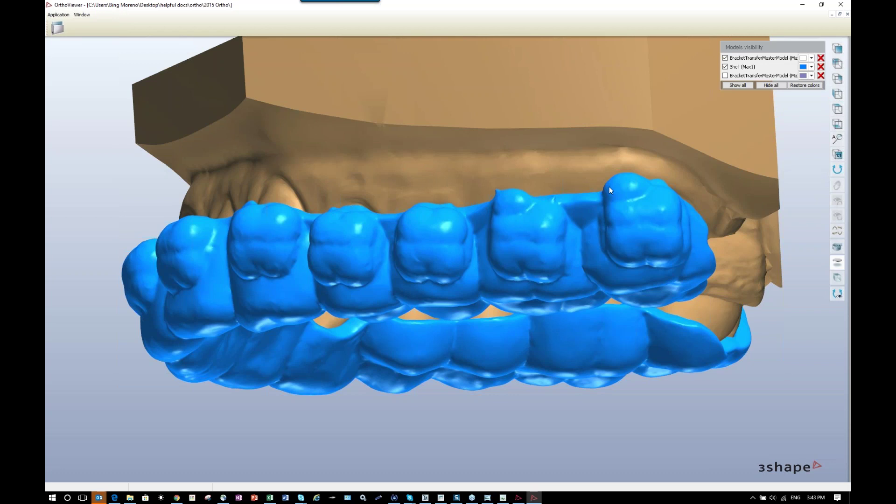
right_click_drag(515, 159, 542, 171)
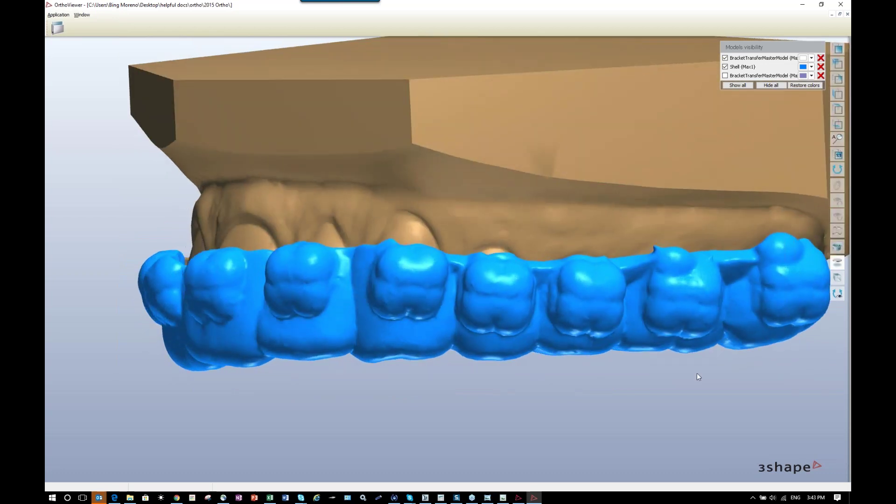